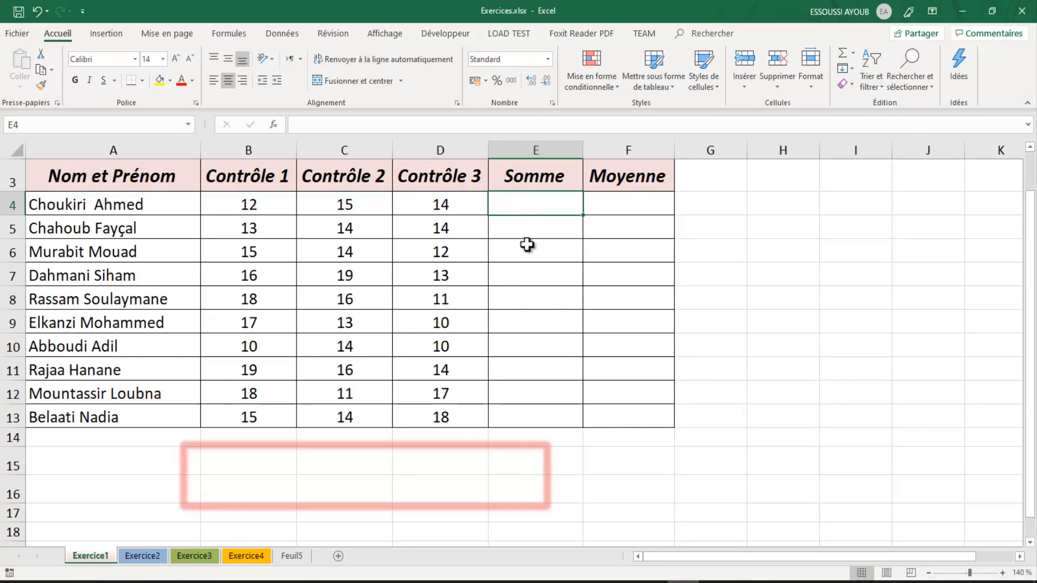
Write the formula reminder "somme=n1+n2+n3" in the empty text box below the grades table
left_click(528, 204)
left_click(384, 468)
type("somme")
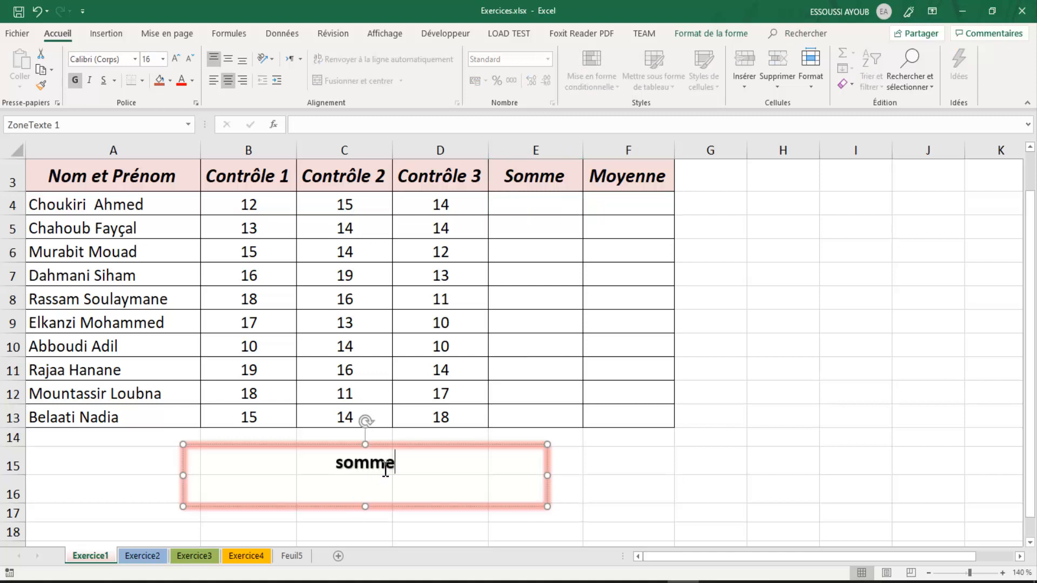
type("=n1")
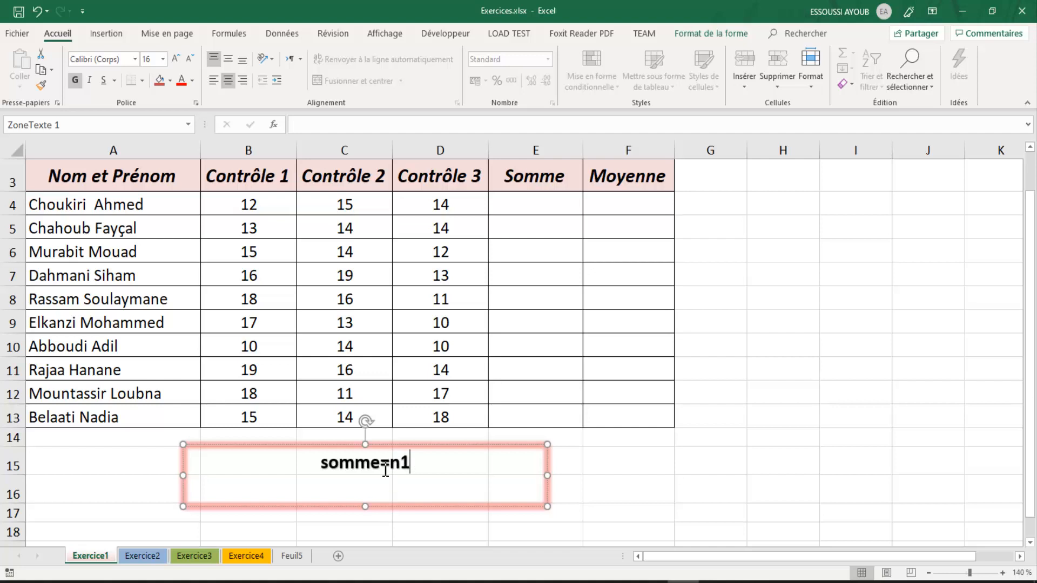
type("+n")
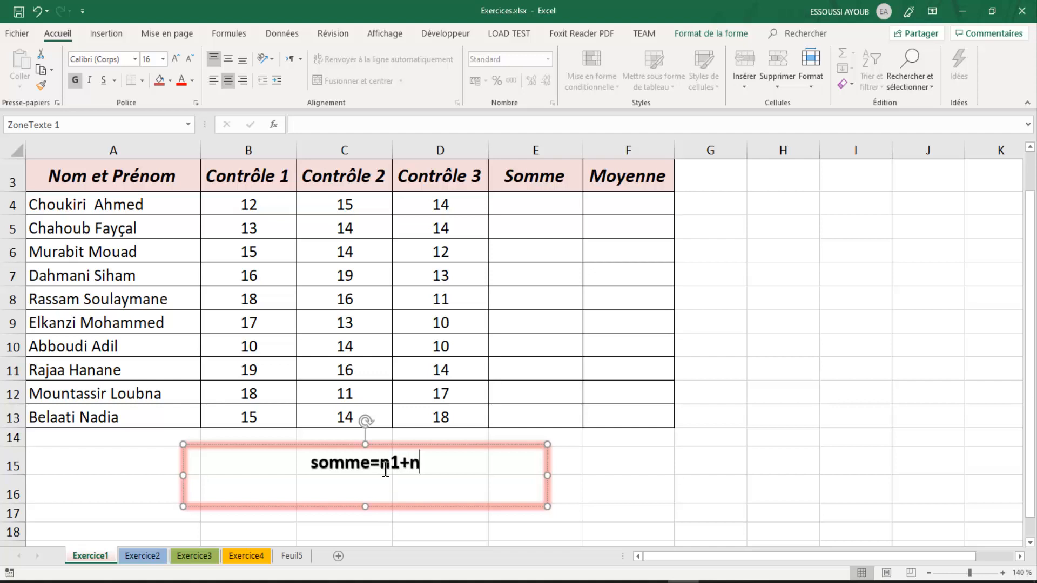
type("2+")
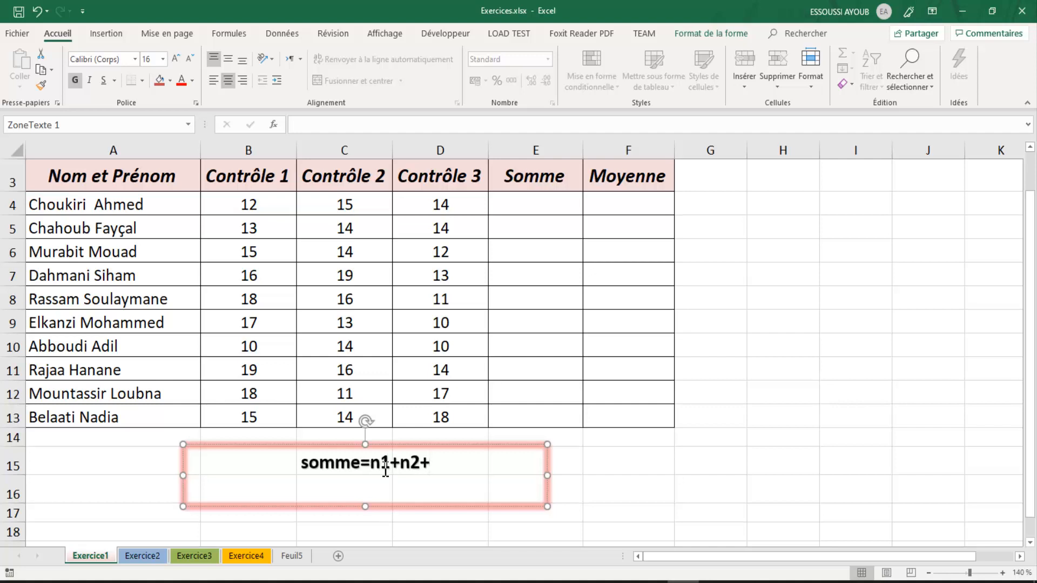
type("n+")
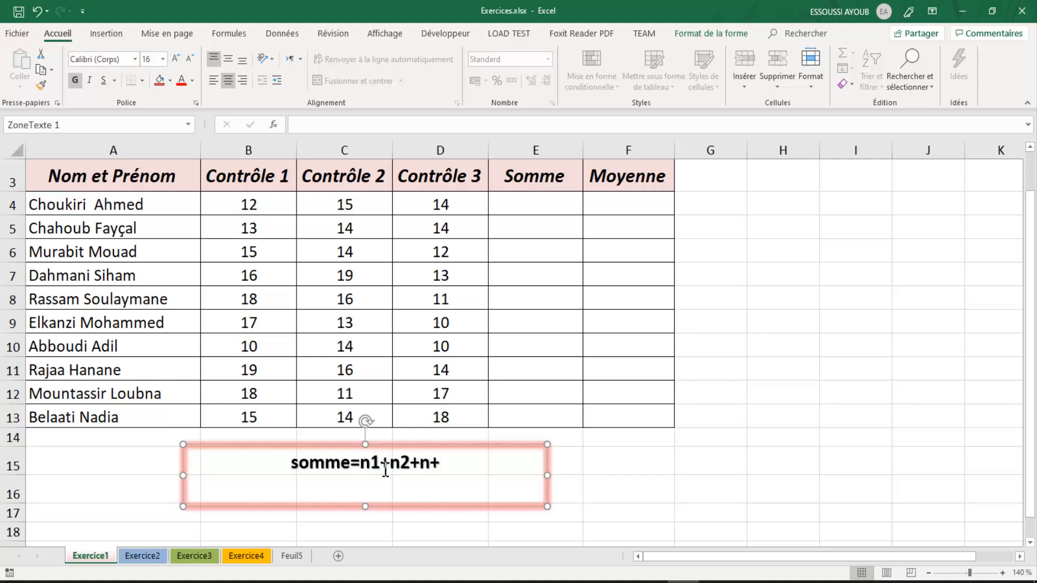
key("BackSpace")
type("3")
left_click(642, 460)
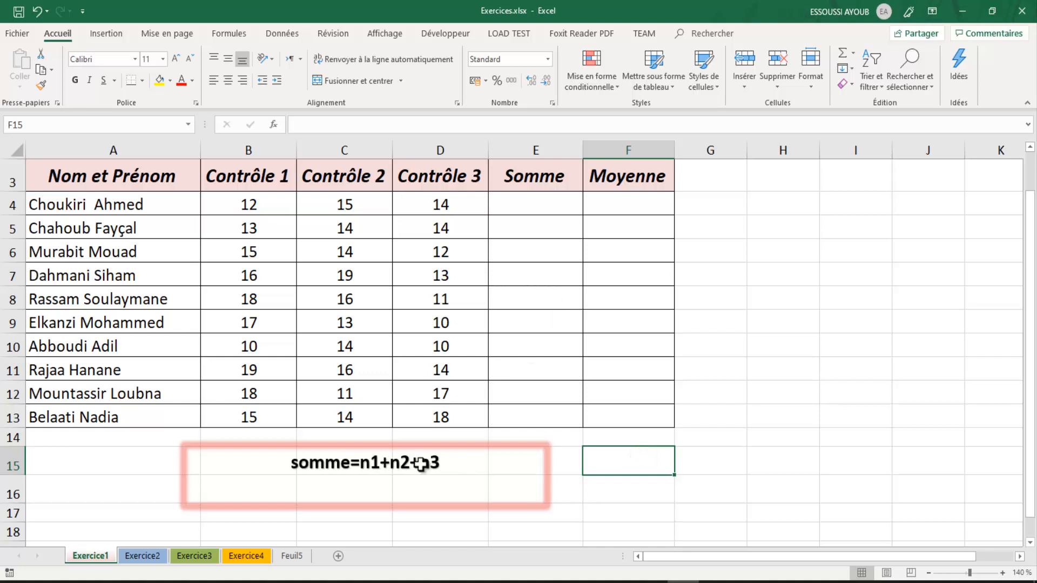
Enter the formula =B4+C4+D4 in cell E4 to add up the first student's three grades
left_click(540, 208)
type("=")
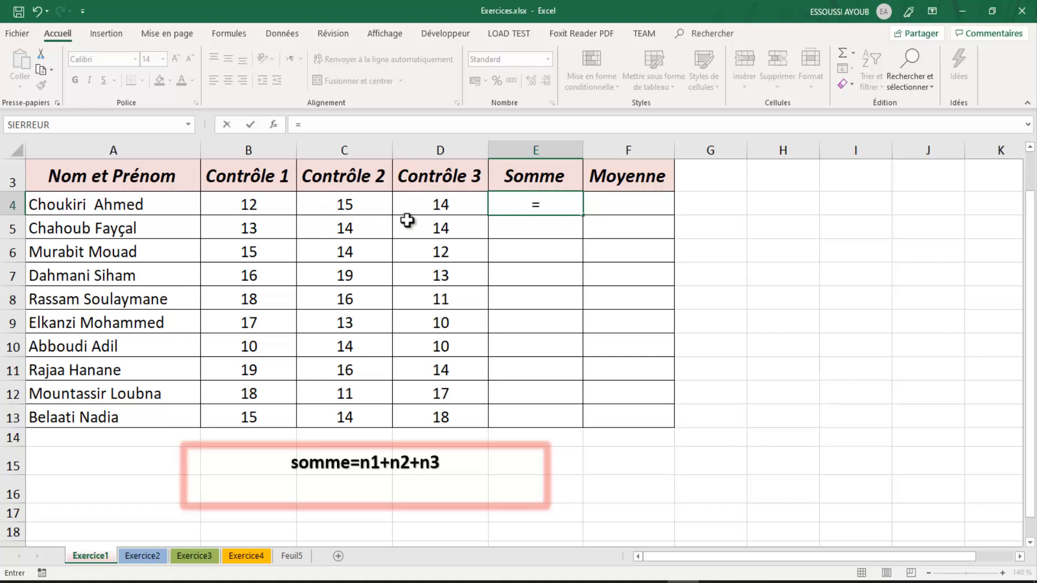
left_click(262, 204)
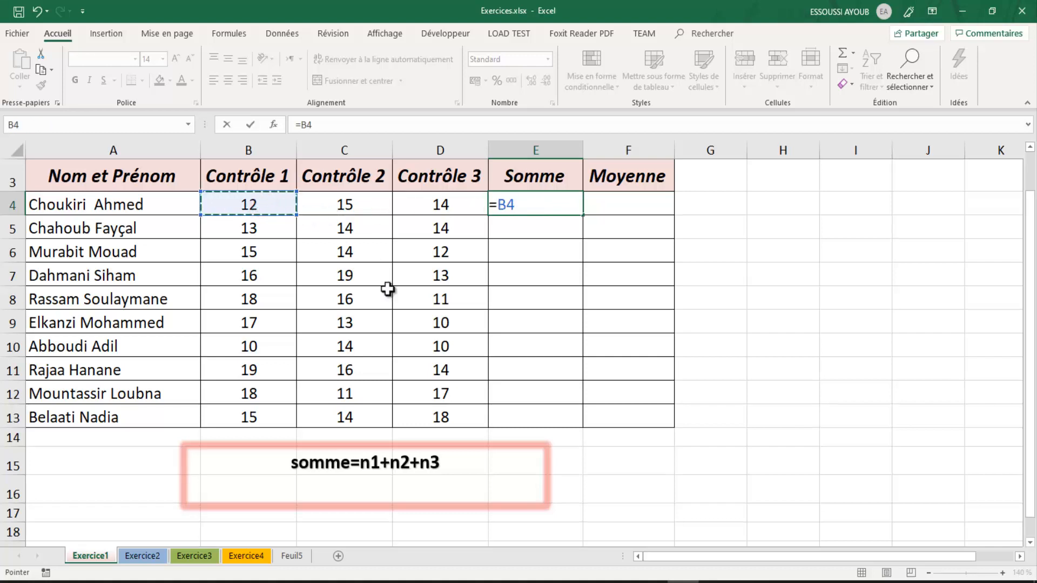
type("+")
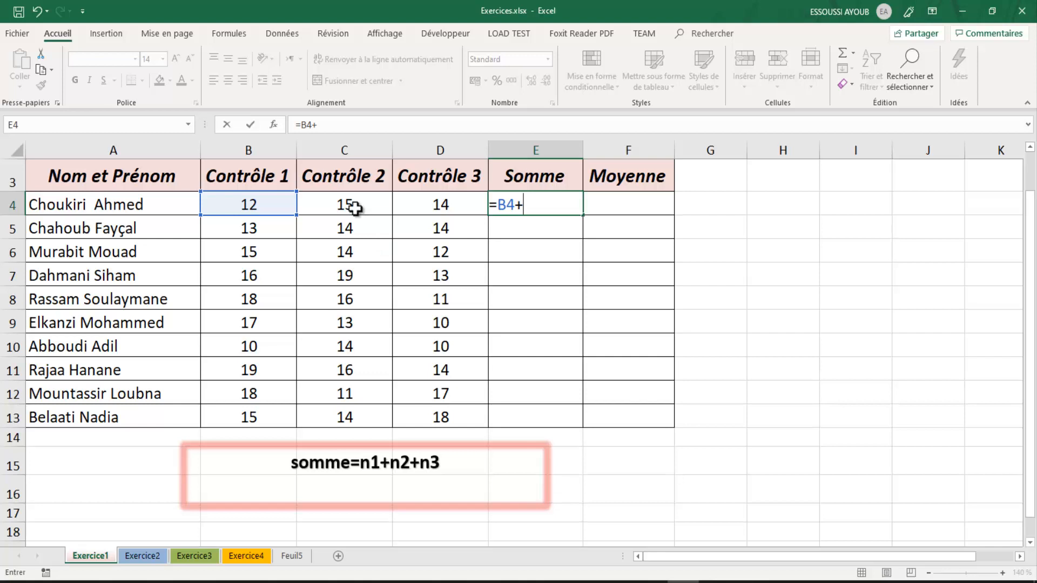
left_click(355, 209)
type("+")
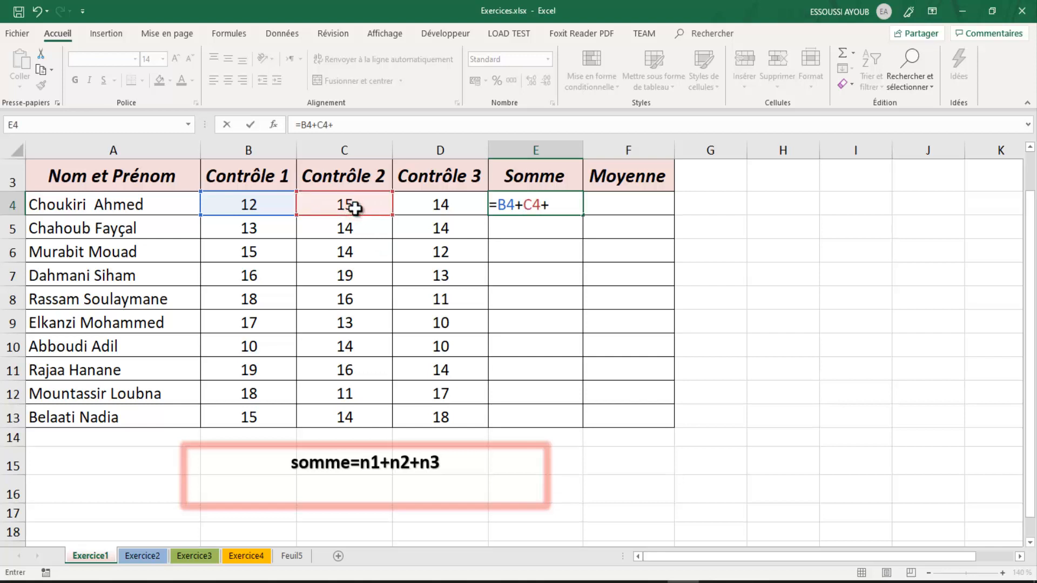
left_click(418, 204)
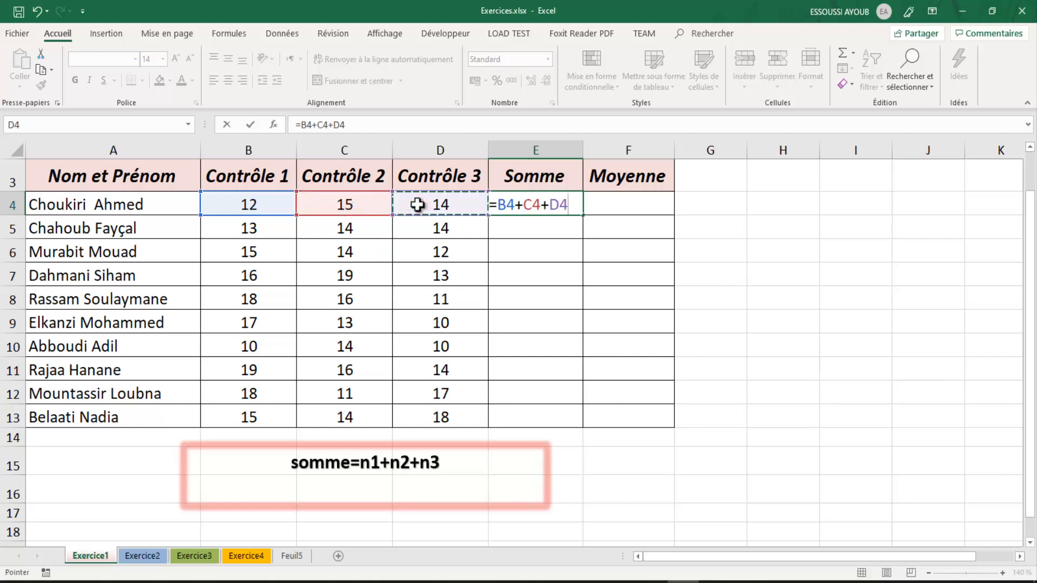
key("Return")
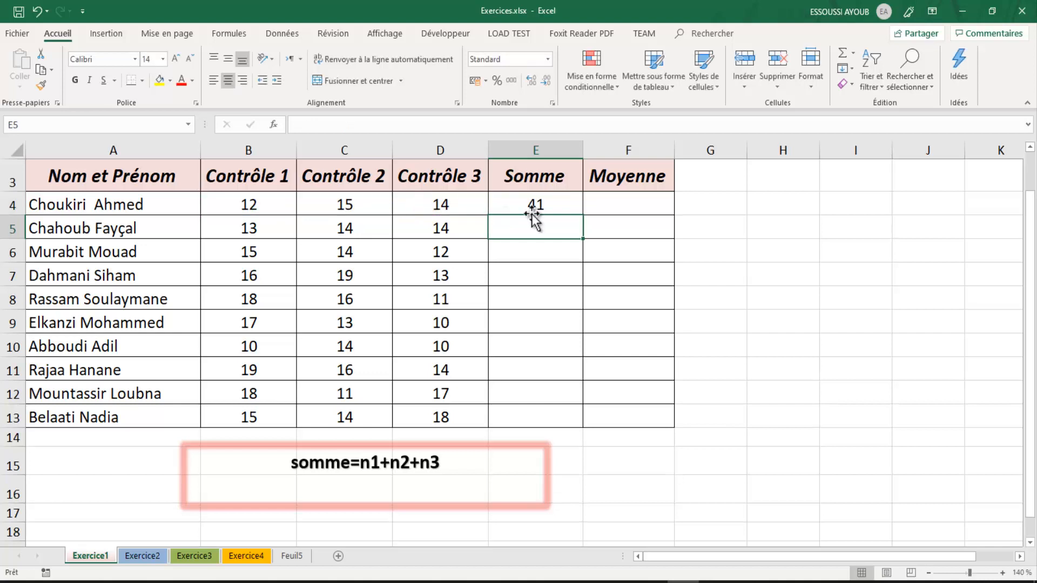
Fill the sum formula from E4 down through E13 for all the students
left_click(527, 205)
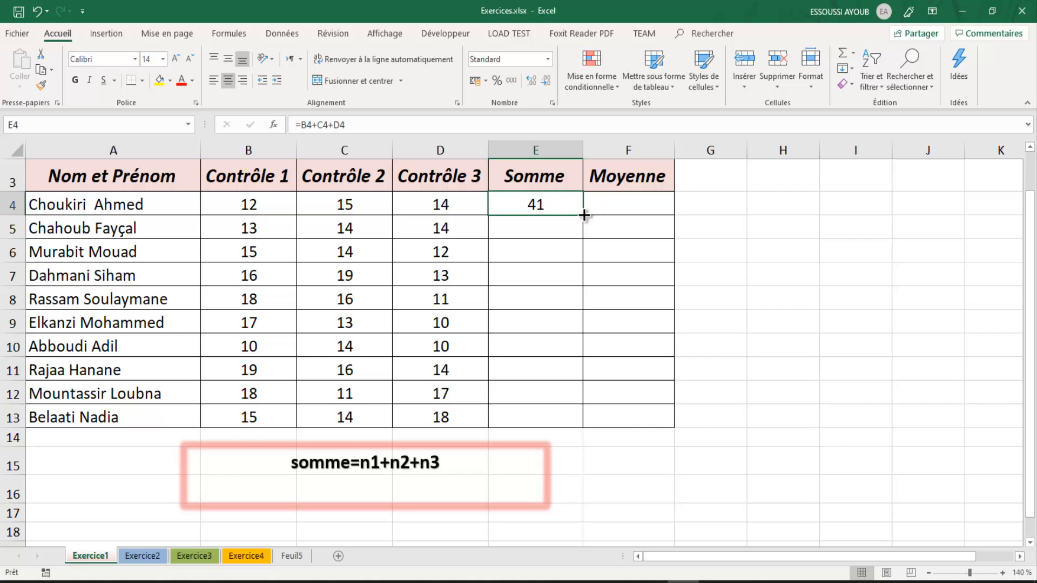
left_click_drag(584, 215, 566, 422)
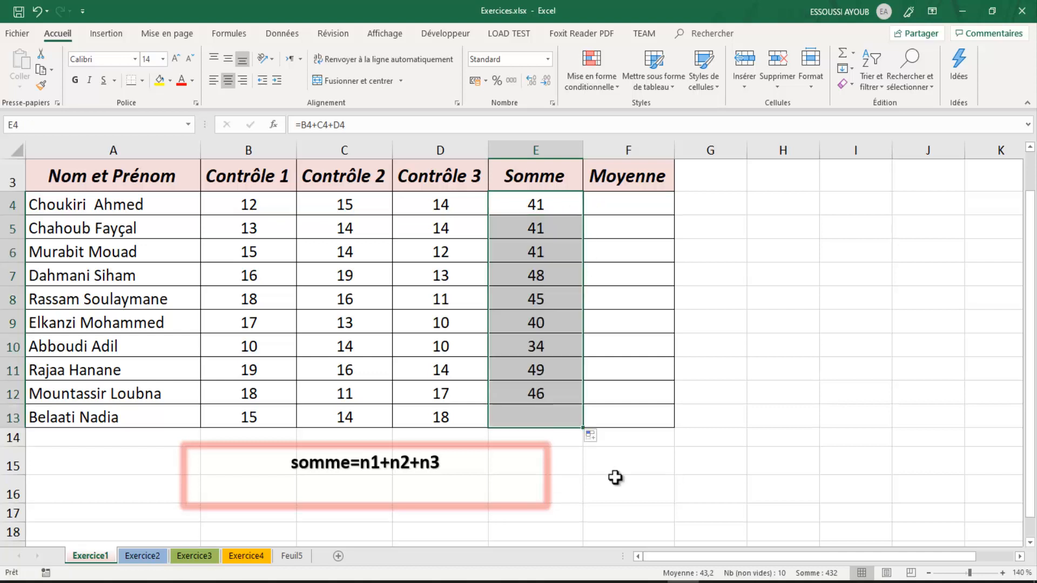
left_click(689, 479)
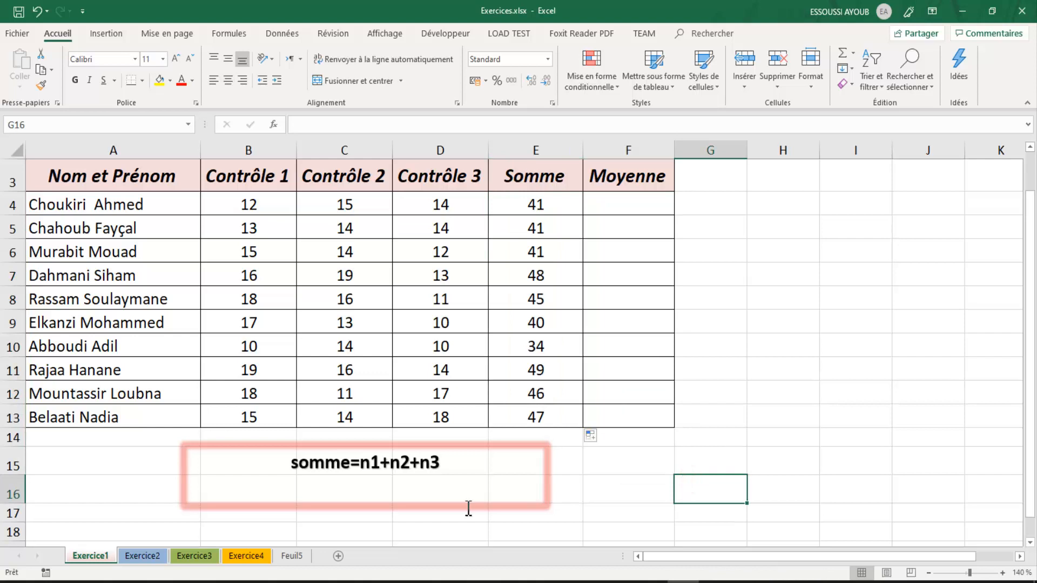
Add a second line reading "Moyenne=somme/3" to the text box below the table
left_click(410, 486)
type("Moyenne")
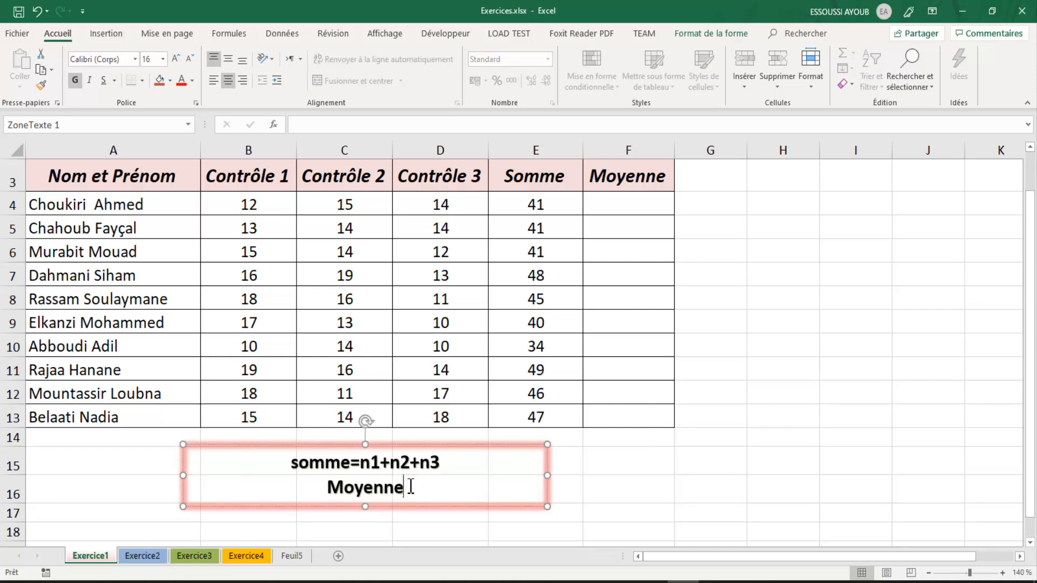
type("=")
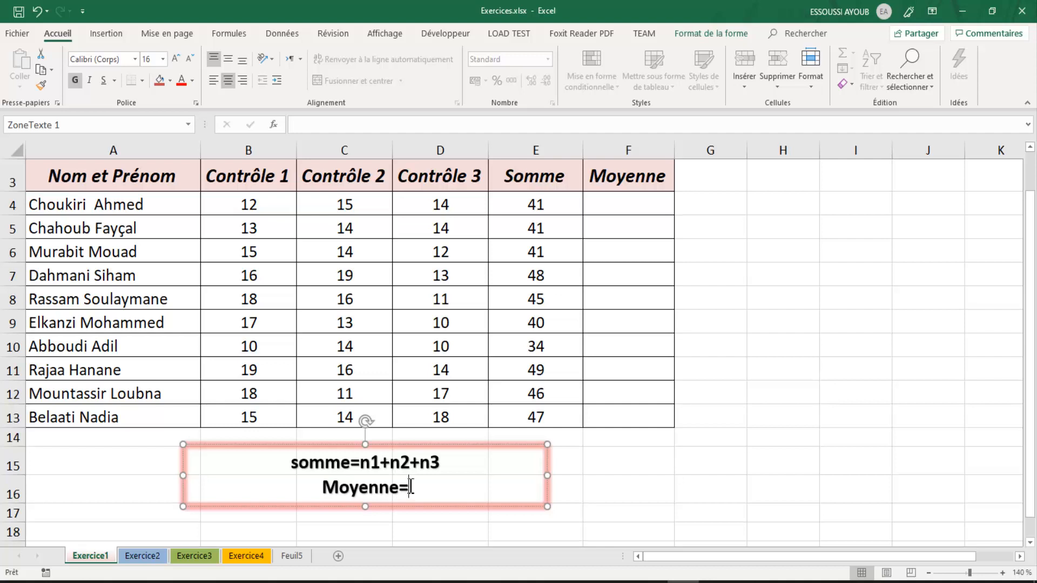
type("somme")
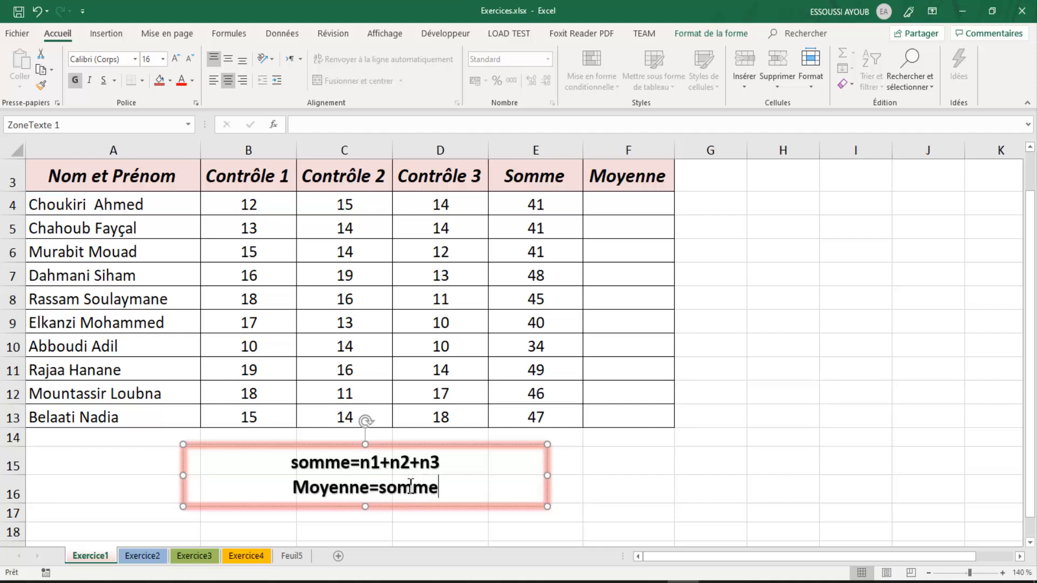
type("/")
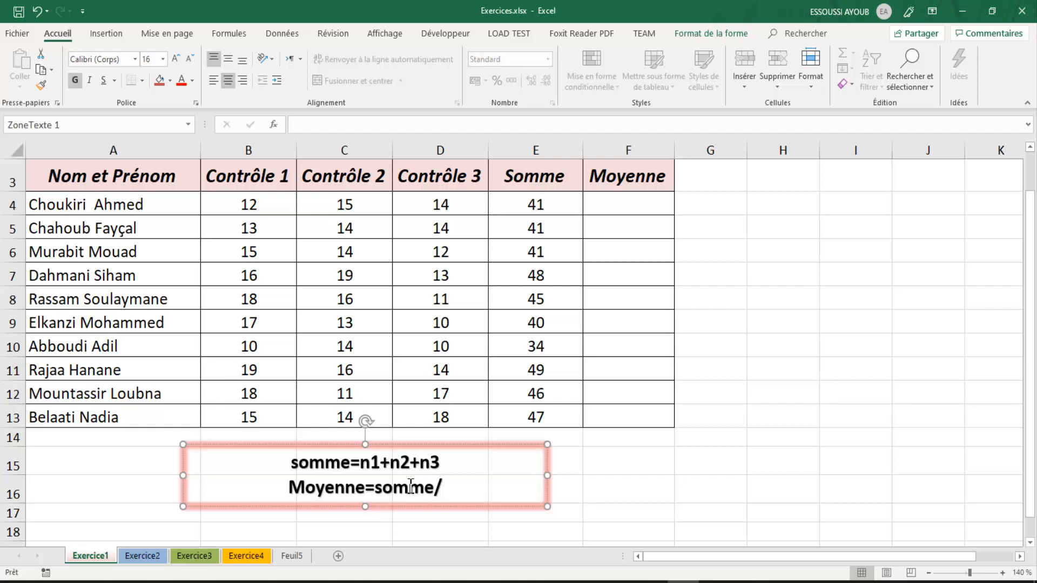
type("3")
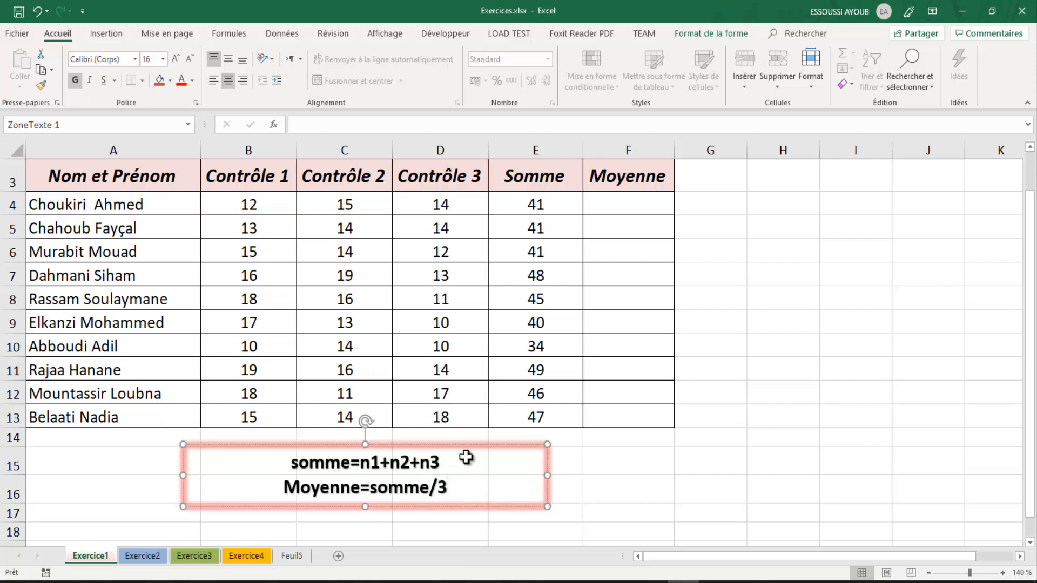
left_click(772, 430)
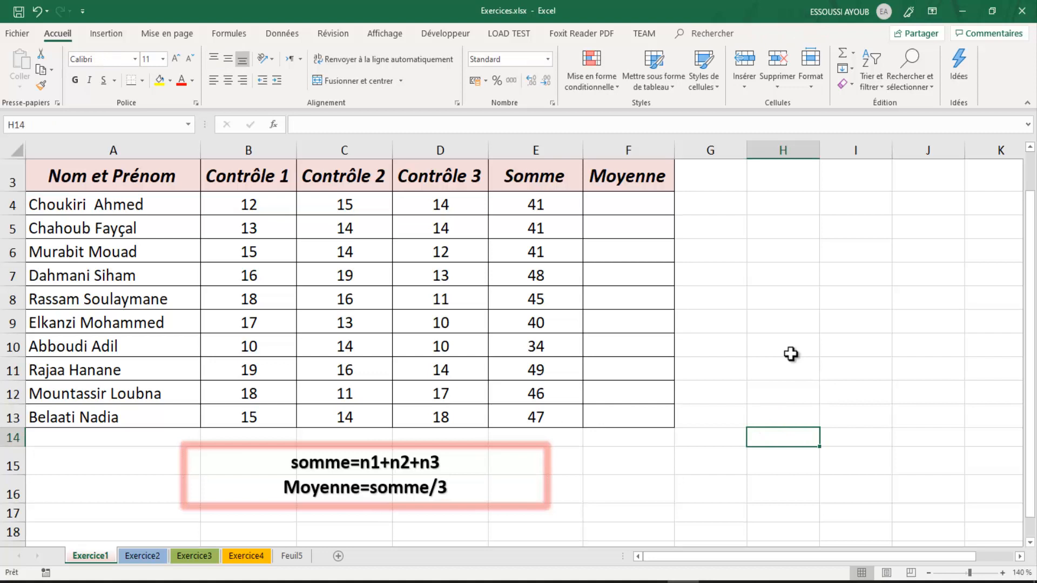
Enter the formula =E4/3 in cell F4 to compute the first student's average
left_click(640, 211)
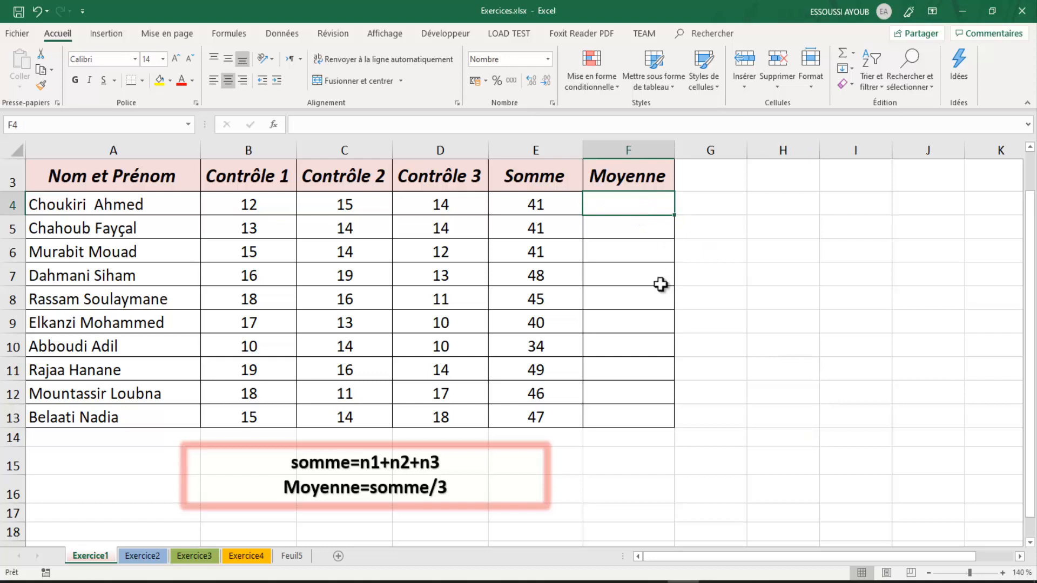
type("=")
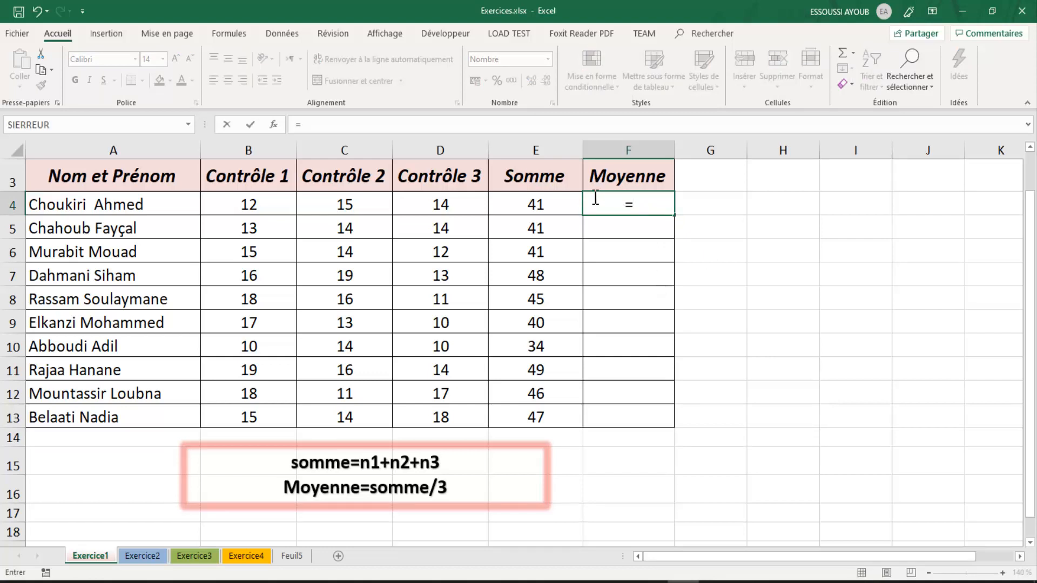
left_click(540, 202)
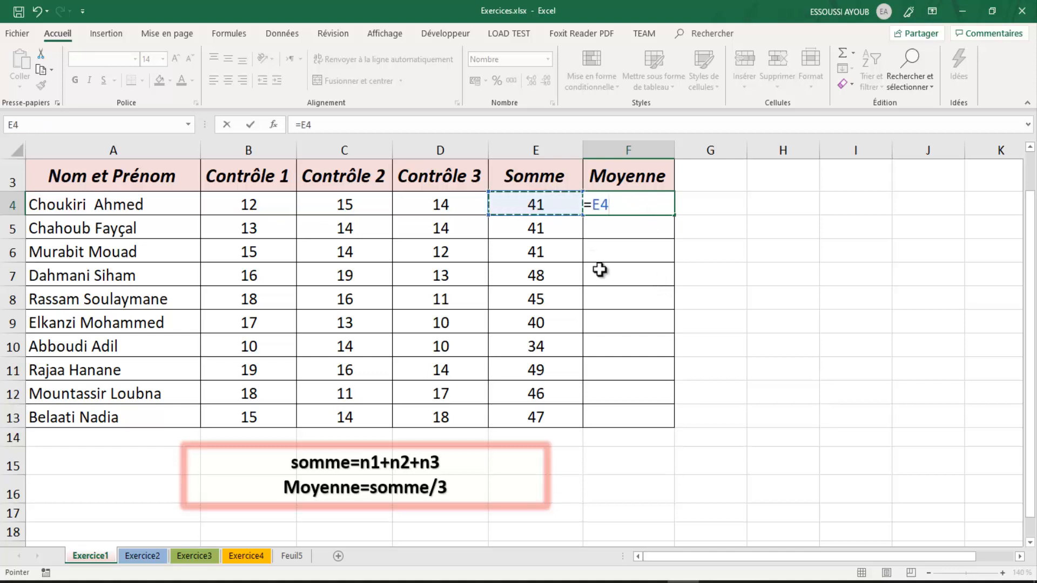
type("/3")
key("Return")
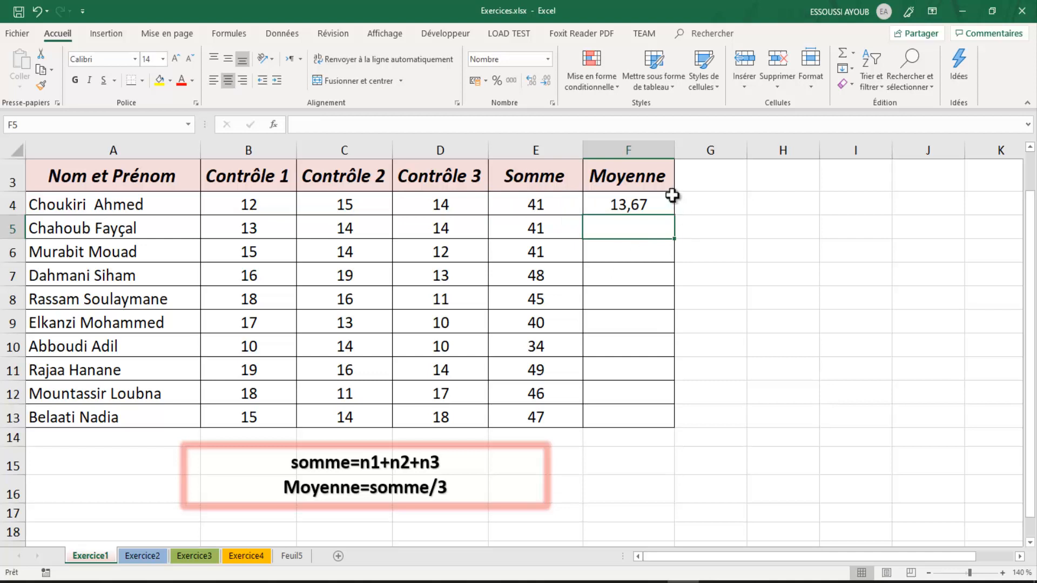
Fill the average formula from F4 down through F13 for all the students
left_click(640, 202)
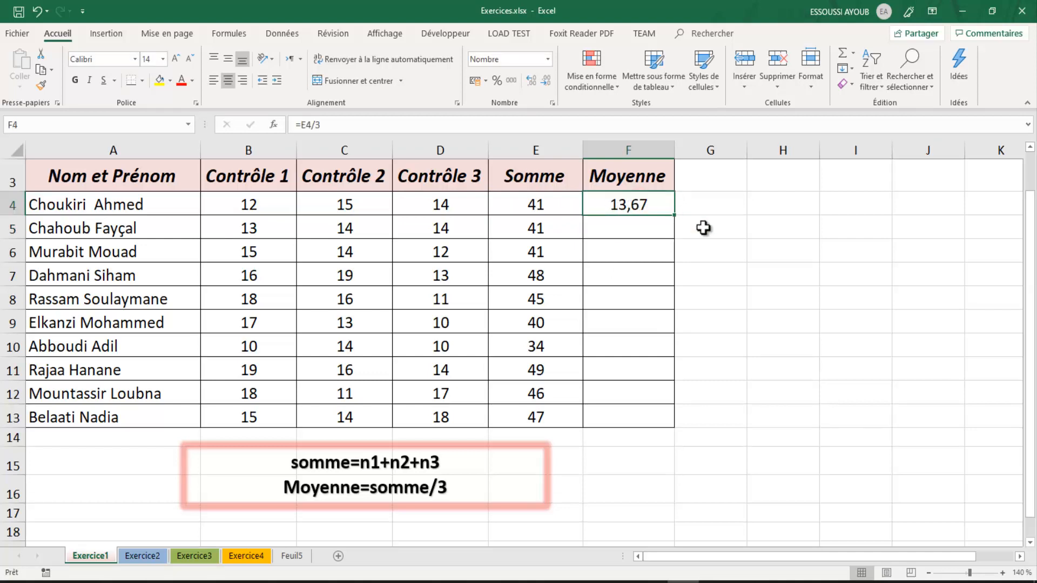
left_click_drag(672, 215, 662, 420)
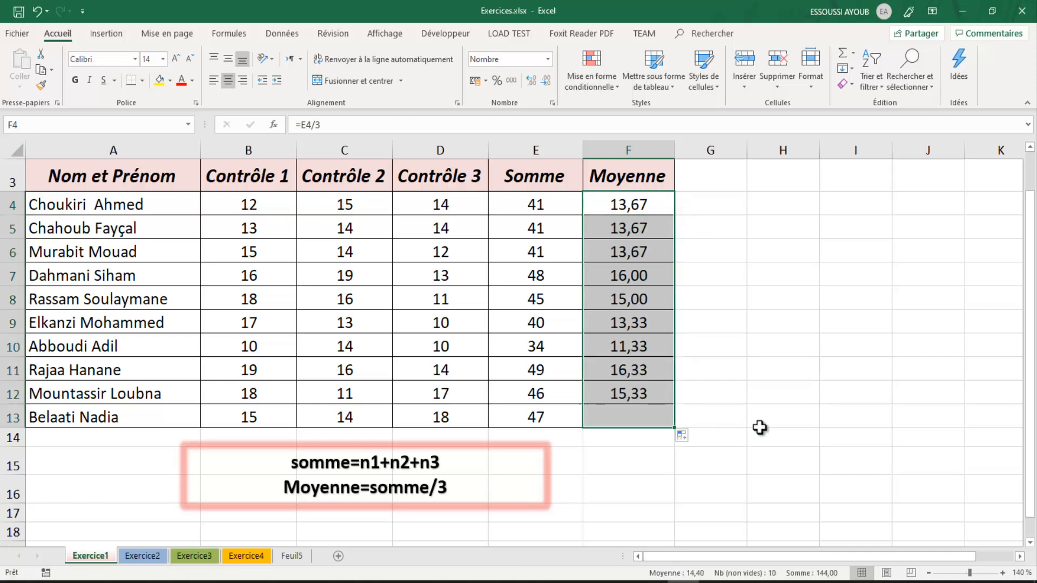
left_click(754, 305)
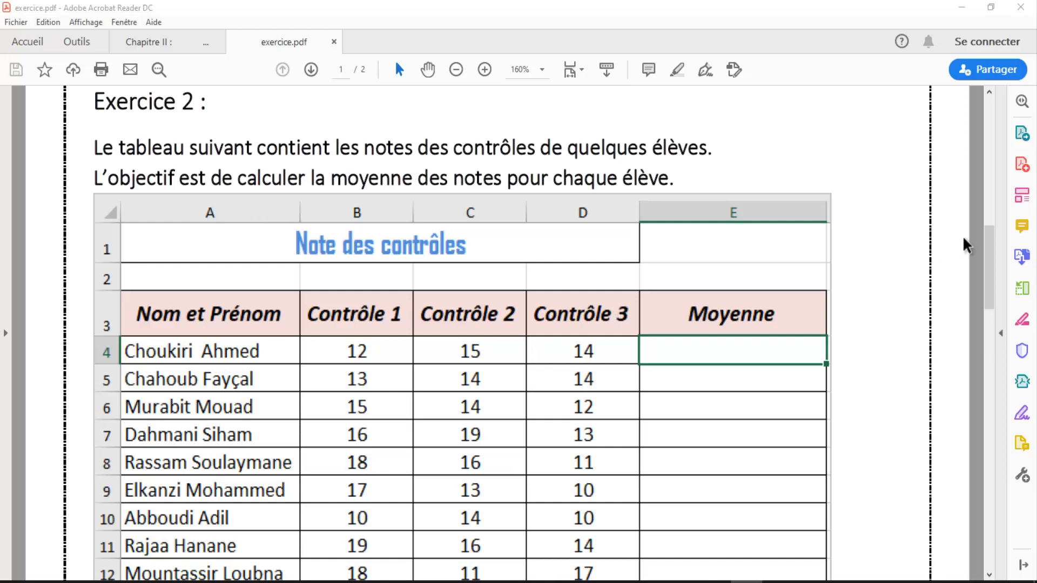
Compare the instructions and tables of Exercice 1 and Exercice 2 in exercice.pdf
left_click_drag(988, 254, 990, 154)
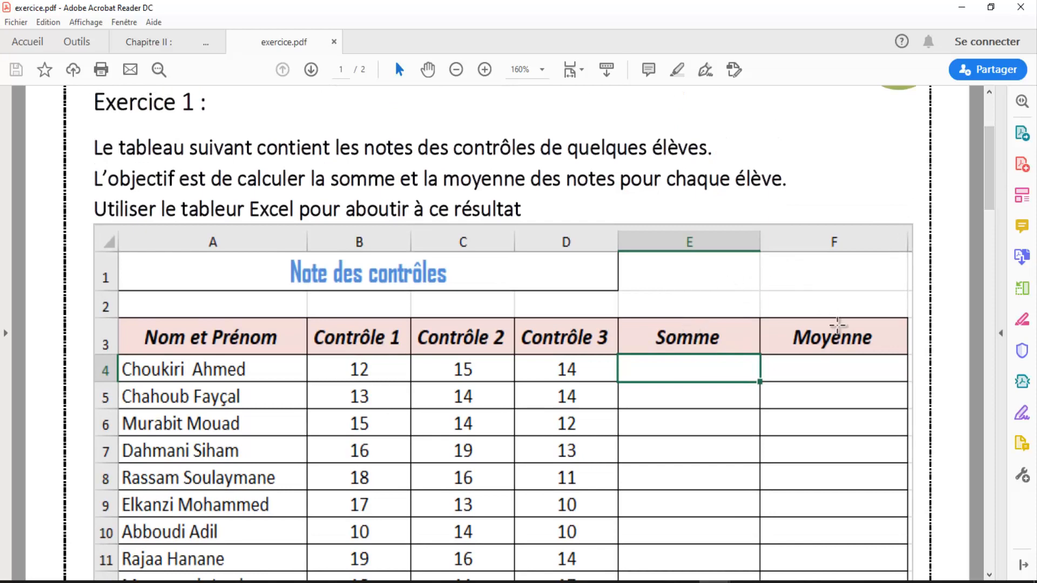
left_click_drag(992, 174, 993, 283)
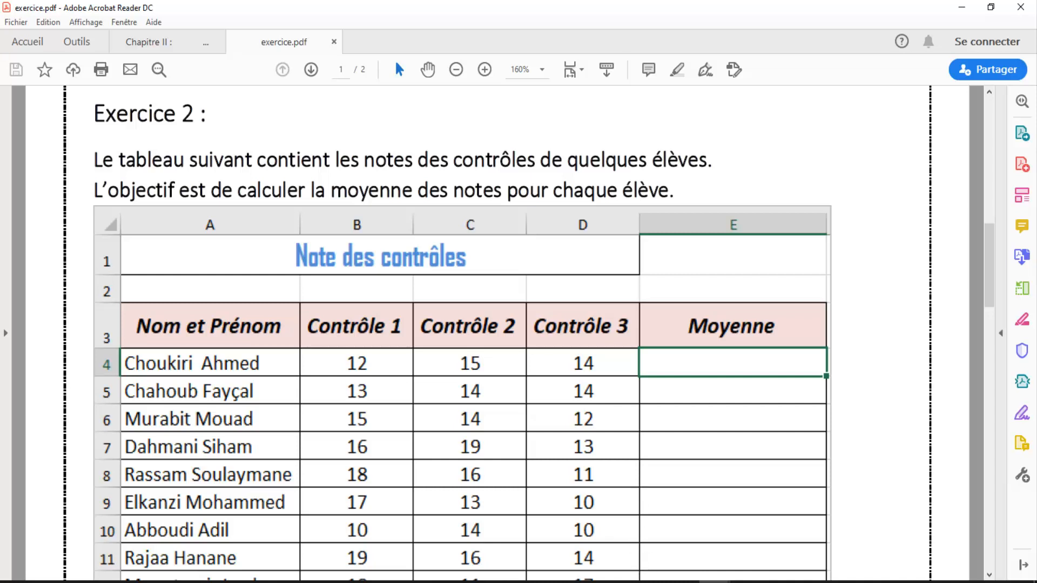
Switch to the Excel workbook and write "Moyenne=(n1+n2+n3)/3" in the text box below the Exercice2 table
left_click(684, 581)
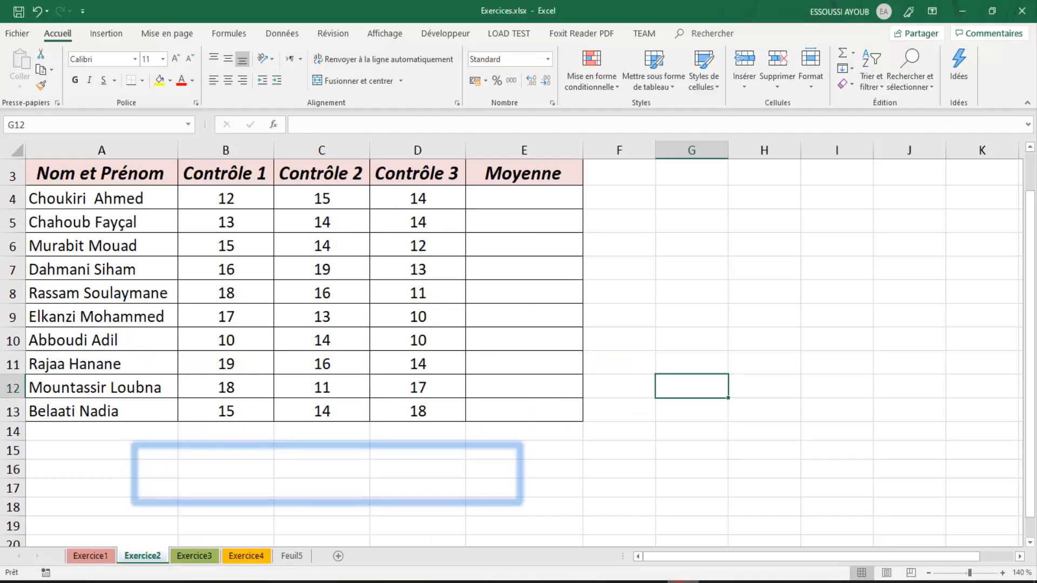
left_click(330, 466)
type("Moyenn")
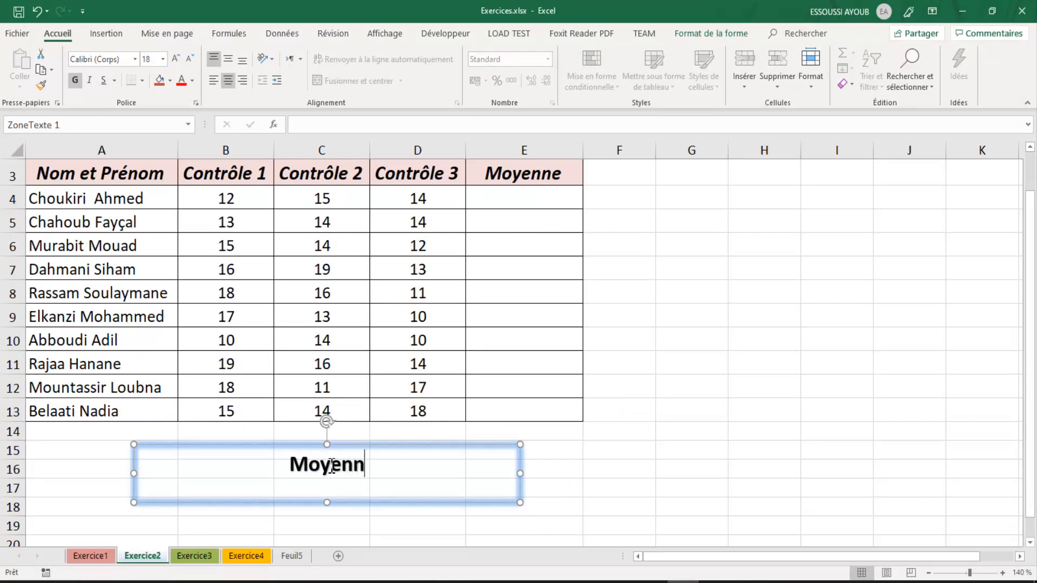
type("e=")
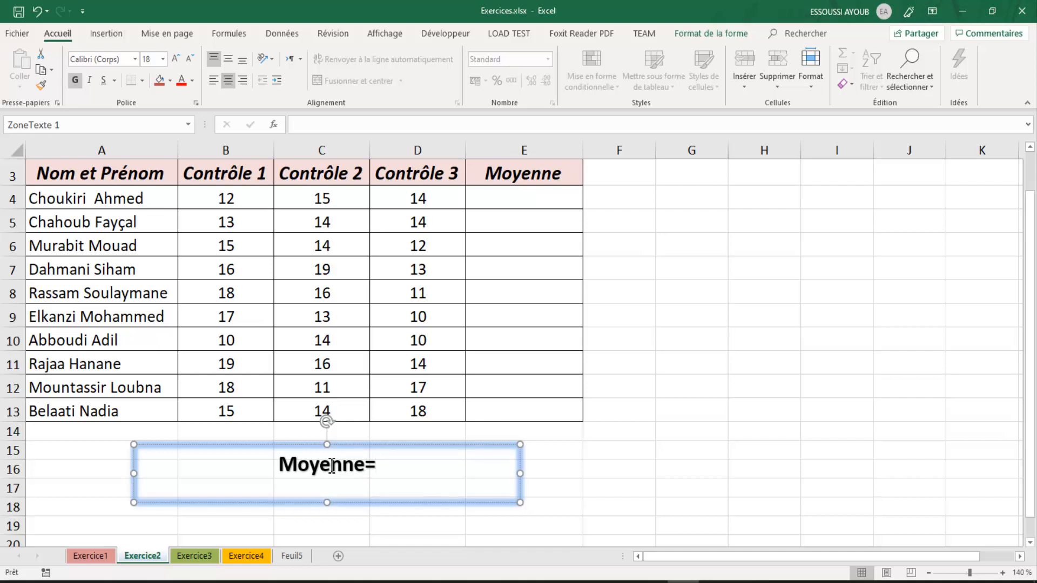
type("(")
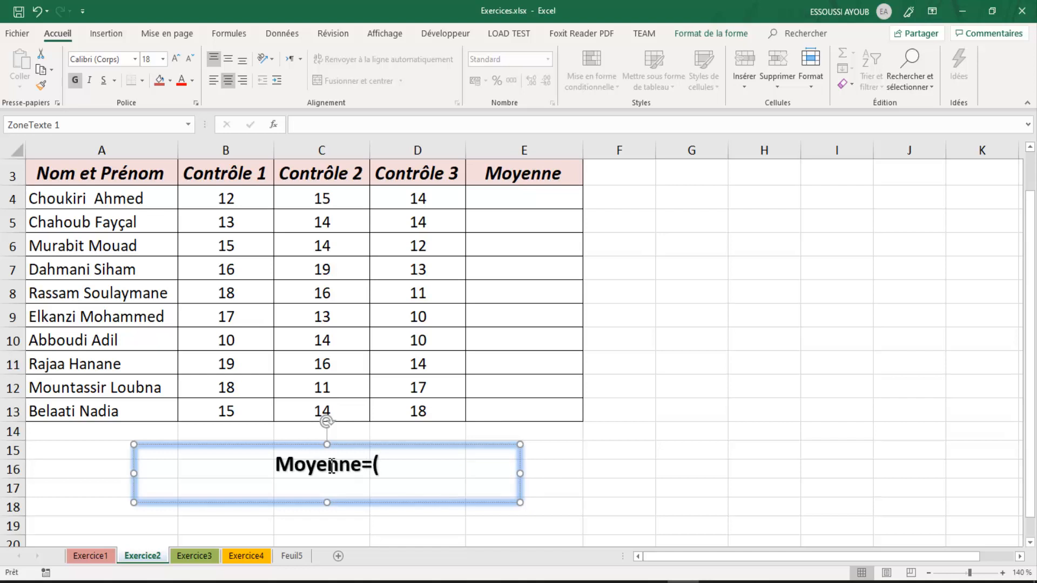
type("n1")
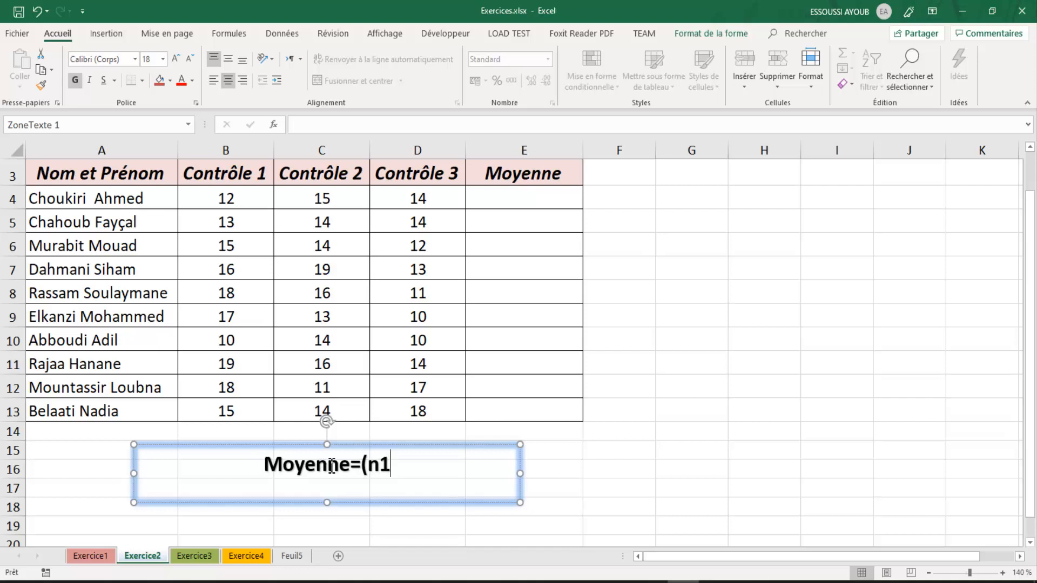
type("+n")
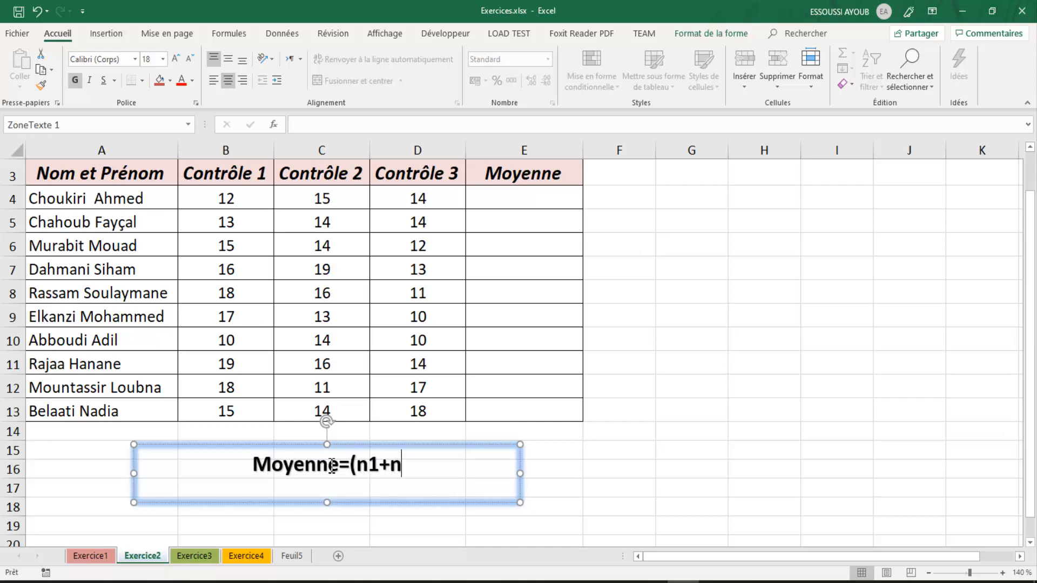
type("2+n3")
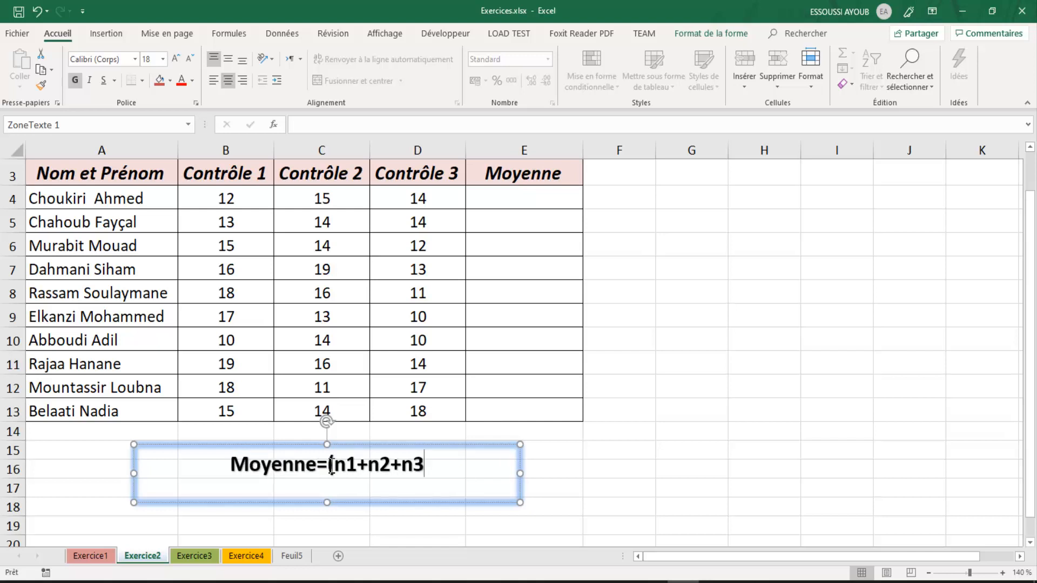
type(")")
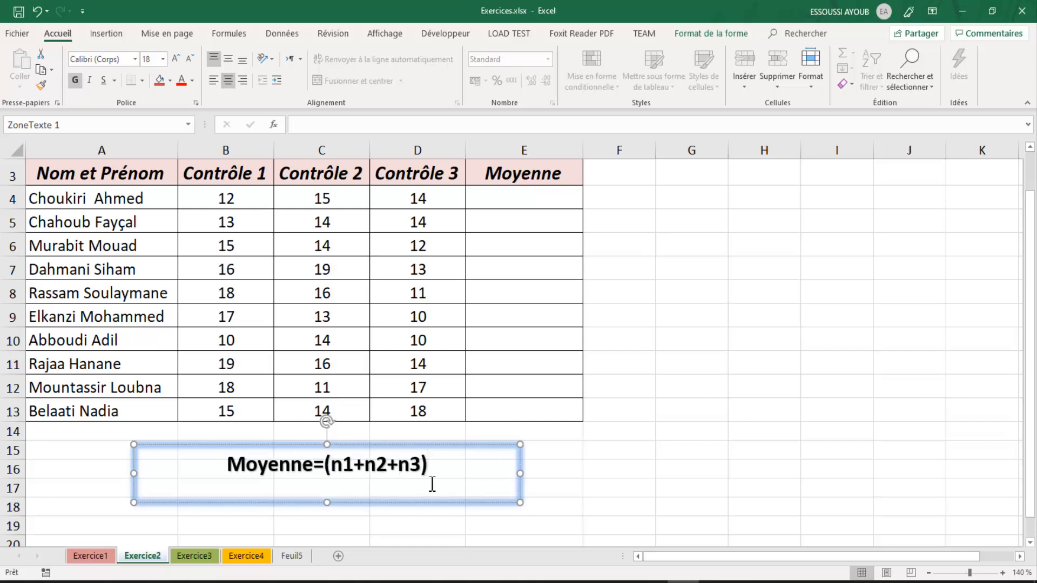
type("/")
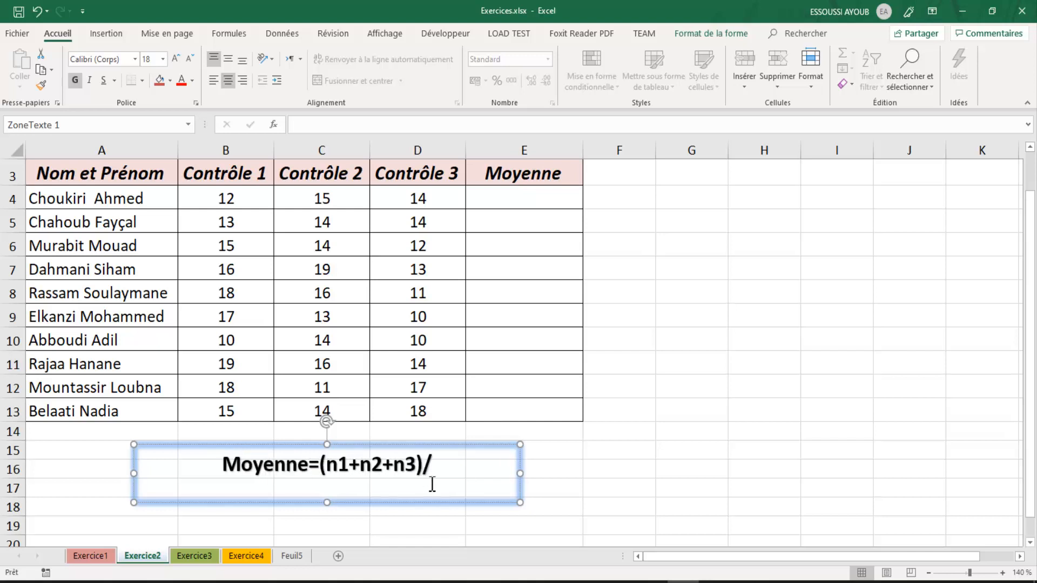
type("3")
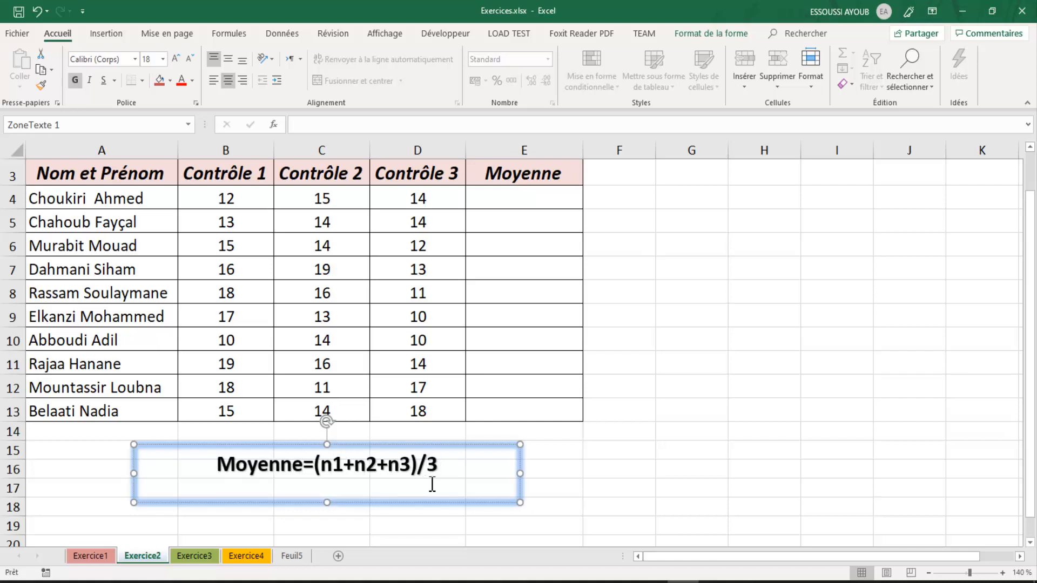
left_click(621, 438)
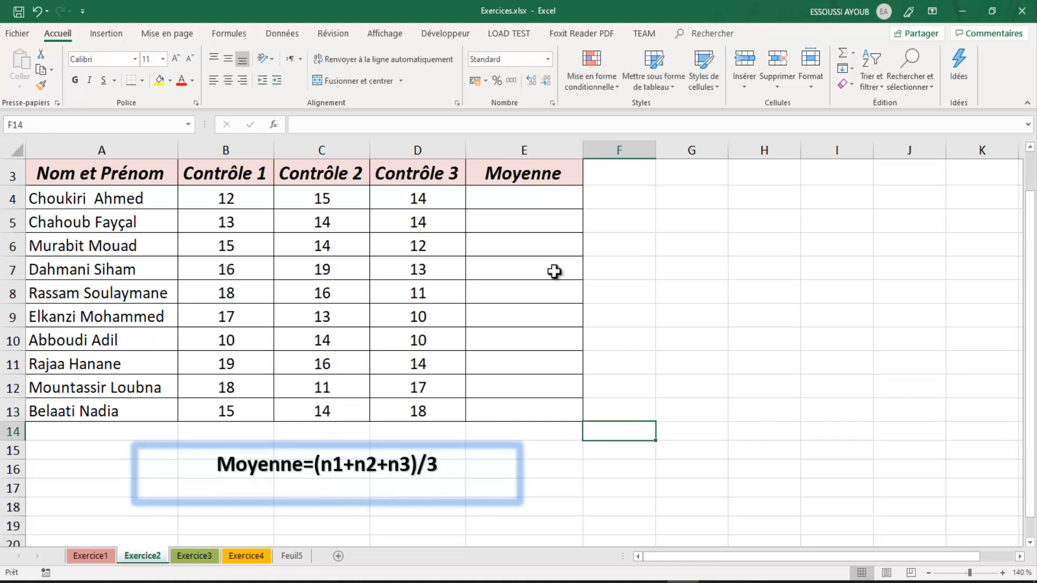
Enter the formula =(B4+C4+D4)/3 in cell E4 to compute the first student's average
left_click(520, 196)
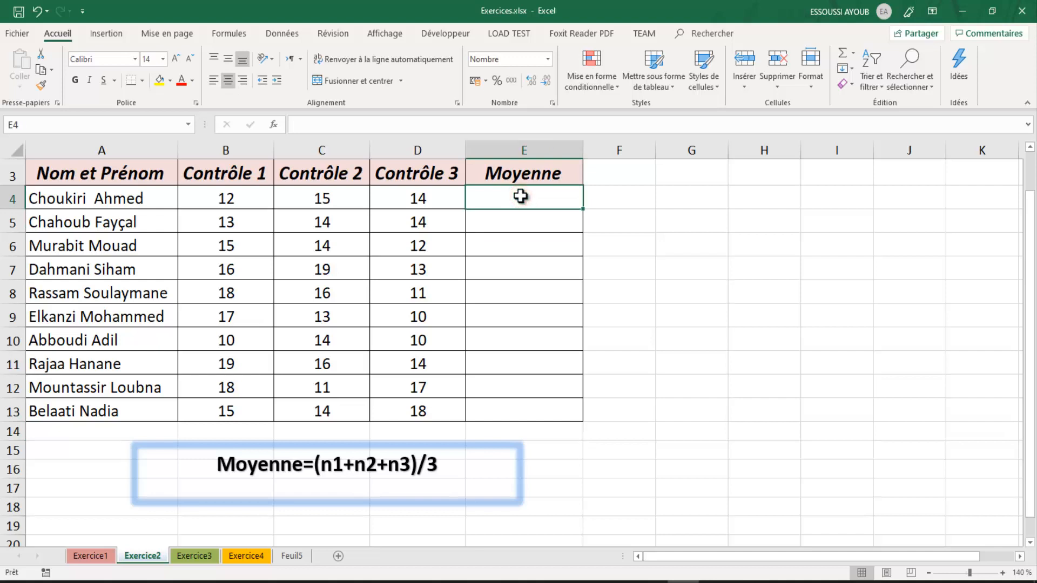
type("=")
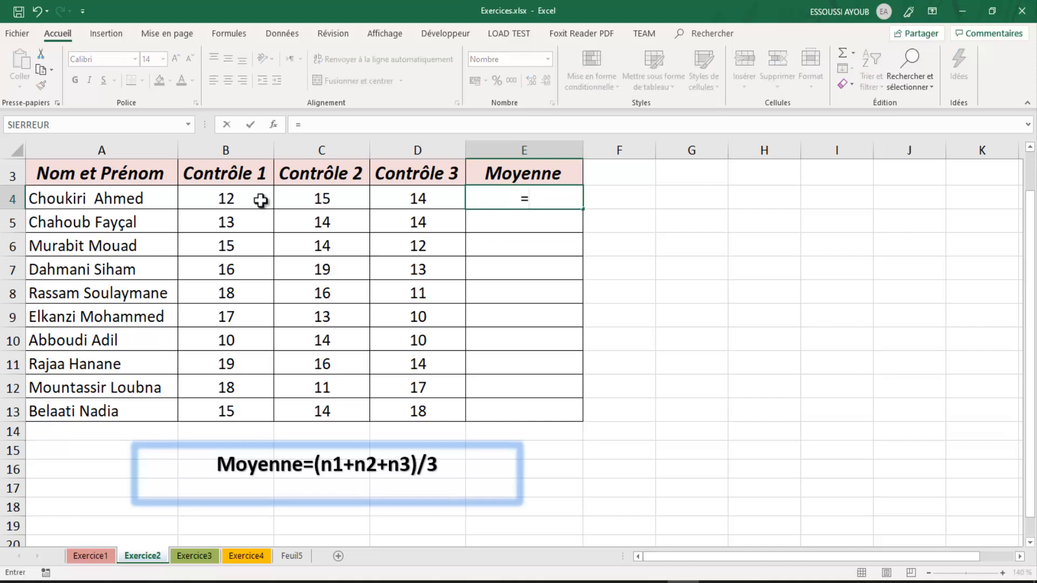
left_click(227, 201)
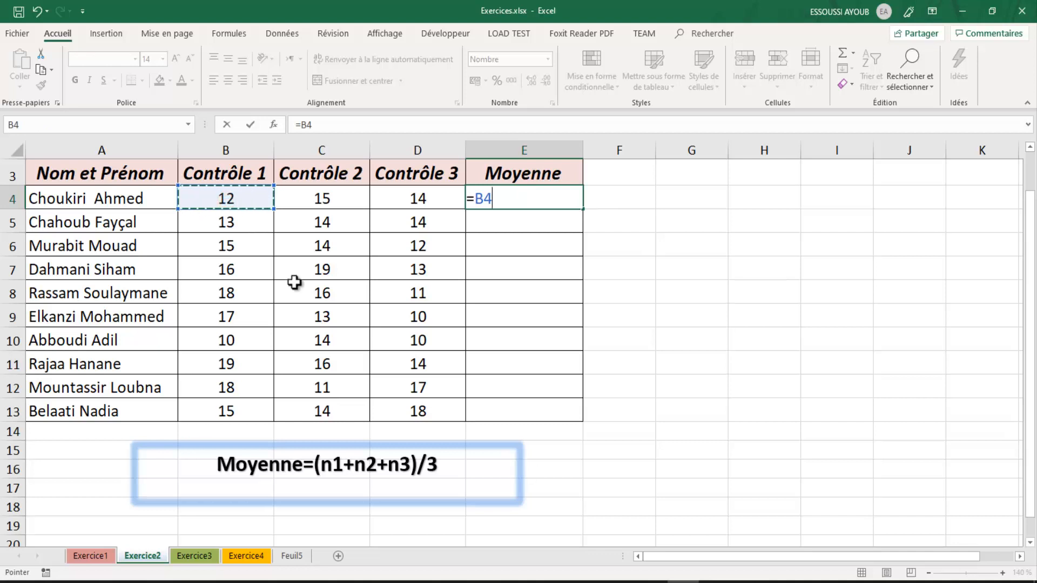
key("BackSpace")
key("BackSpace")
type("(")
left_click(239, 199)
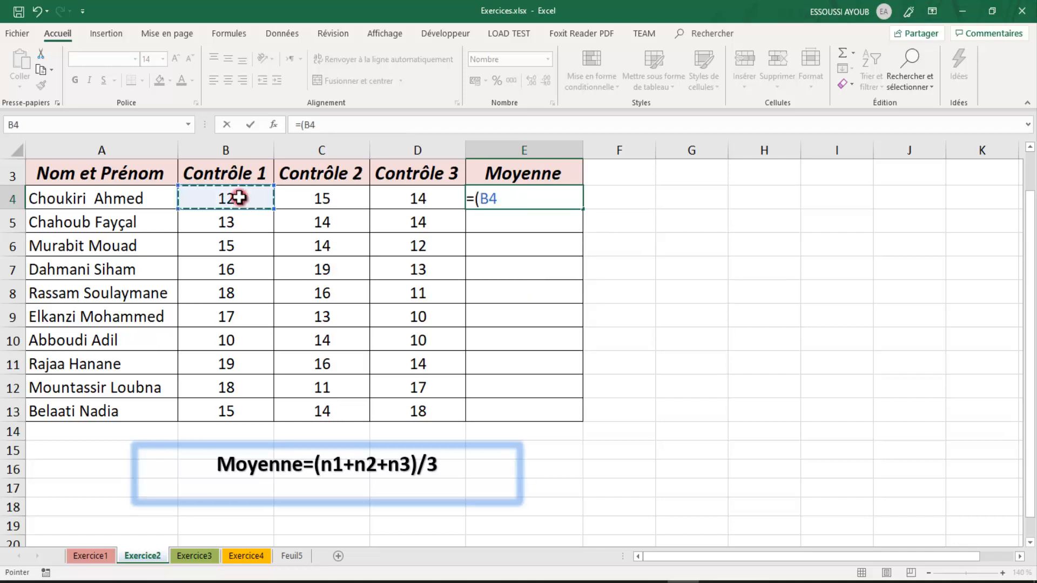
type("+")
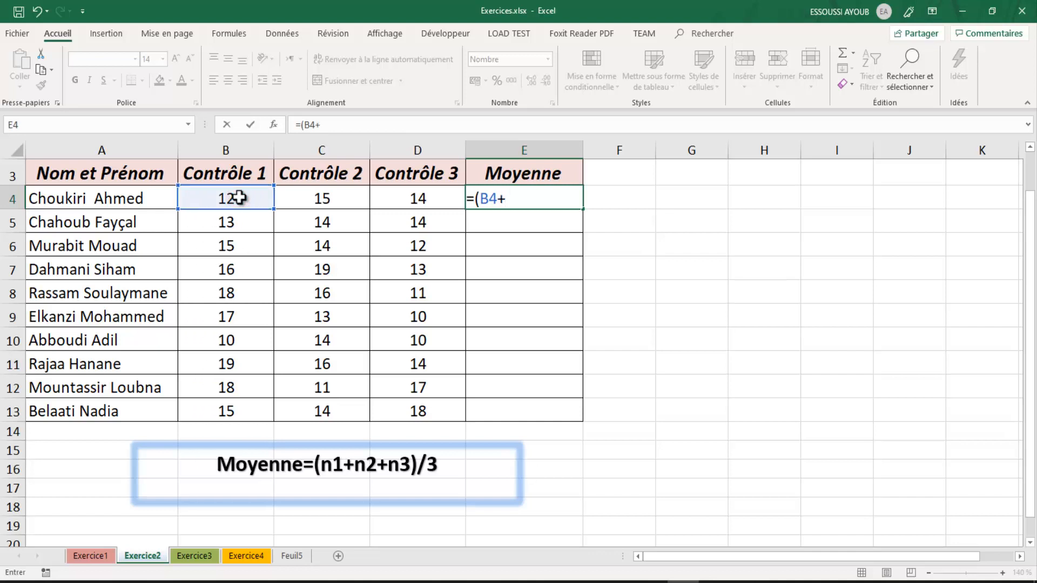
left_click(320, 201)
type("+")
left_click(390, 198)
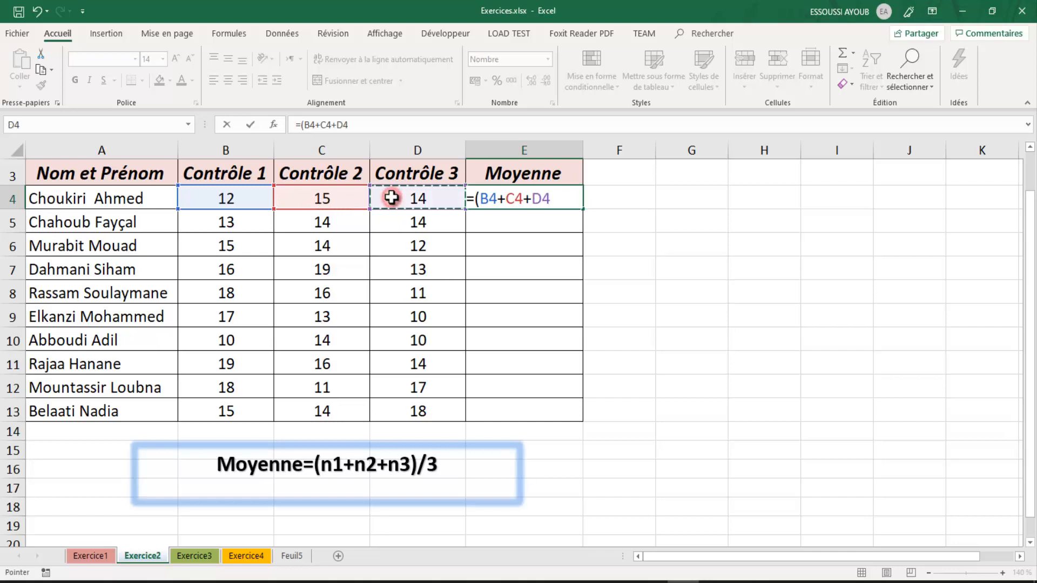
type(")")
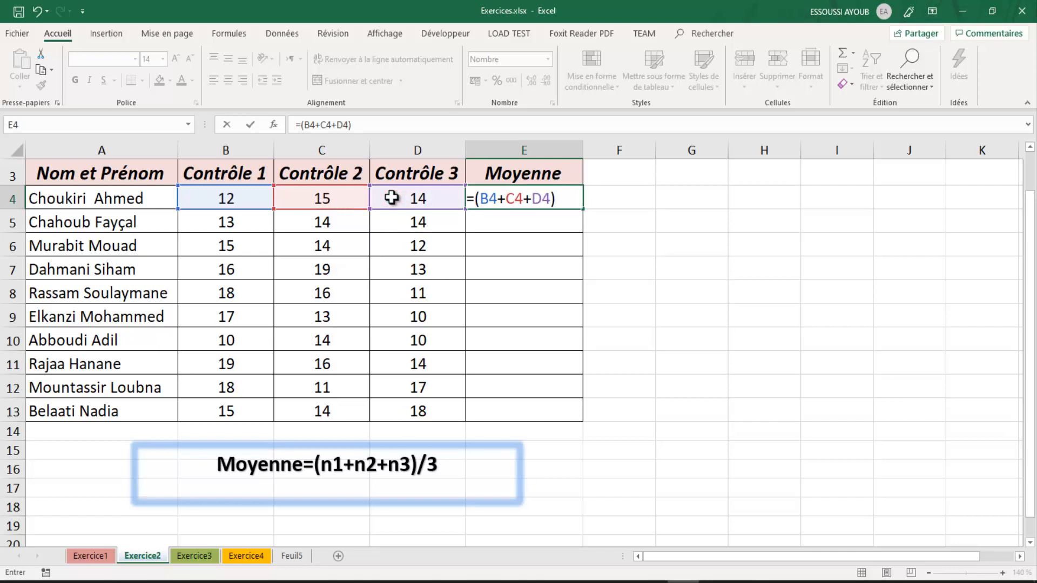
type("/3")
key("Return")
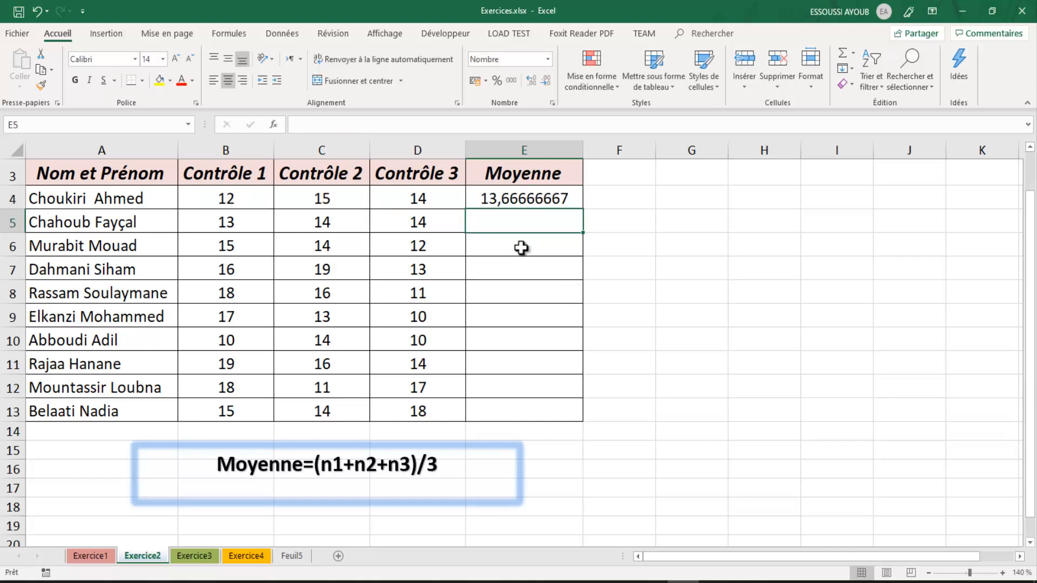
Fill the average formula from E4 down through E13 for all the students
left_click(523, 195)
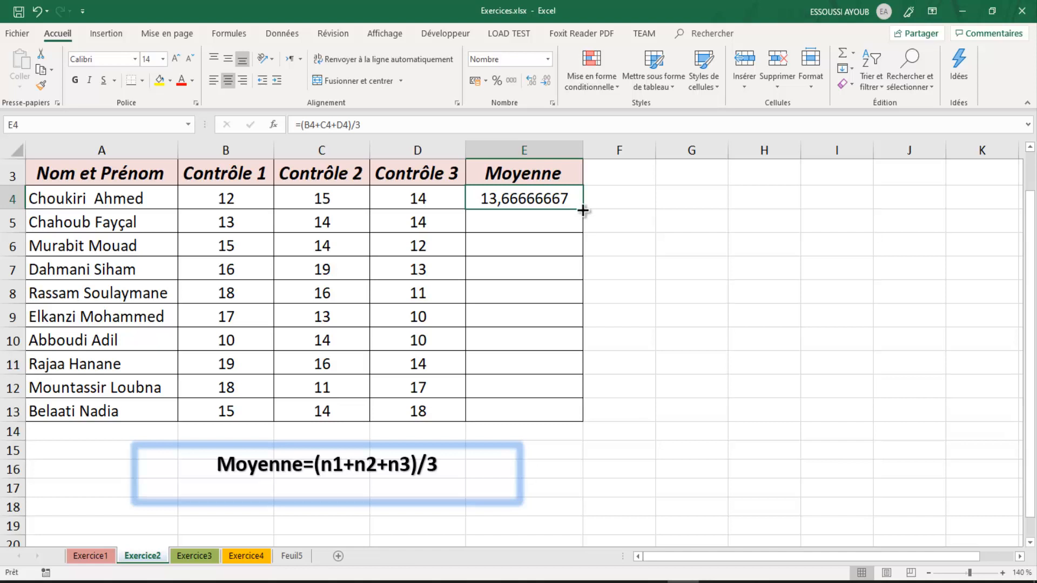
left_click_drag(583, 210, 556, 413)
left_click(651, 341)
left_click(673, 272)
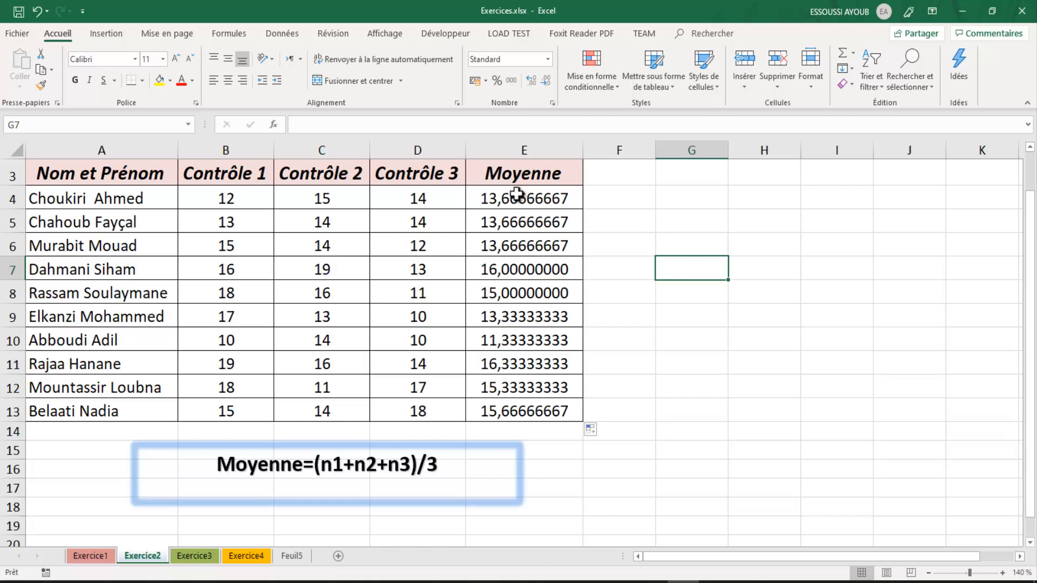
Reduce the averages in E4:E13 to two decimal places
left_click_drag(512, 202, 503, 416)
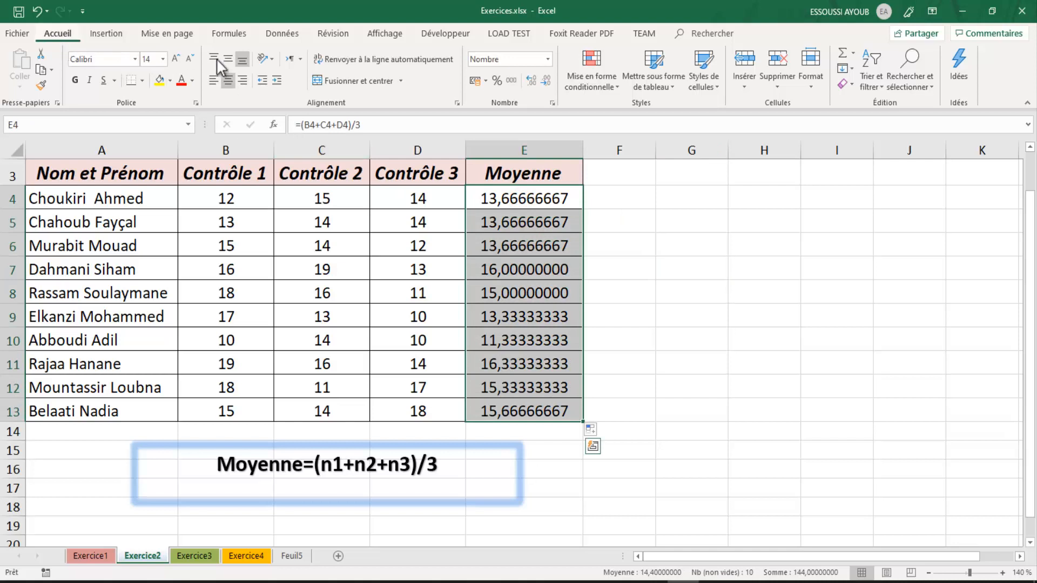
left_click(545, 81)
left_click(546, 81)
left_click(546, 81)
left_click(546, 81)
left_click(546, 81)
left_click(546, 81)
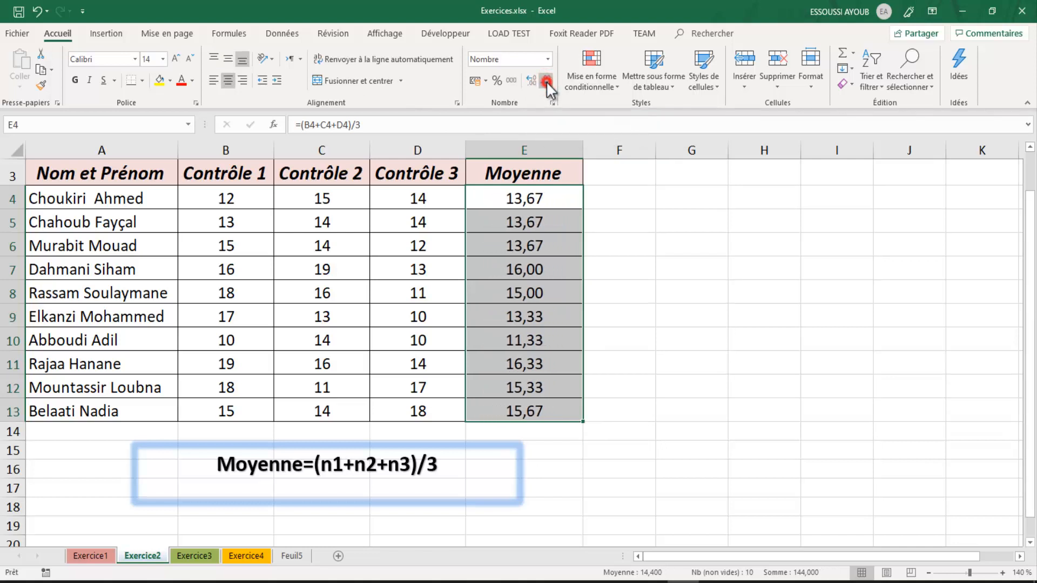
left_click(648, 364)
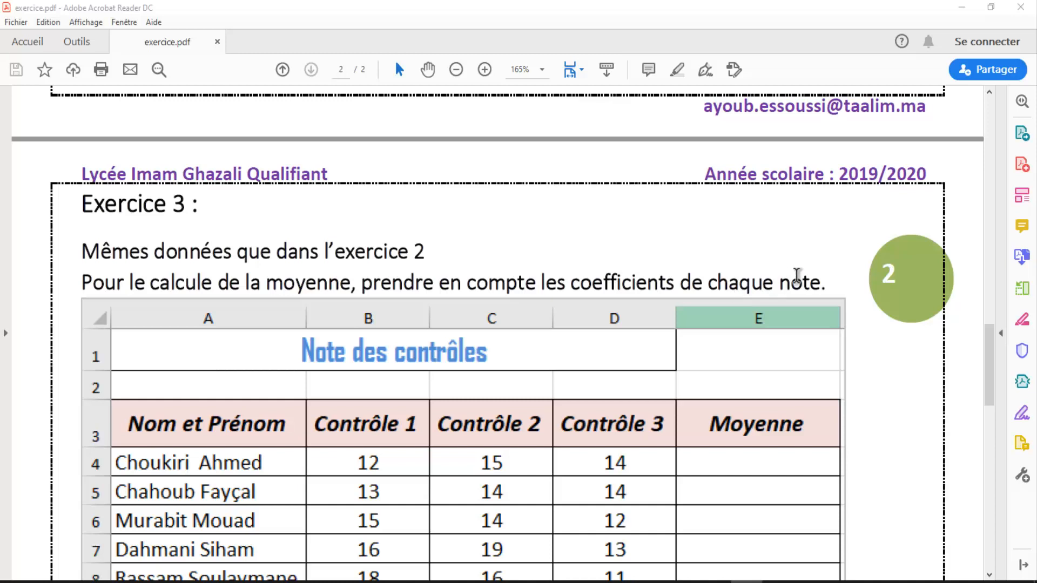
Examine the Exercice 3 instructions and the coefficient table in exercice.pdf
left_click(677, 286)
double_click(619, 278)
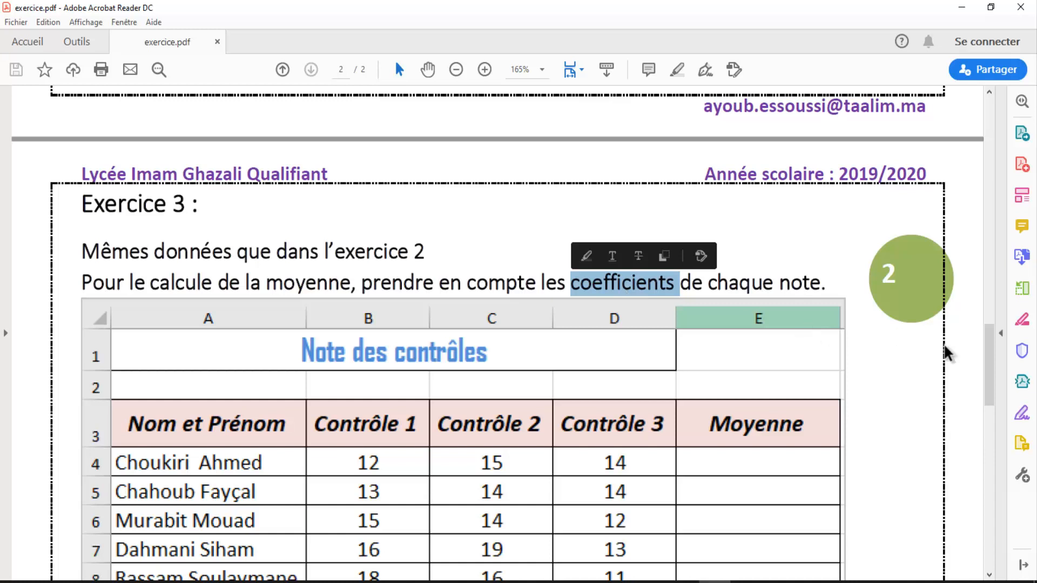
left_click(986, 348)
left_click_drag(987, 354, 990, 409)
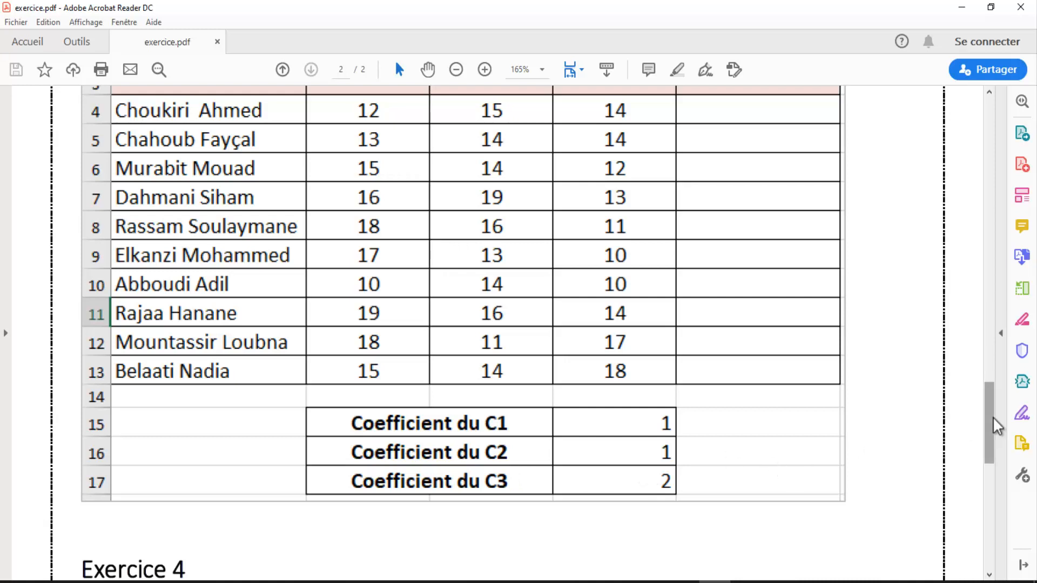
Switch to the Exercices.xlsx workbook in Excel and write "Moyenne=(n1*c1+n2*c2+n3*c3)" in the text box beside the Exercice3 coefficients
left_click(696, 577)
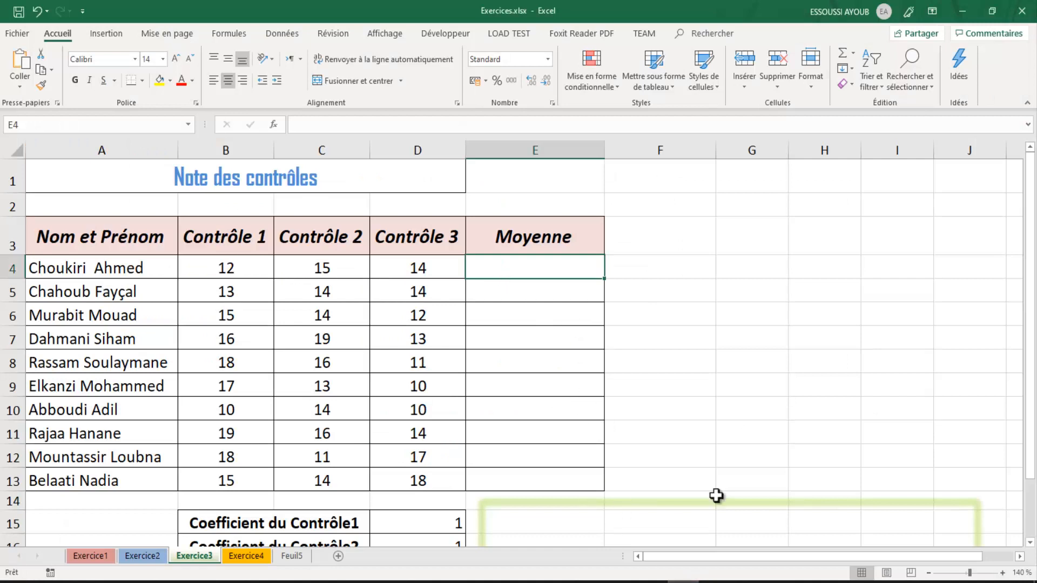
left_click_drag(1030, 351, 1032, 389)
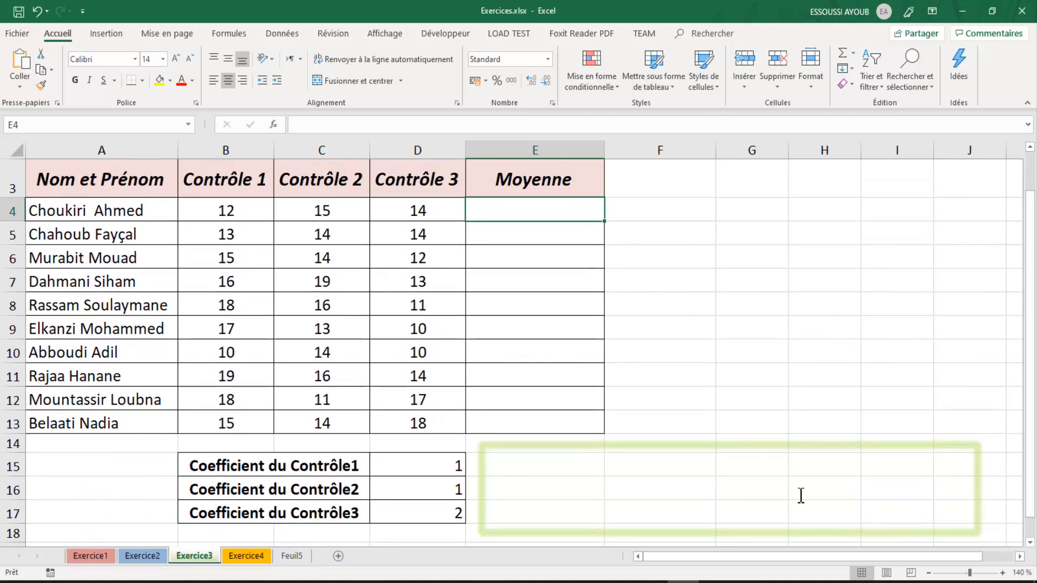
left_click(700, 479)
type("Mo")
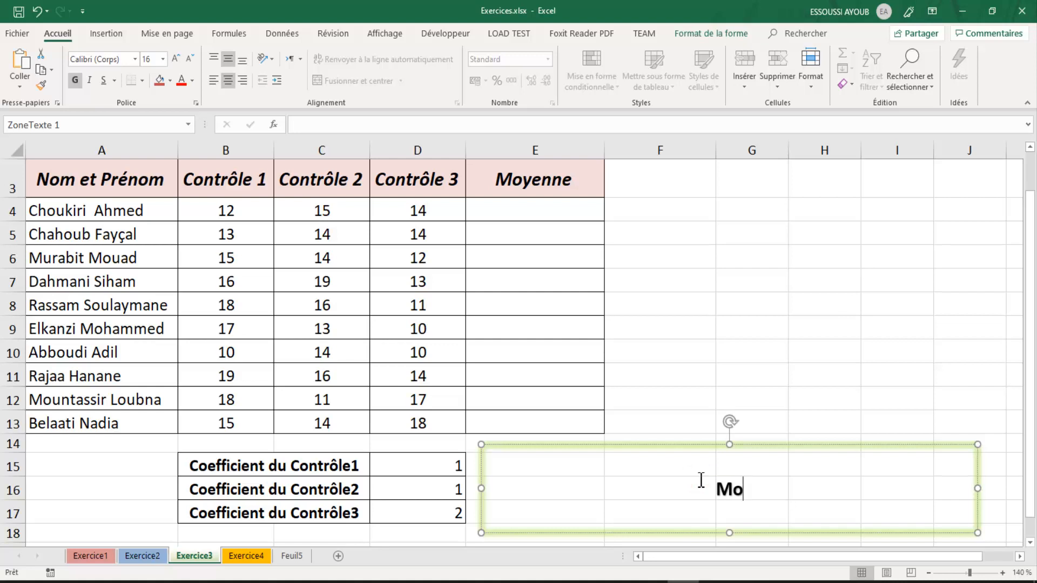
type("yenne=(")
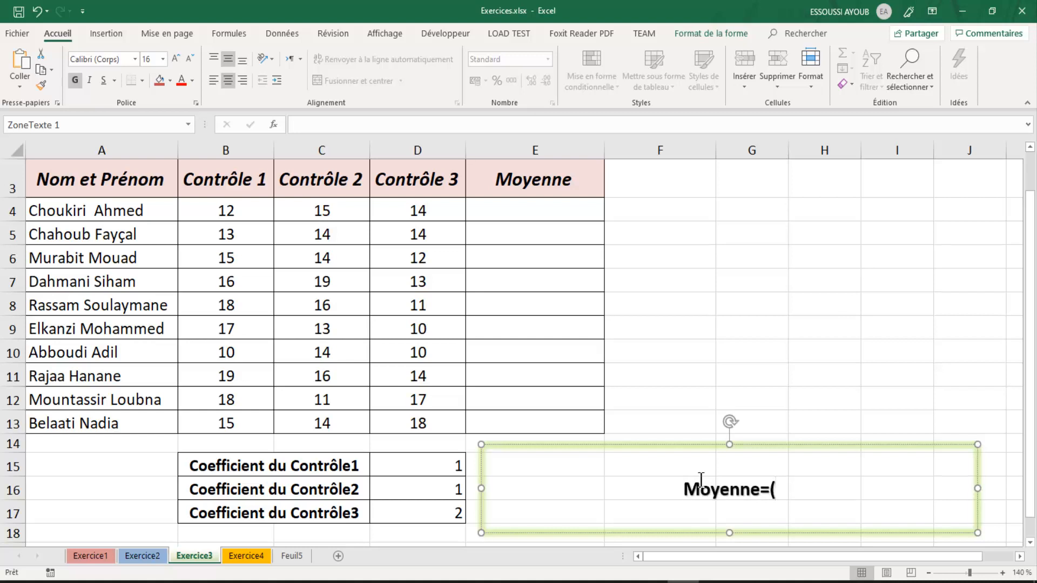
type("n1")
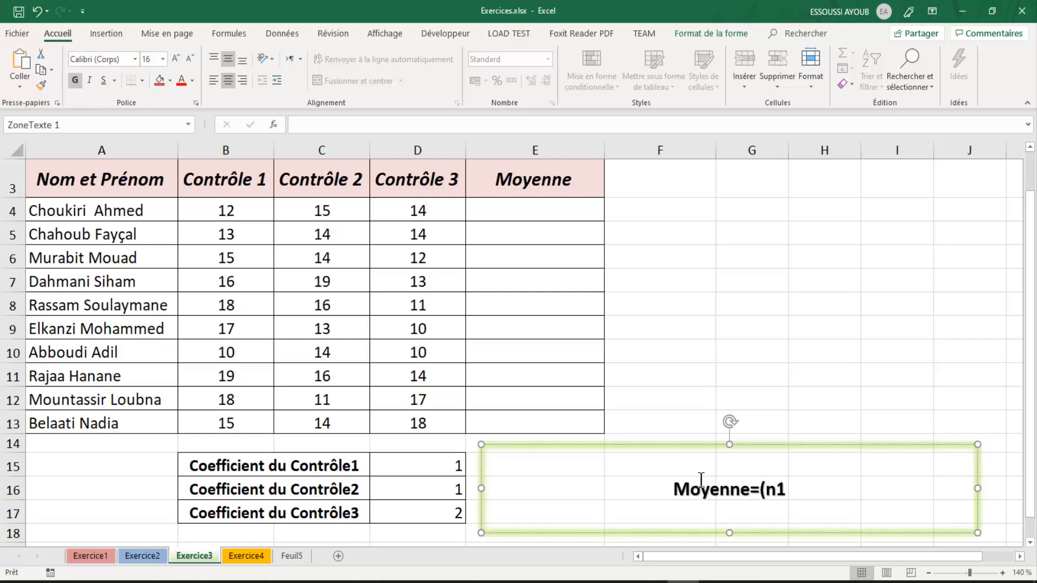
type("*")
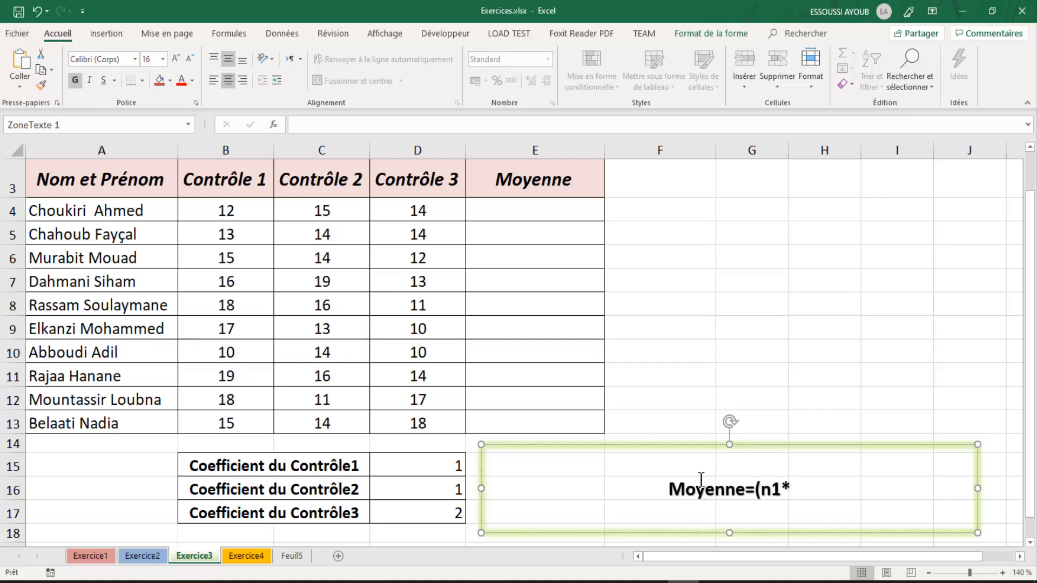
type("c1+")
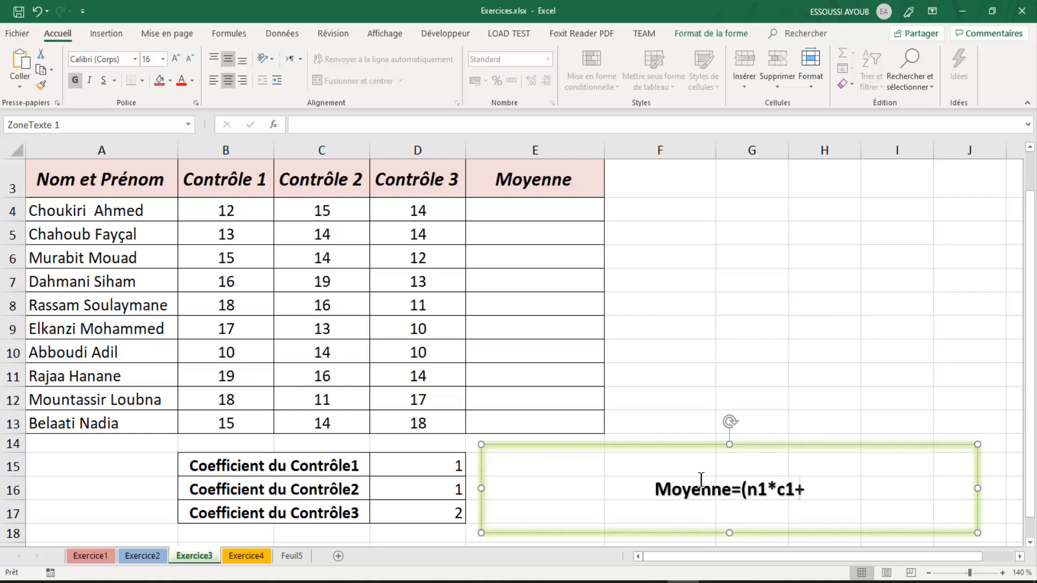
type("n2+")
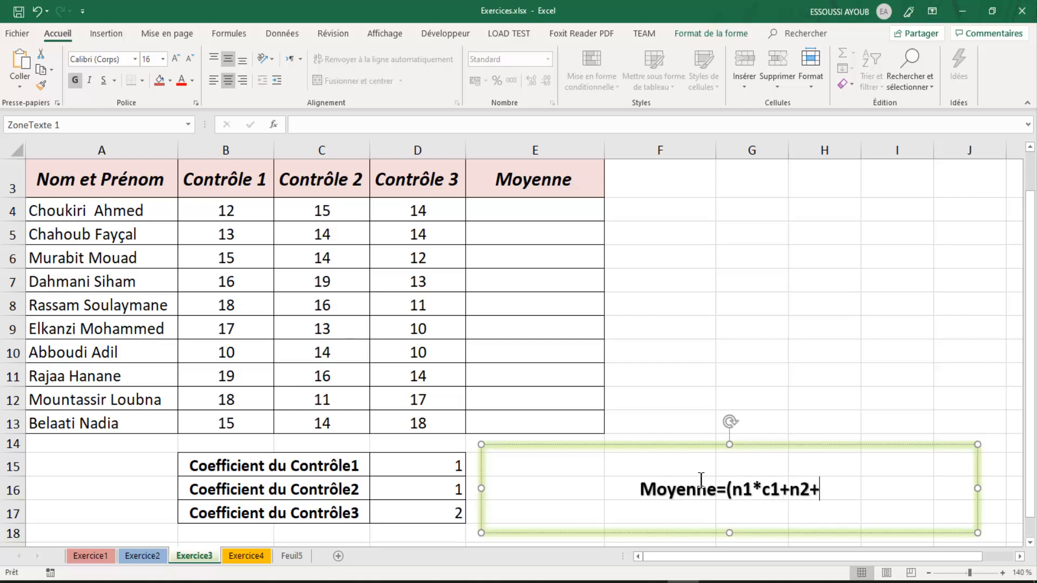
key("BackSpace")
type("*c2+")
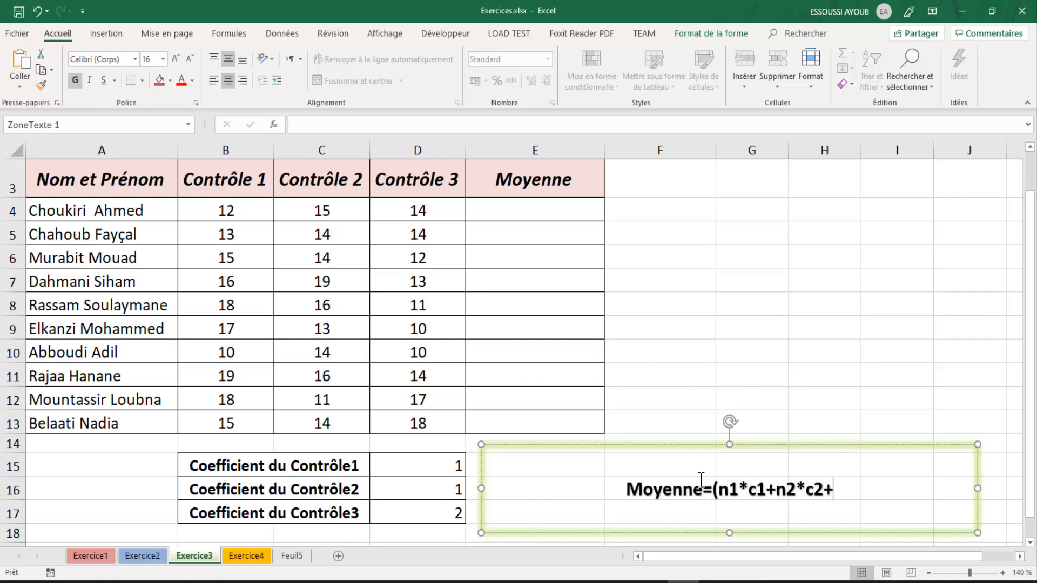
type("n3")
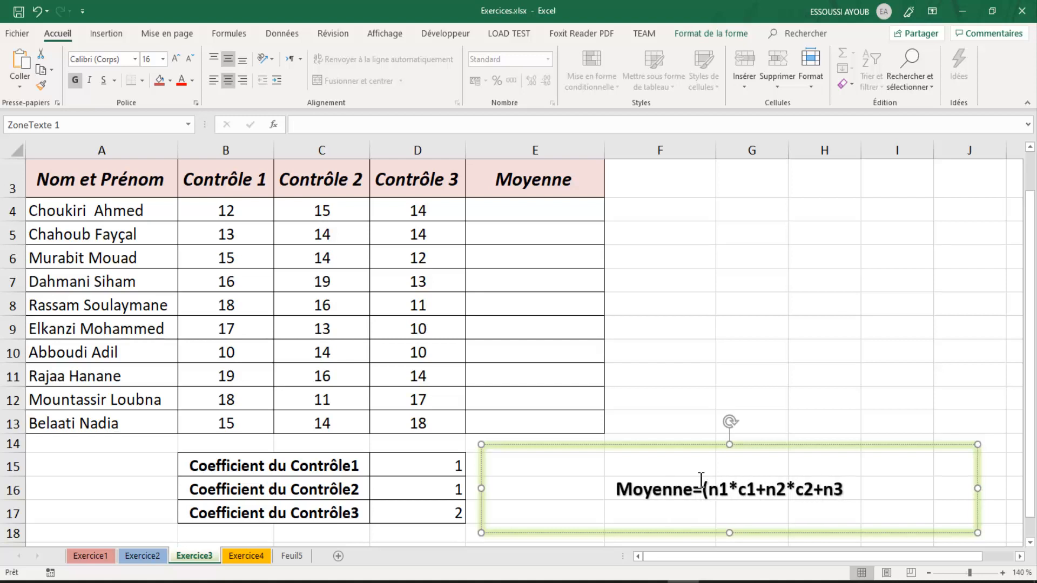
type("*c3)")
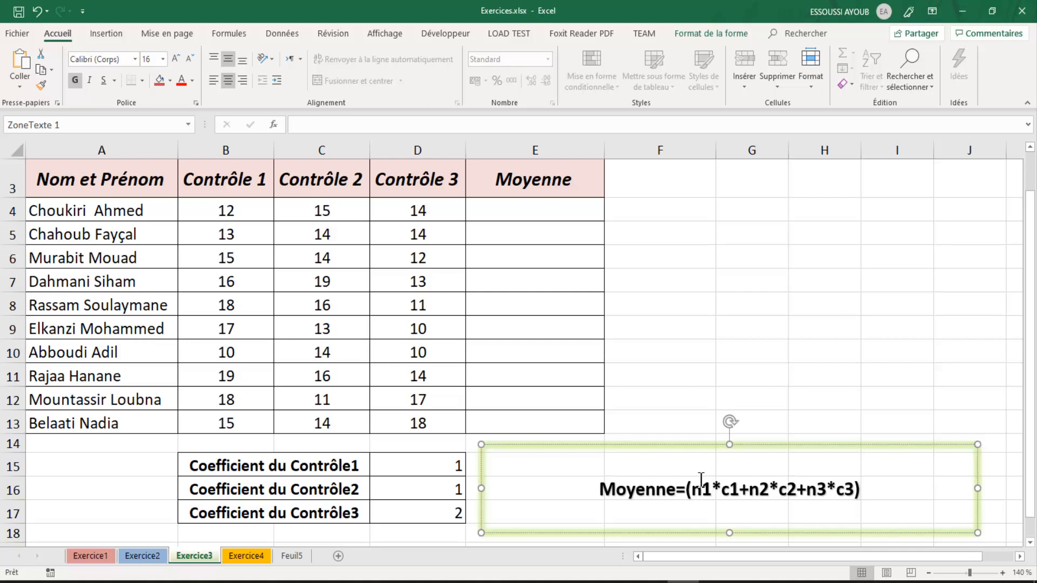
Complete the weighted-average note in the text box by adding the divisor "/(c1+c2+c3)"
type("/")
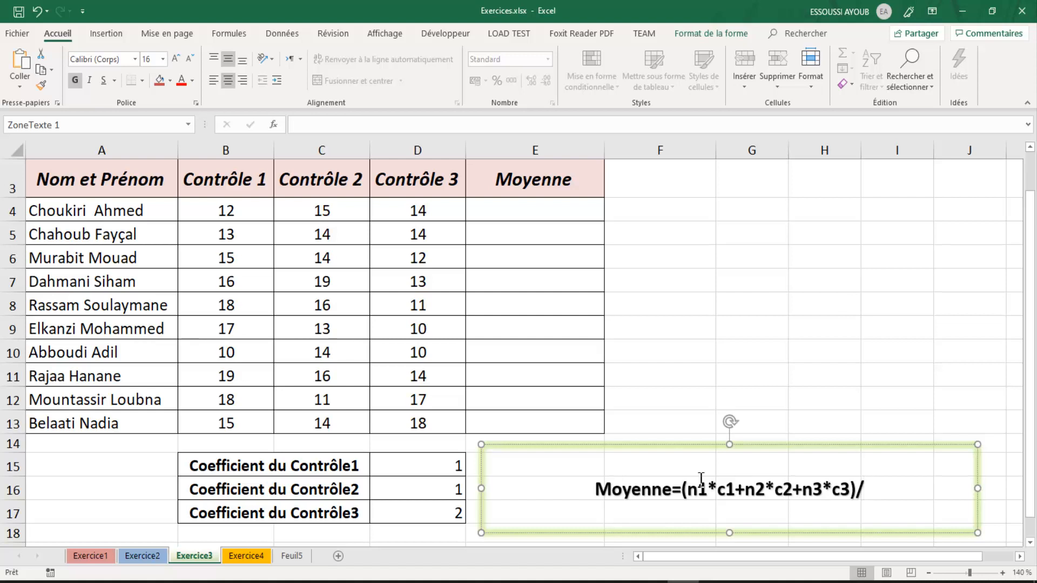
type("(")
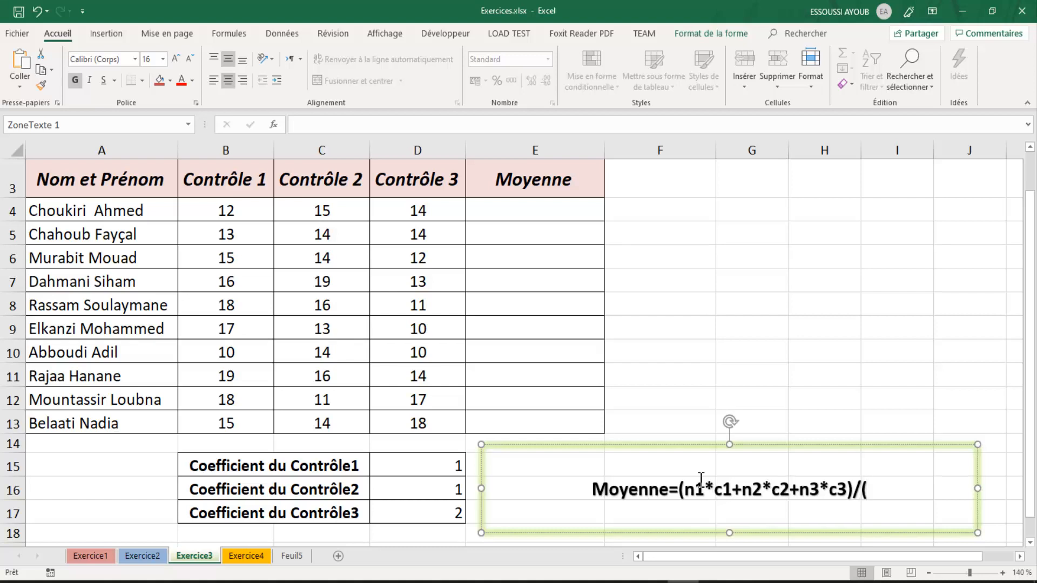
type("c")
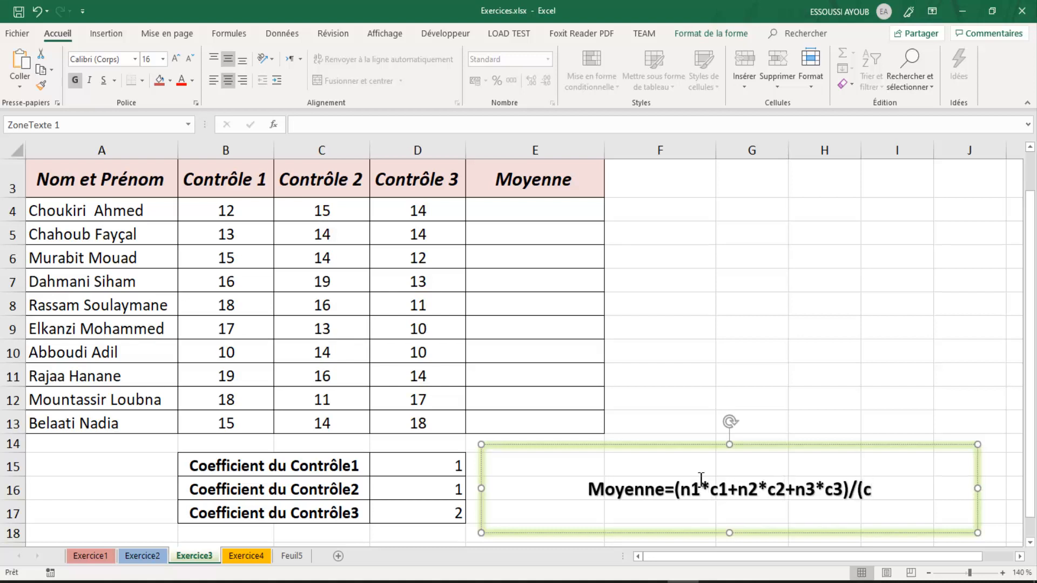
type("1+")
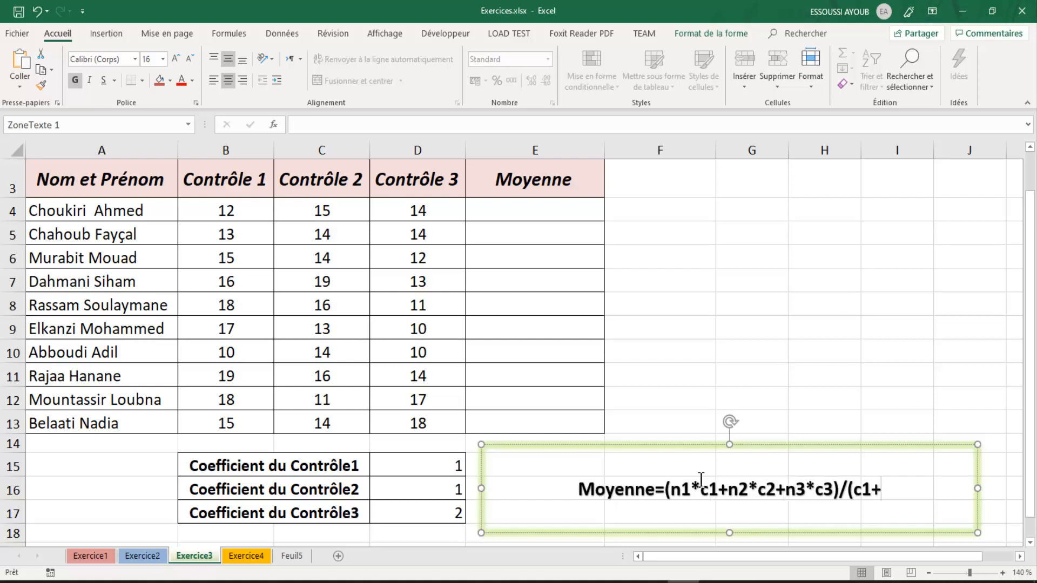
type("c2+c3")
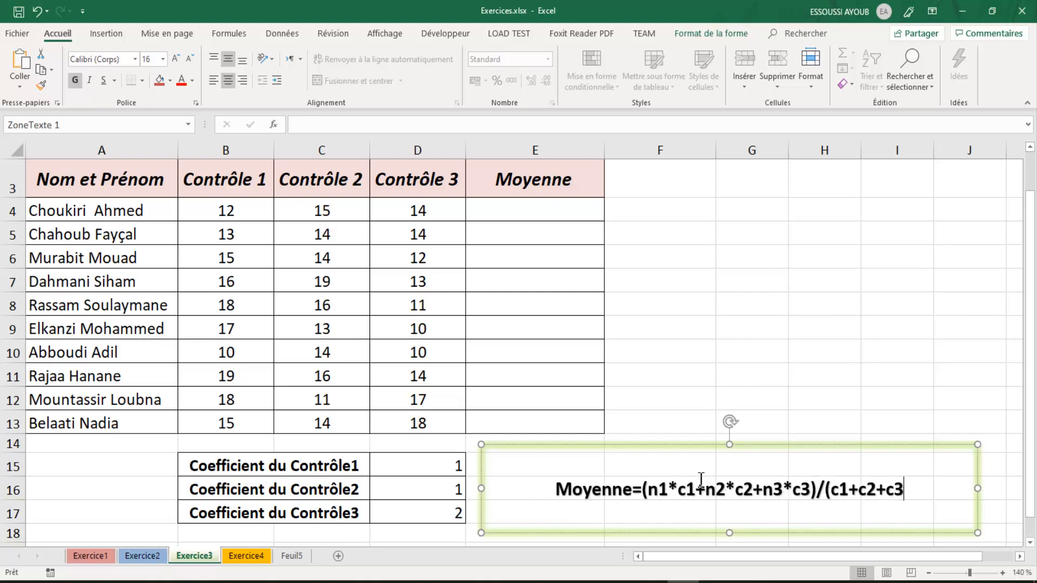
type(")")
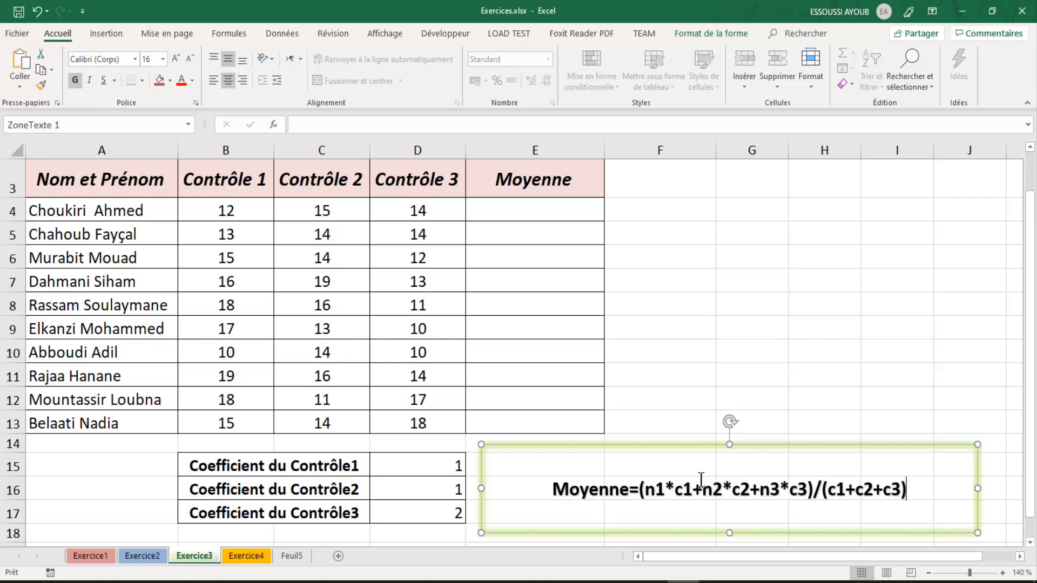
left_click(691, 303)
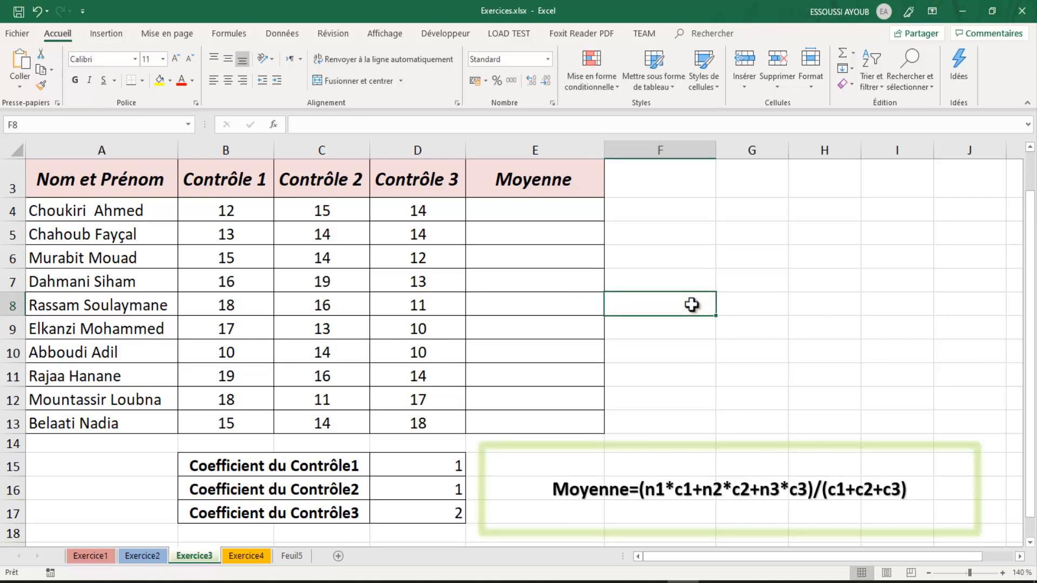
left_click(532, 210)
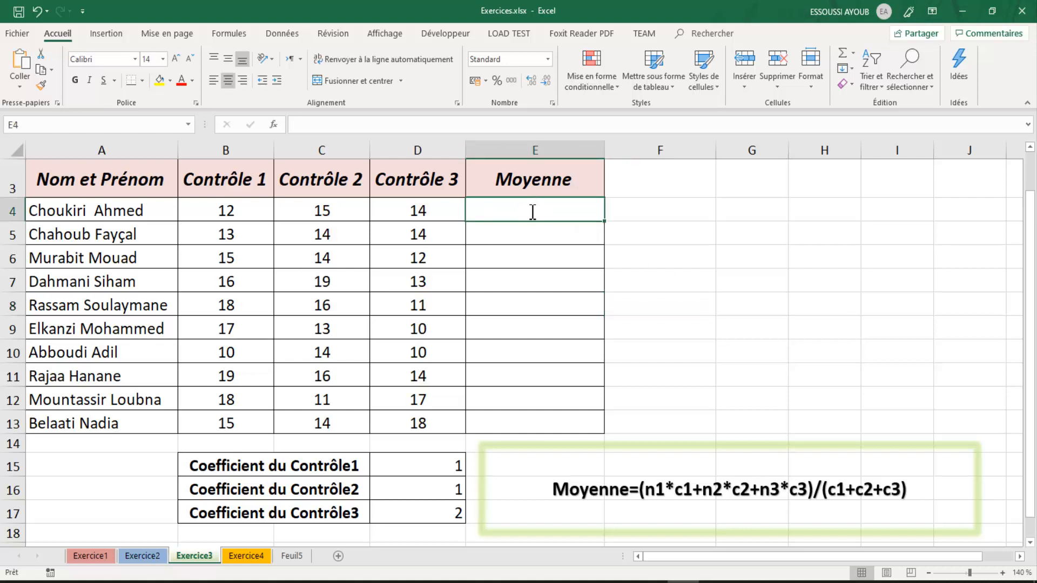
type("=")
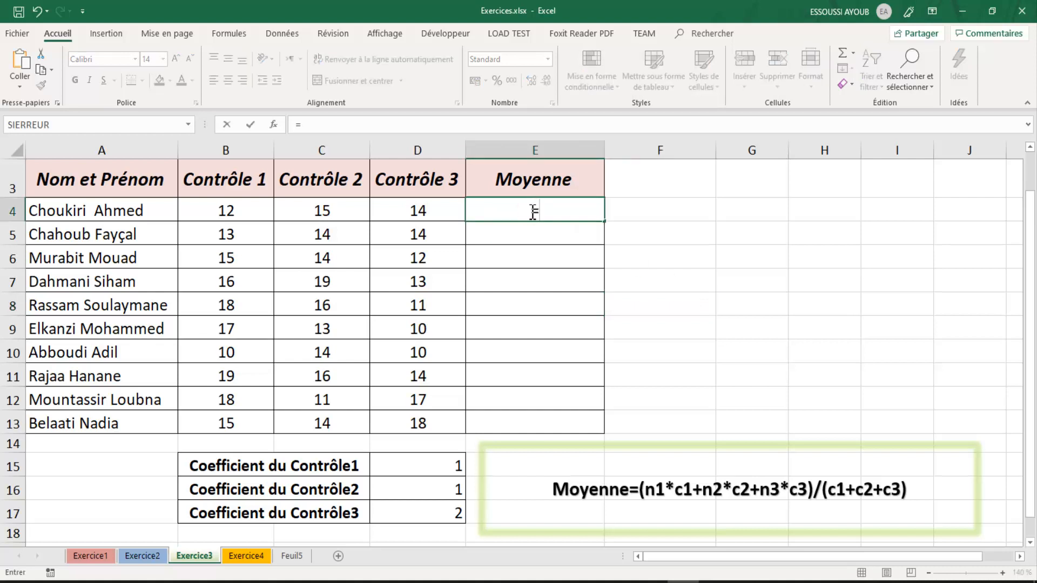
left_click(237, 211)
key("BackSpace")
key("BackSpace")
type("(")
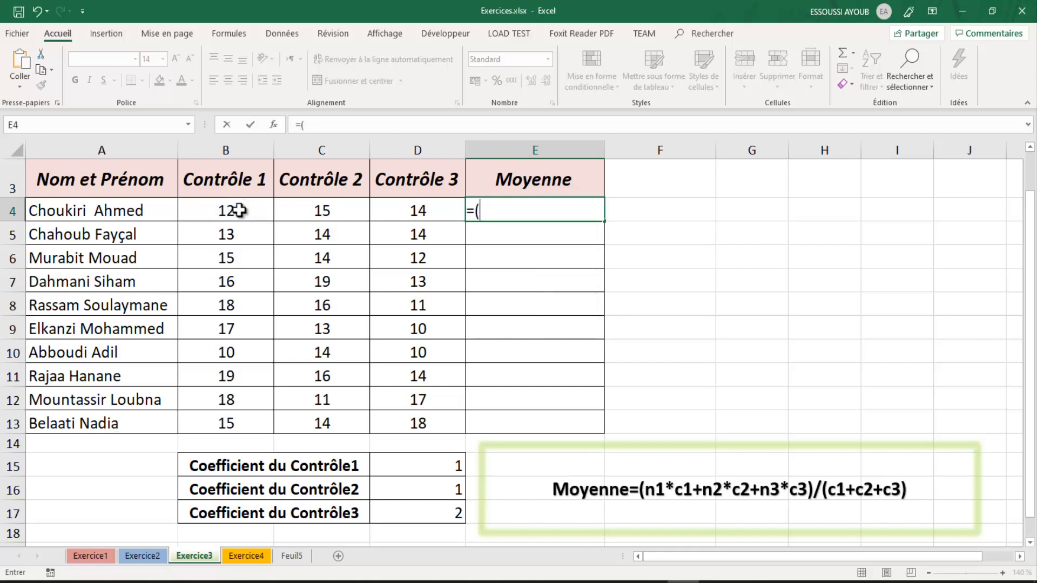
left_click(249, 214)
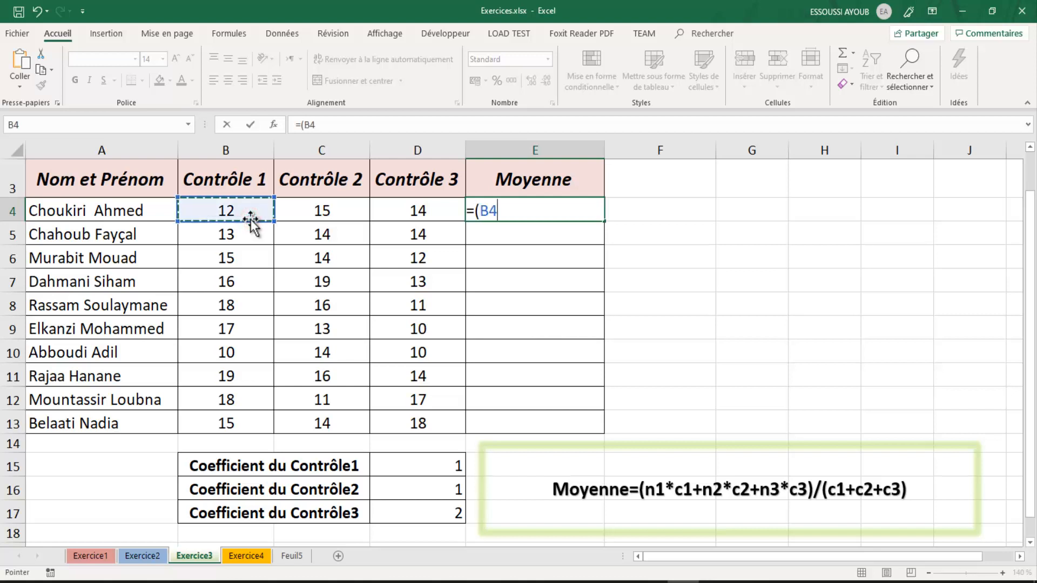
type("*")
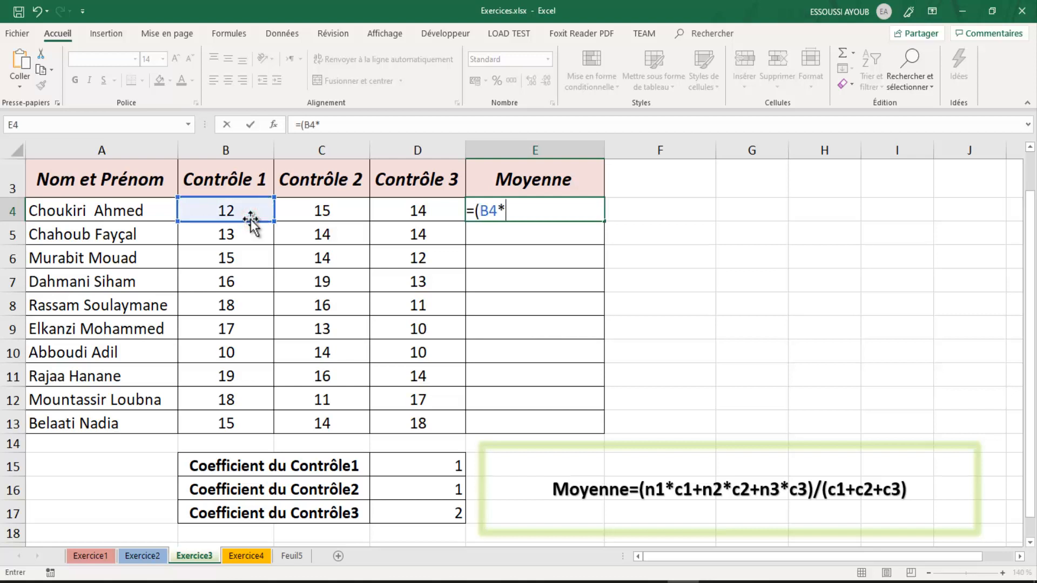
left_click(423, 466)
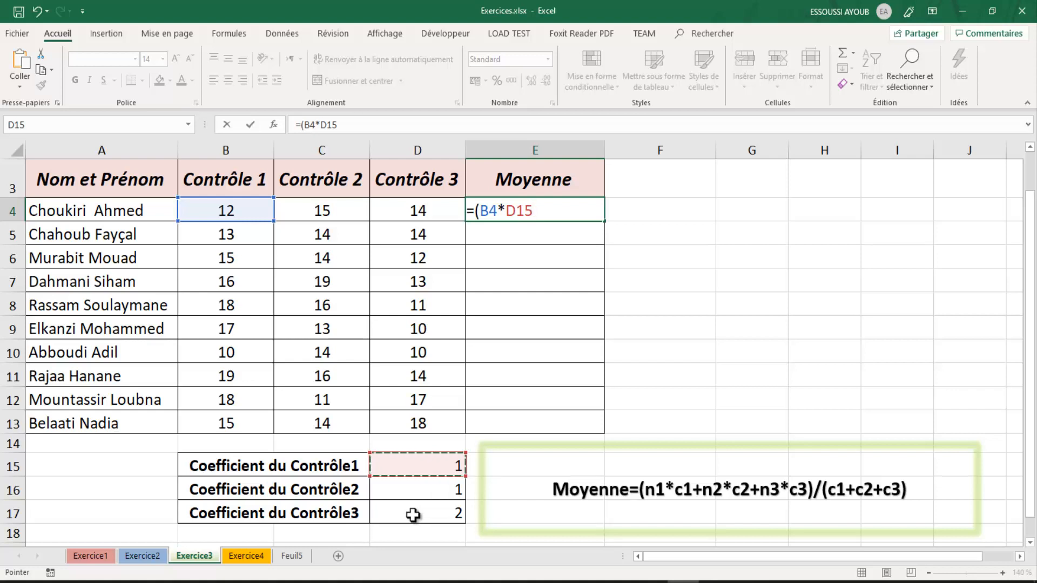
key("F4")
type("+")
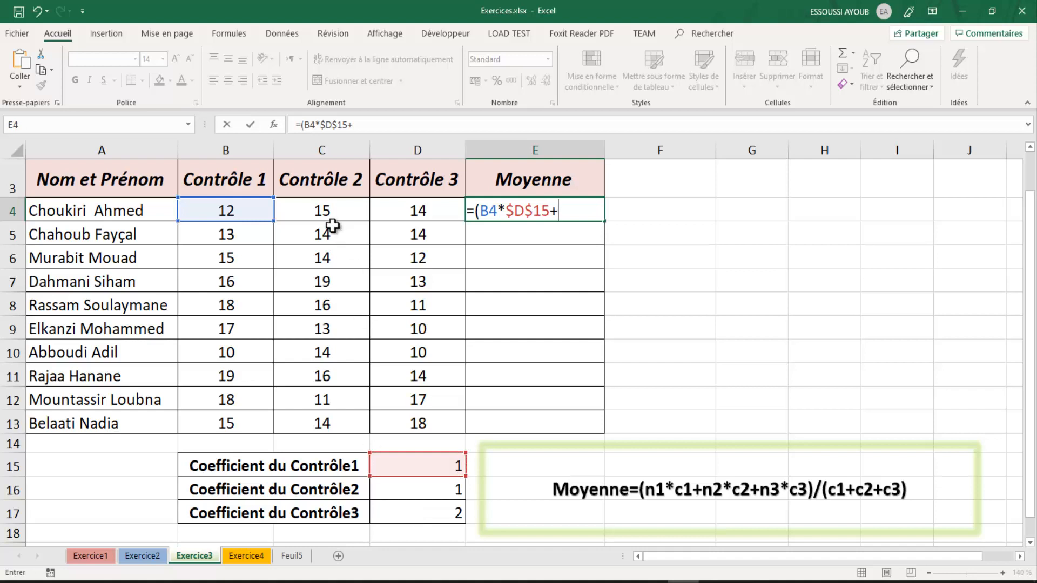
left_click(327, 210)
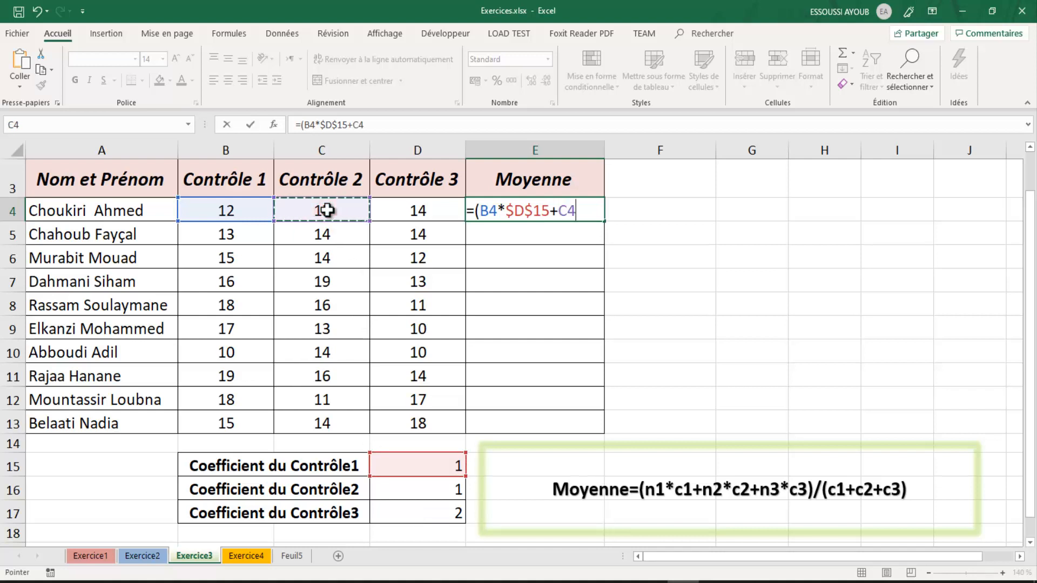
left_click(403, 488)
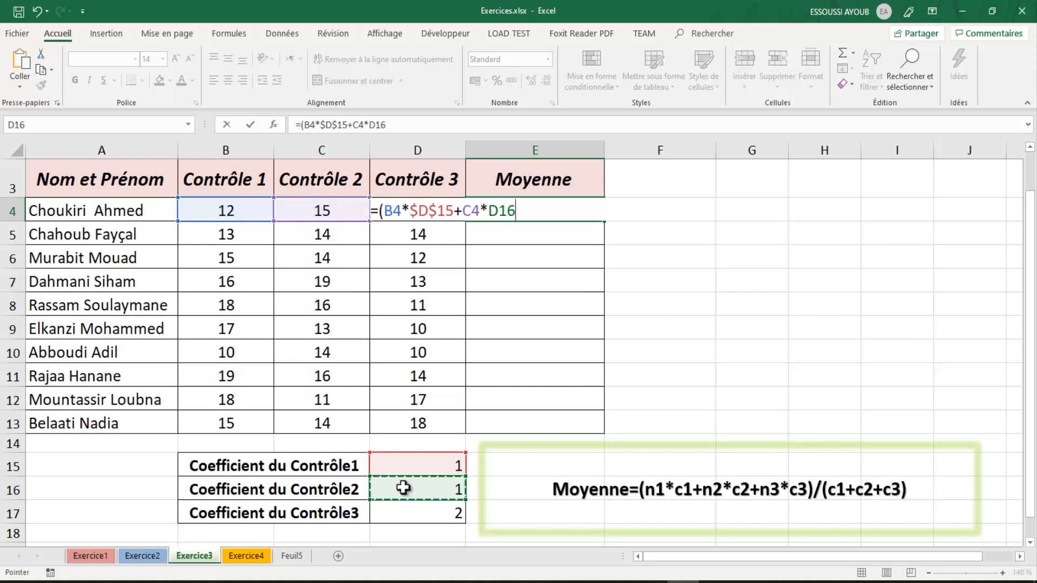
key("F4")
type("+")
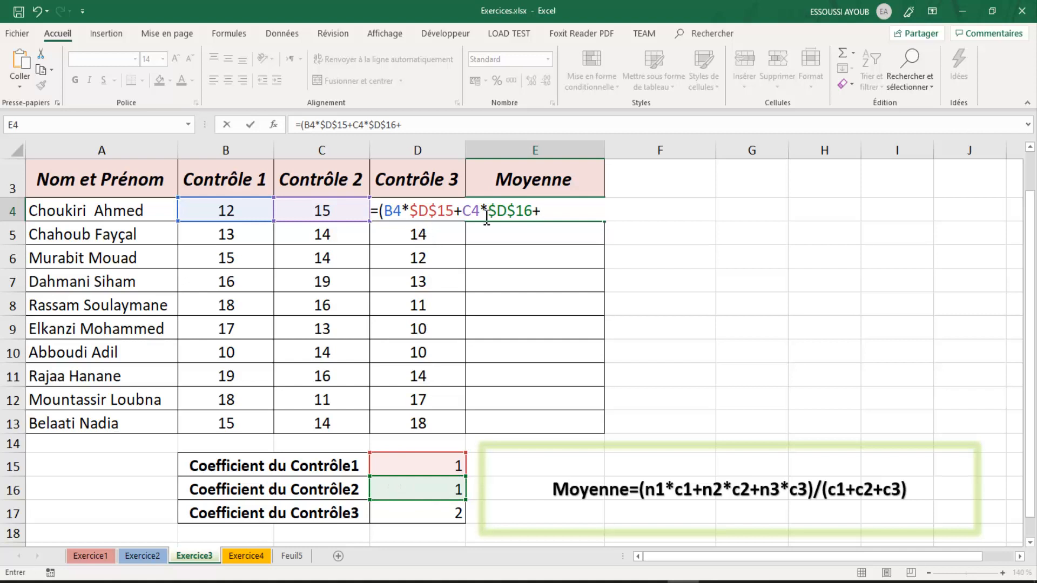
left_click_drag(542, 211, 356, 205)
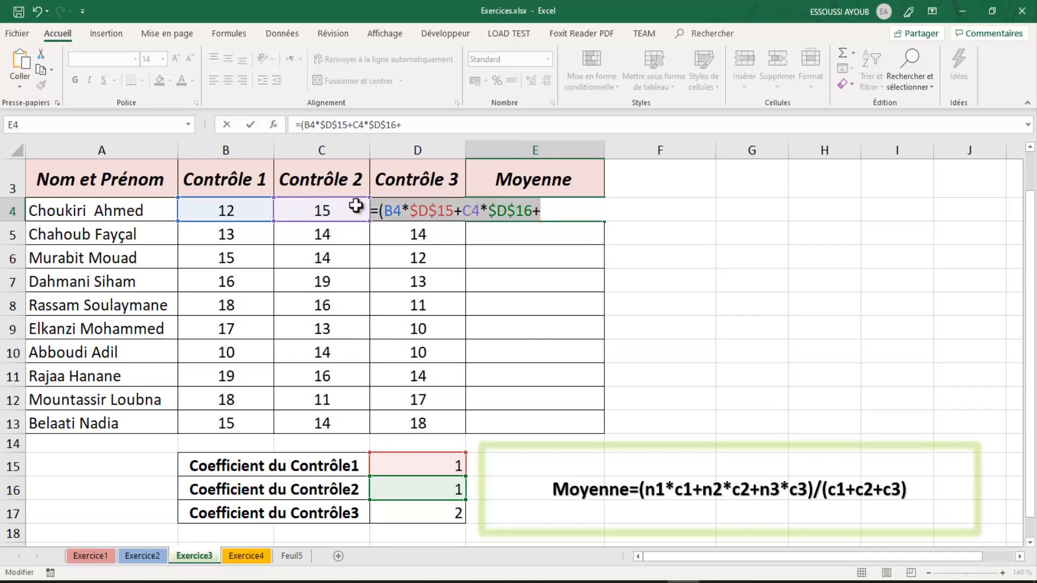
key("BackSpace")
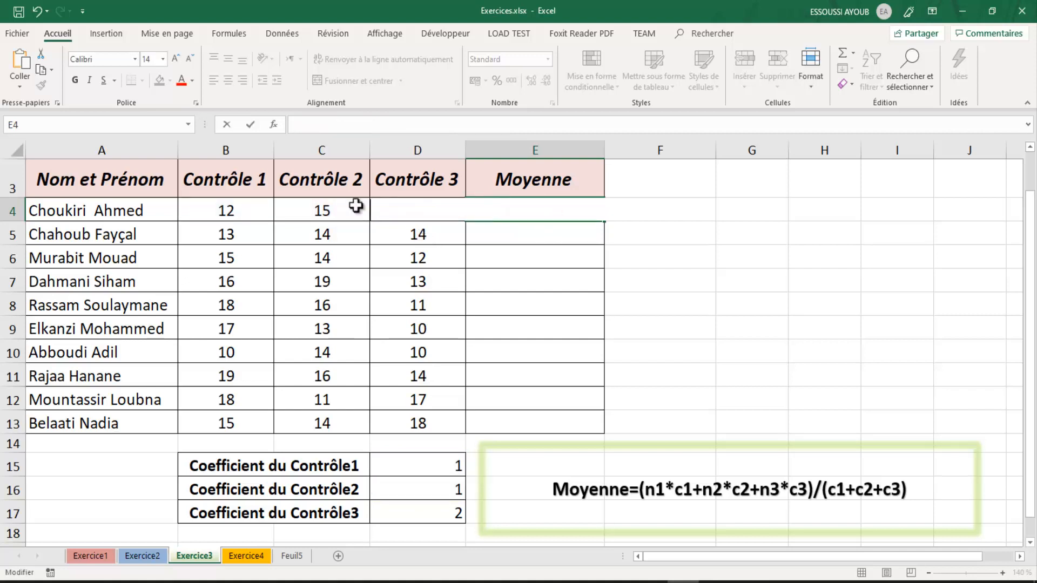
key("Escape")
Widen the Moyenne column to nearly three times its width and shift the text box toward column D so its whole formula shows
left_click(556, 169)
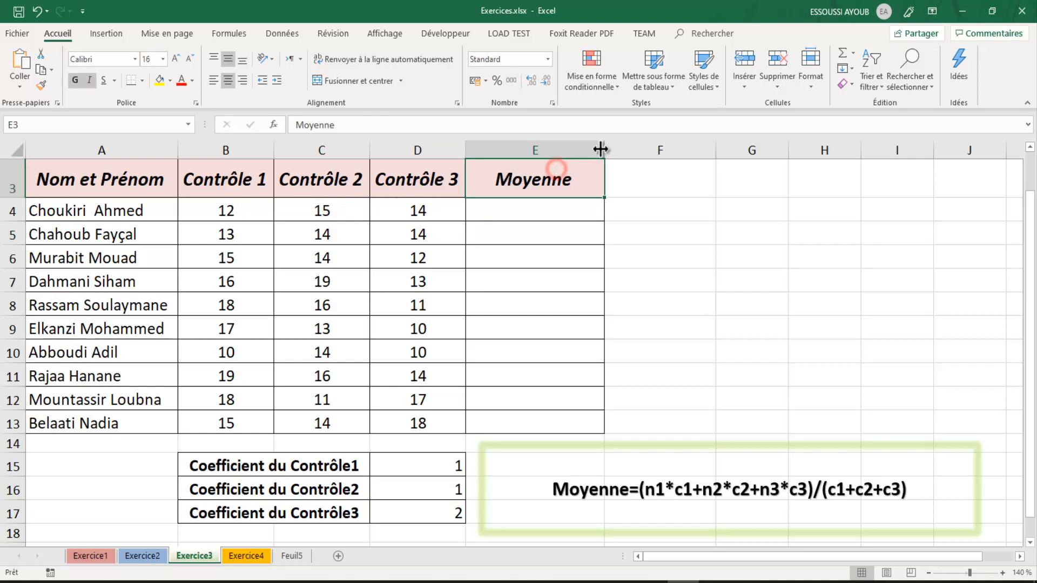
left_click_drag(602, 150, 867, 153)
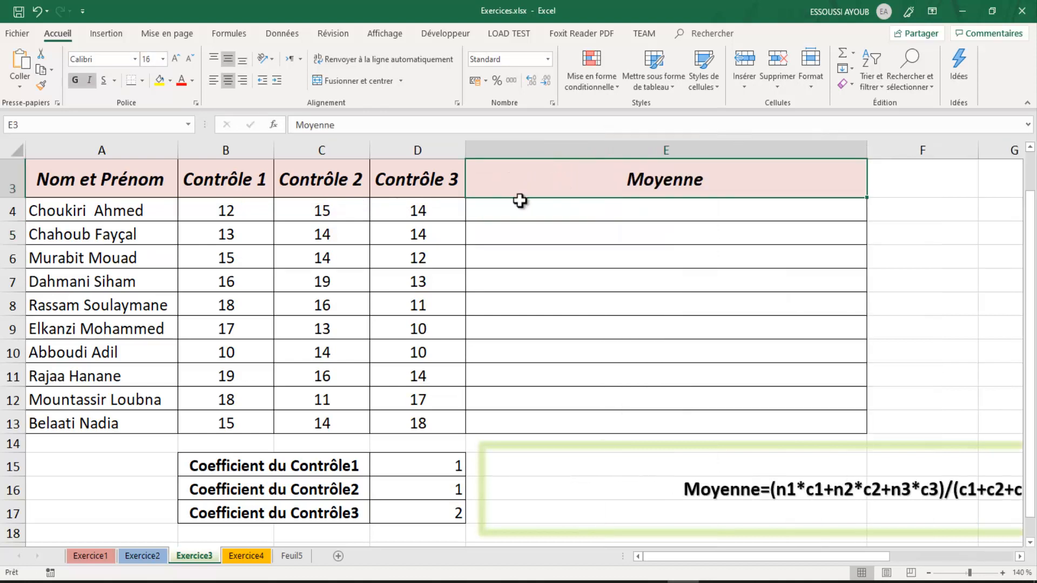
double_click(520, 201)
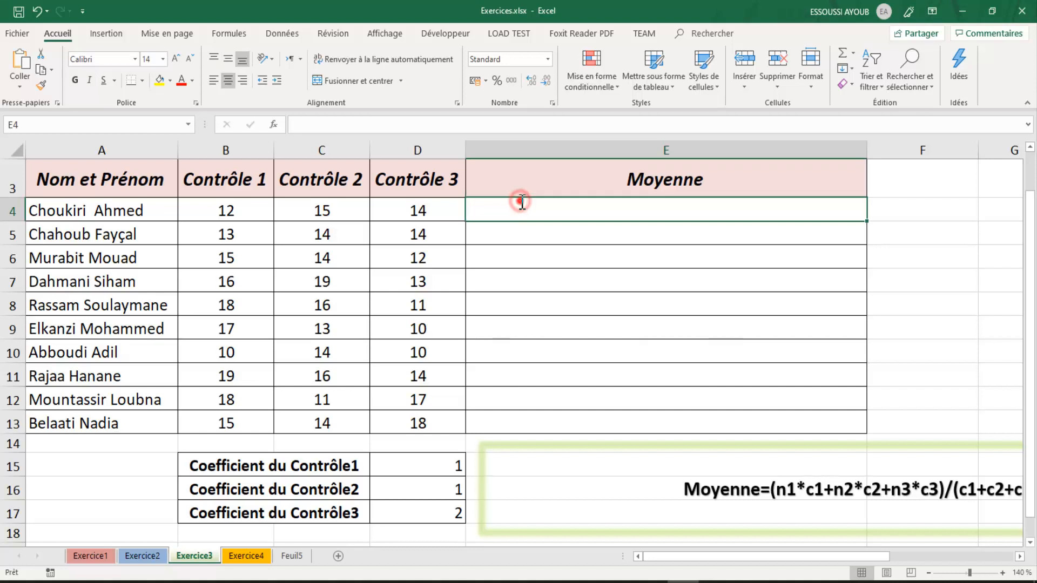
left_click(626, 443)
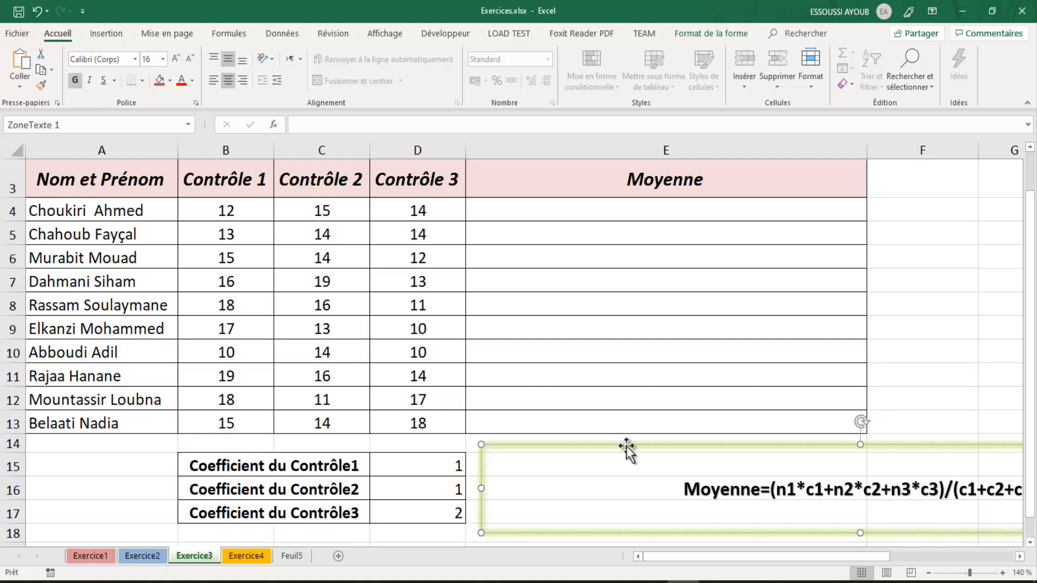
left_click_drag(625, 446, 543, 444)
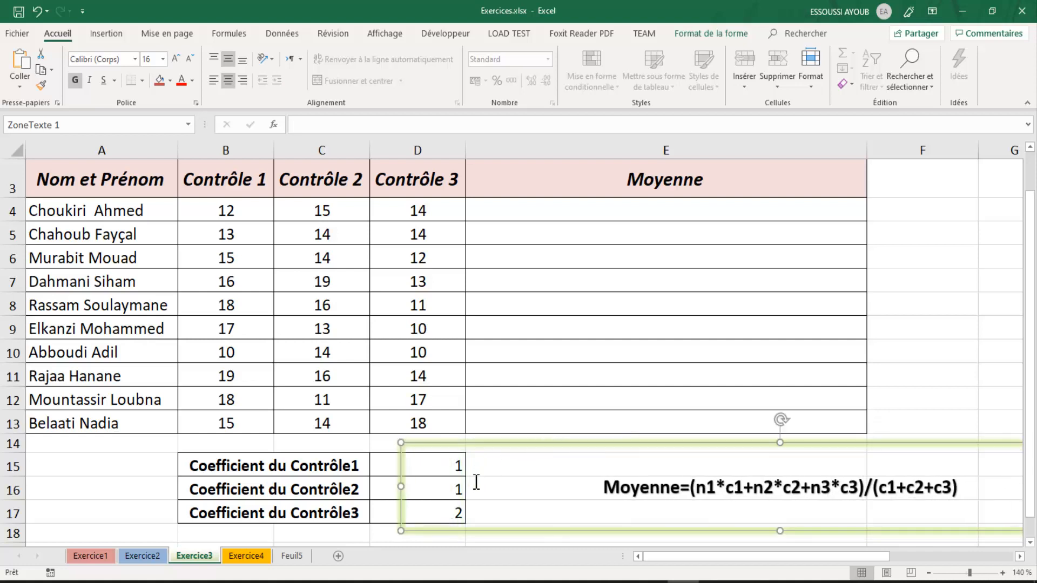
Move the weighted-average text box beside the coefficient table so its border begins at the start of column E
left_click(399, 487)
key("ctrl+z")
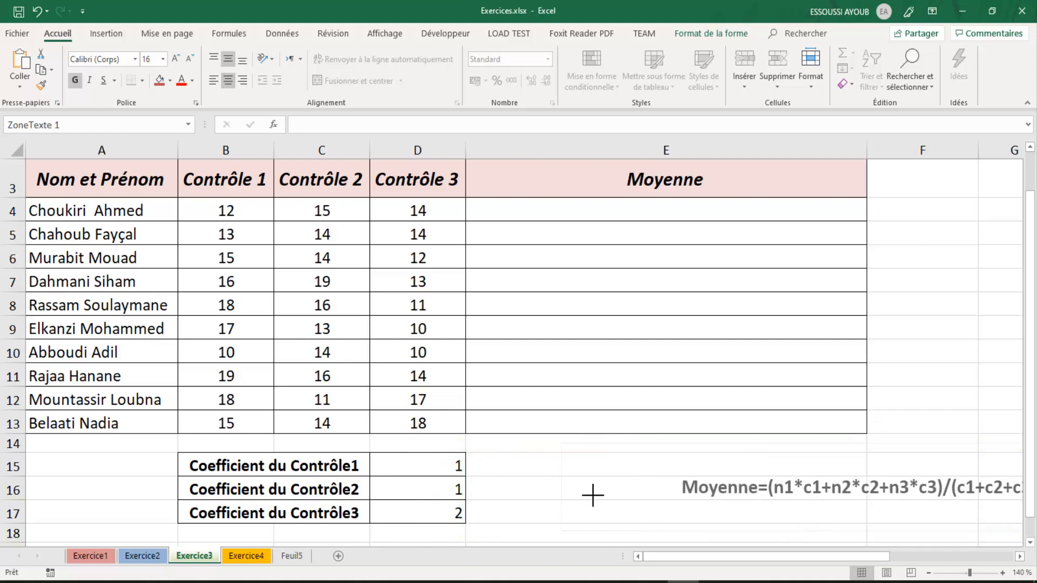
left_click(714, 444)
left_click_drag(713, 444, 585, 447)
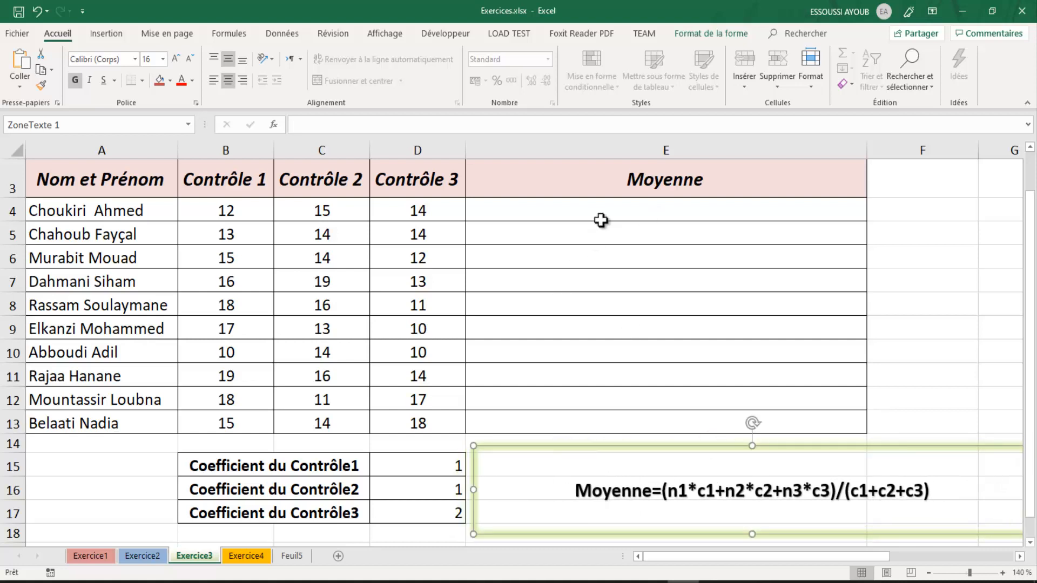
Paste the partial formula into E4 and extend it to =(B4*$D$15+C4*$D$16+D4*$D$17) with absolute coefficient references
left_click(586, 210)
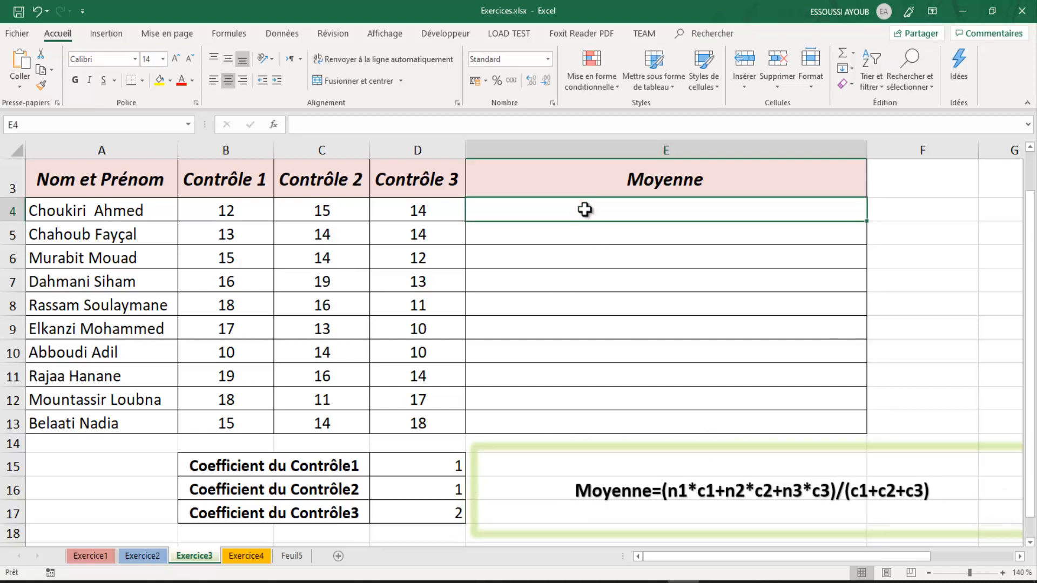
key("ctrl+v")
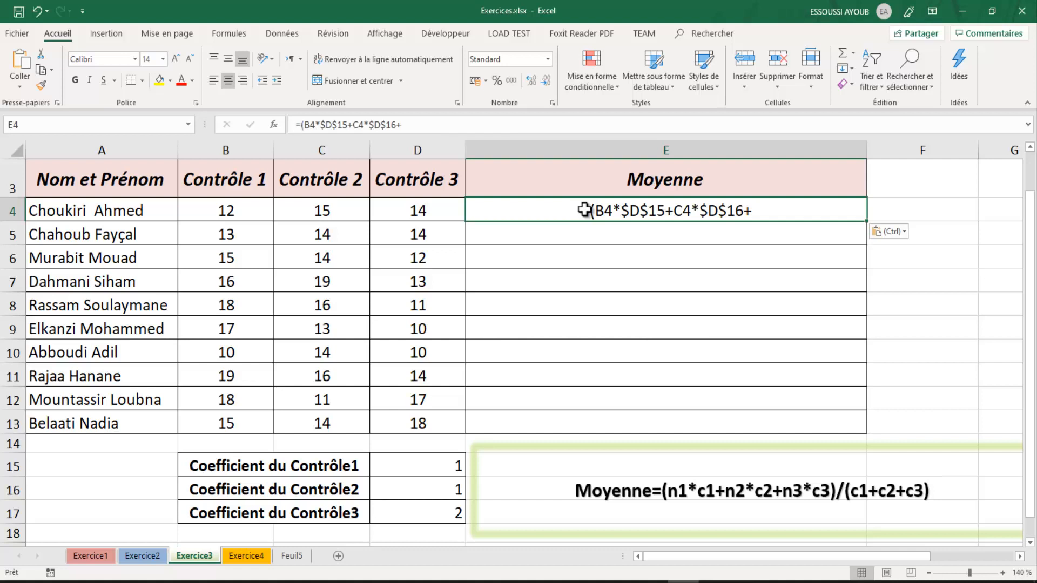
double_click(767, 211)
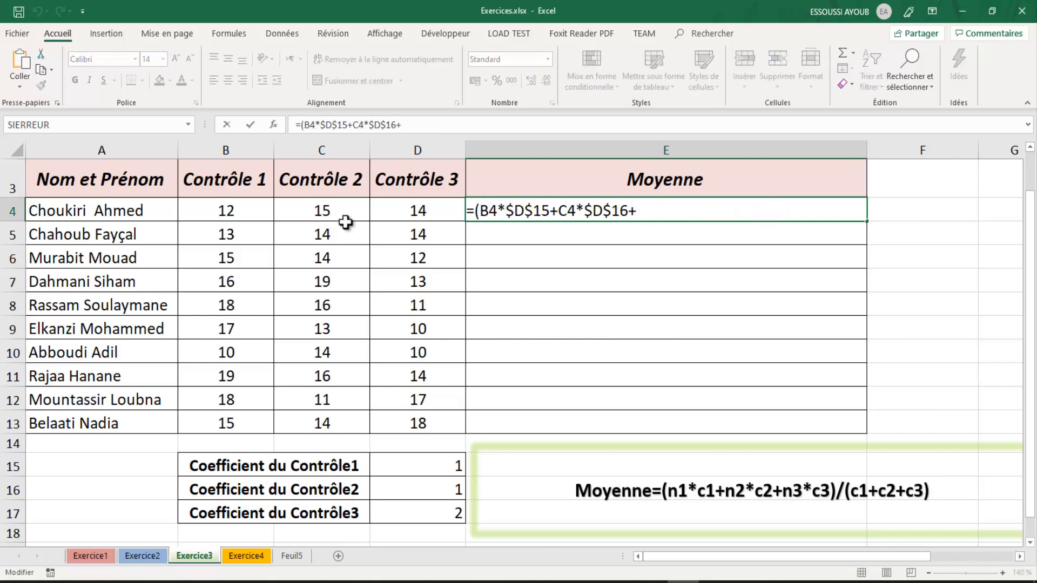
left_click(430, 210)
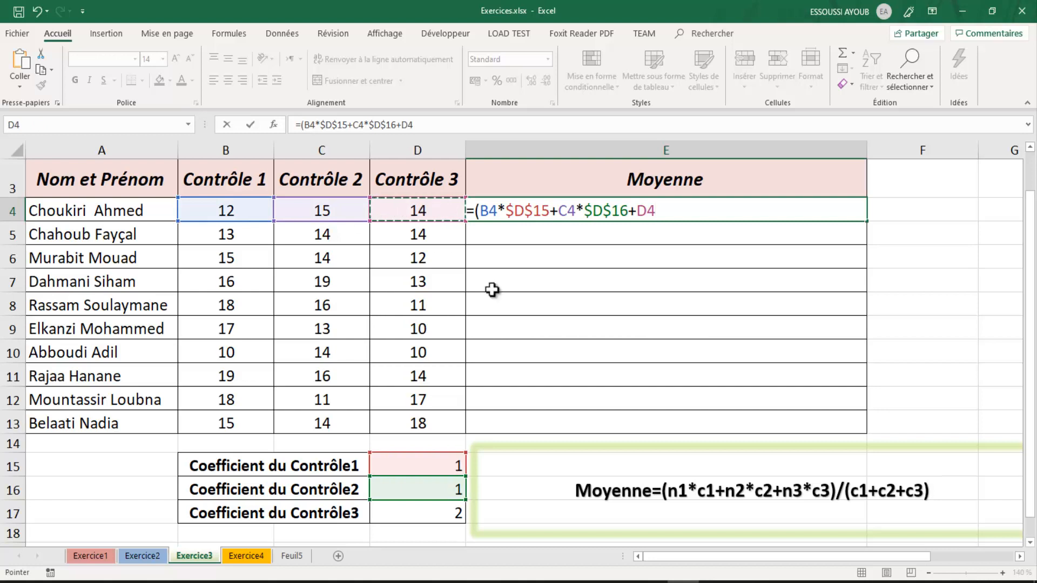
type("*")
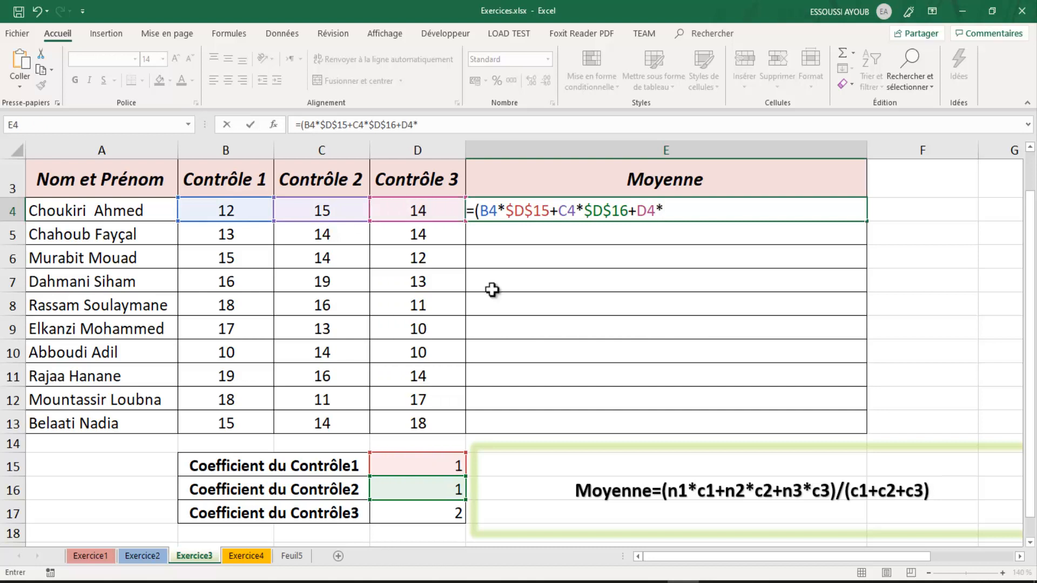
left_click(407, 511)
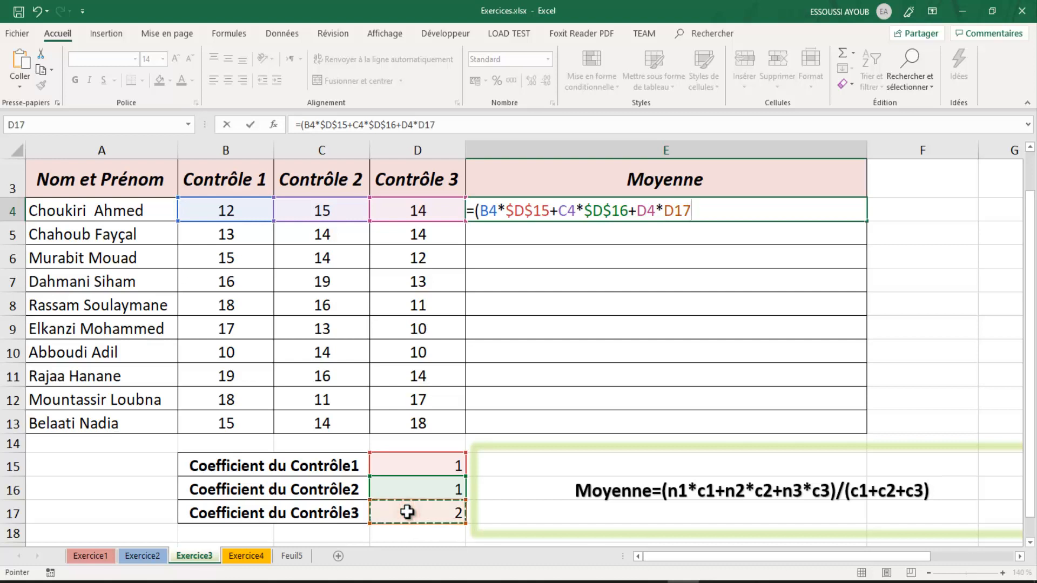
key("F4")
type(")")
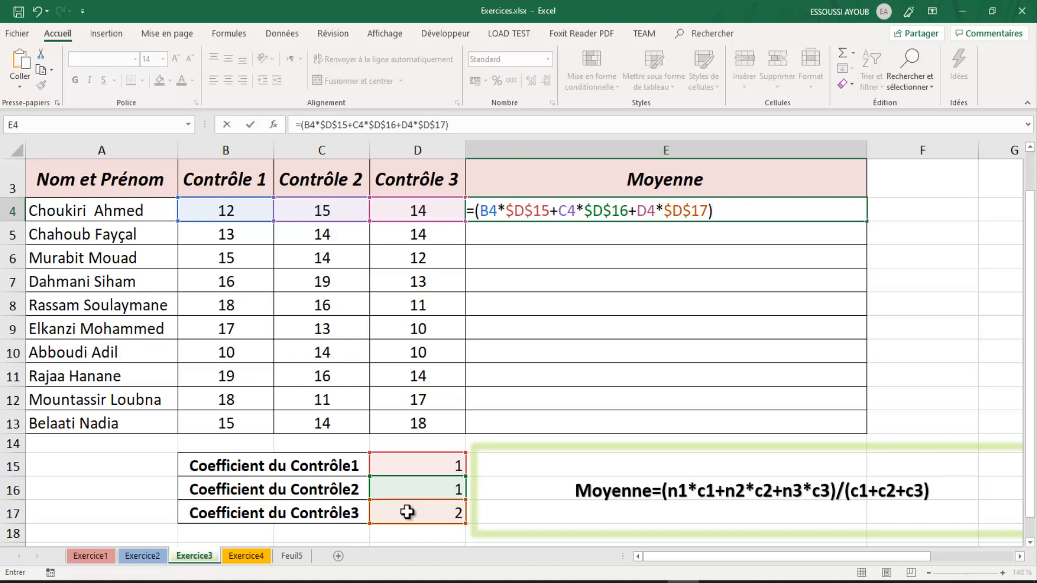
Complete the E4 formula with the divisor /($D$15+$D$16+$D$17) and enter it
type("/(")
left_click(426, 457)
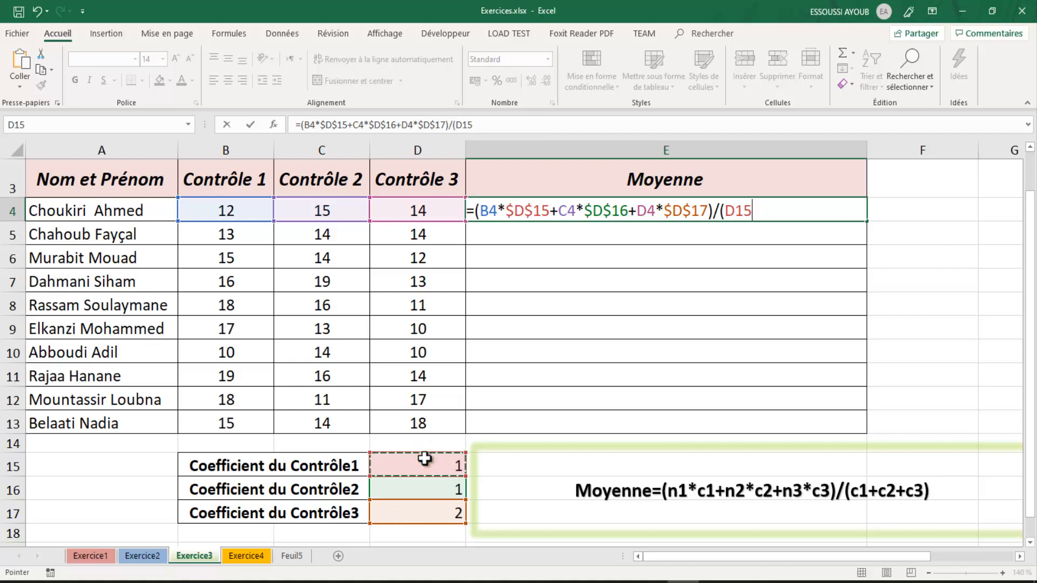
key("F4")
type("+")
left_click(423, 484)
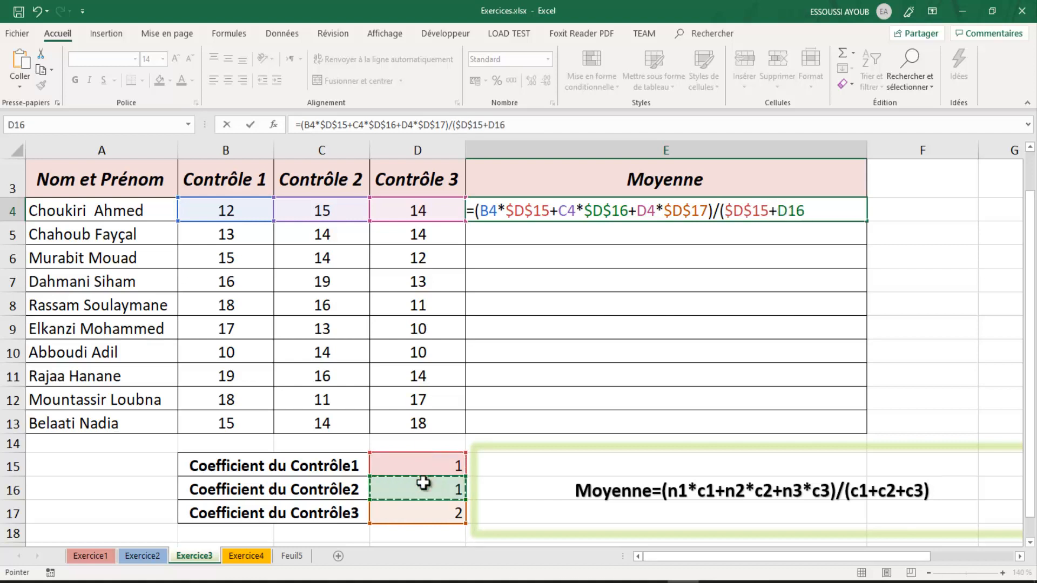
key("F4")
type("+")
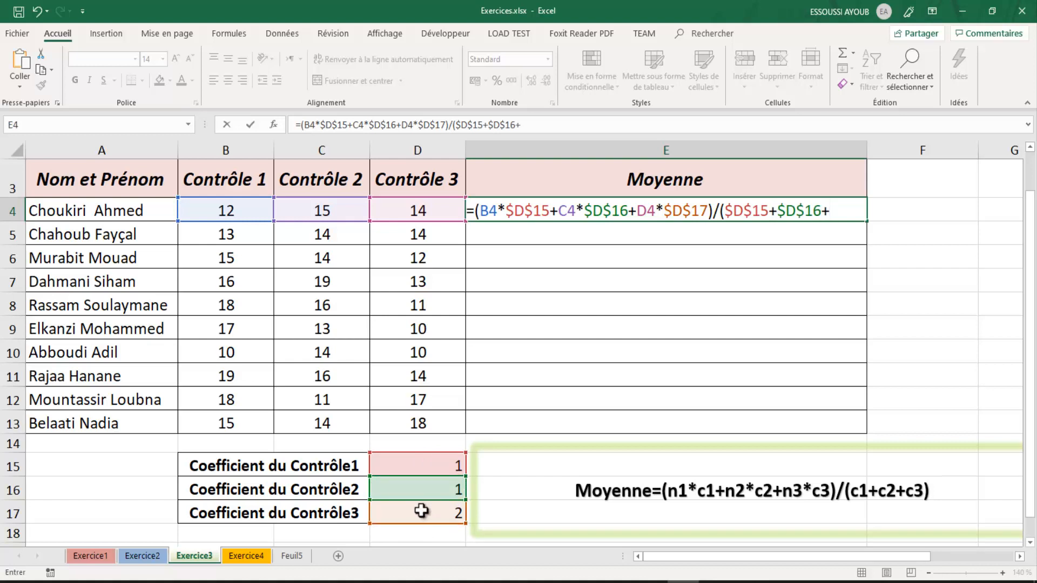
left_click(421, 510)
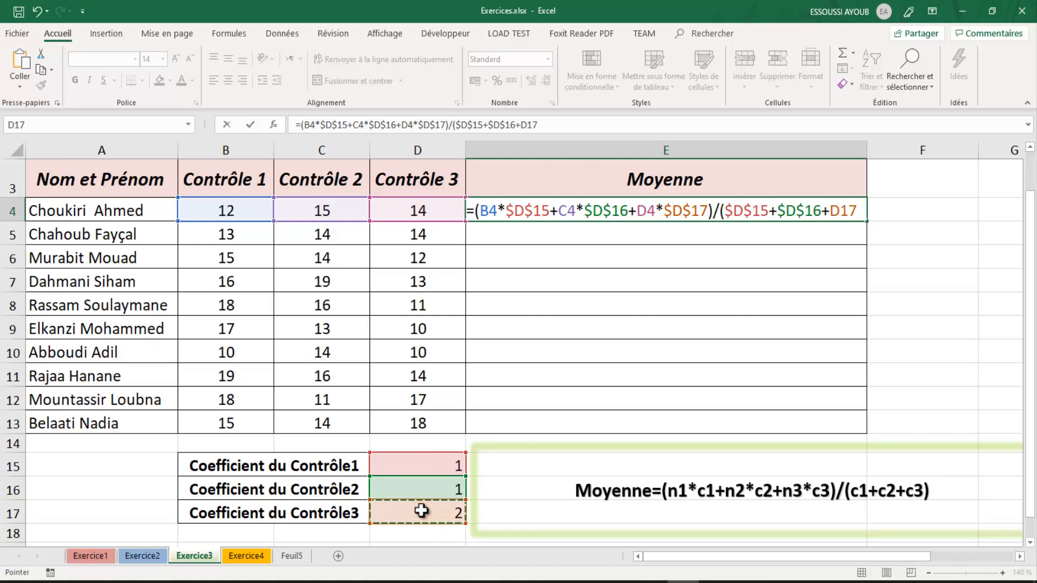
key("F4")
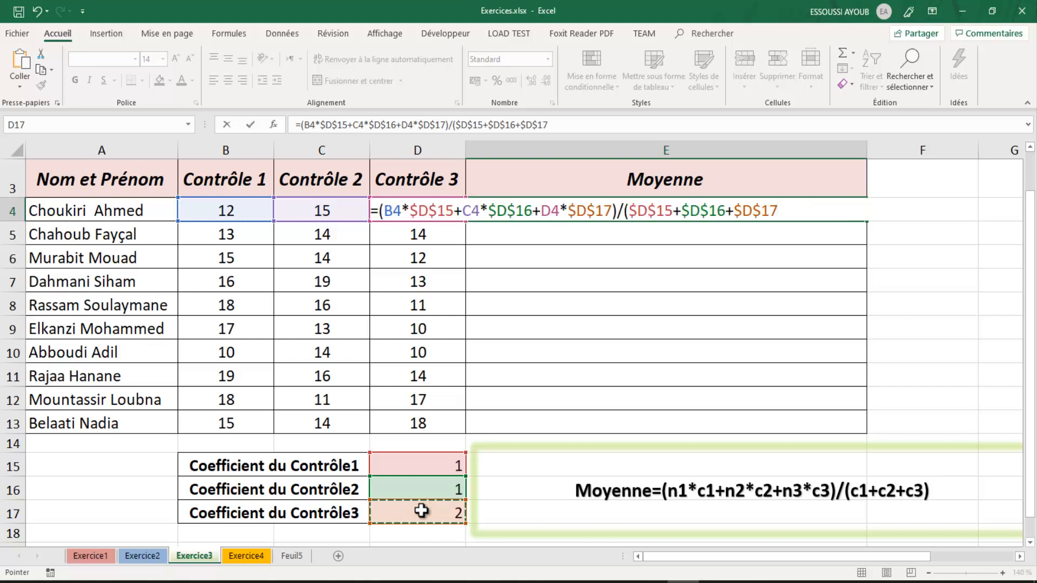
type(")")
key("Return")
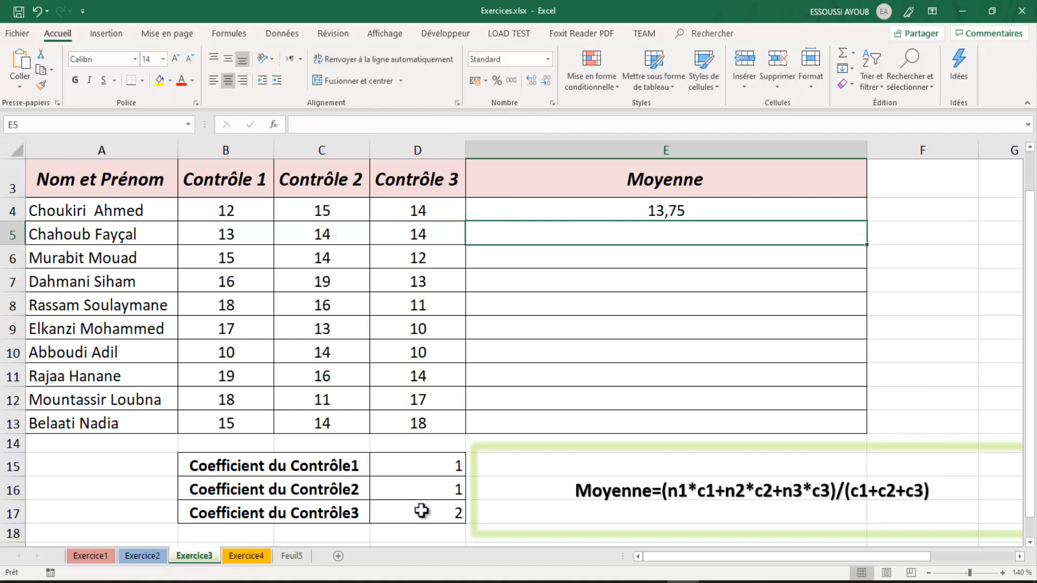
Autofit the Moyenne column and fill the E4 formula down to E13
left_click_drag(867, 146, 867, 146)
double_click(868, 146)
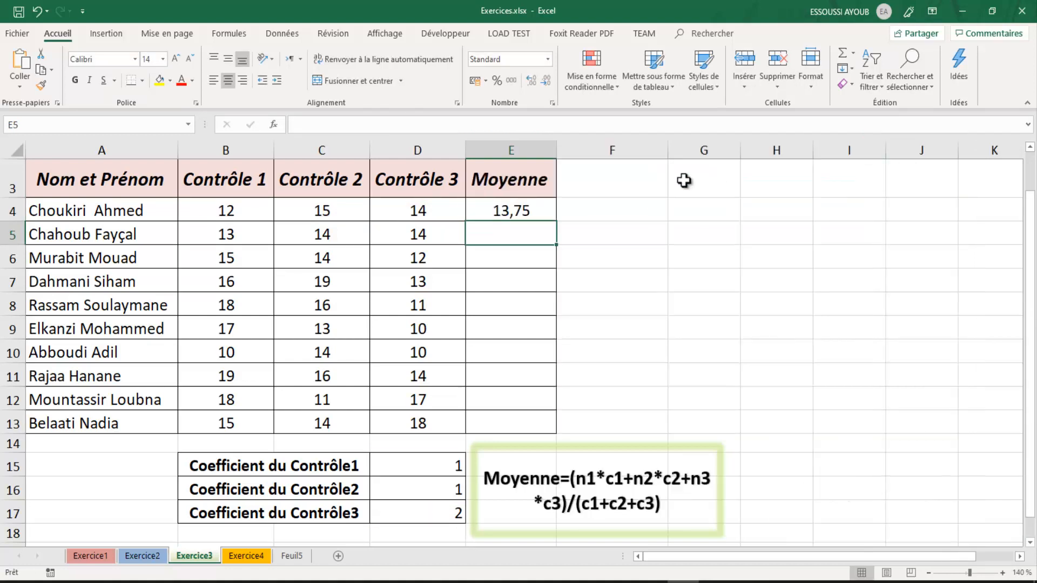
left_click(539, 216)
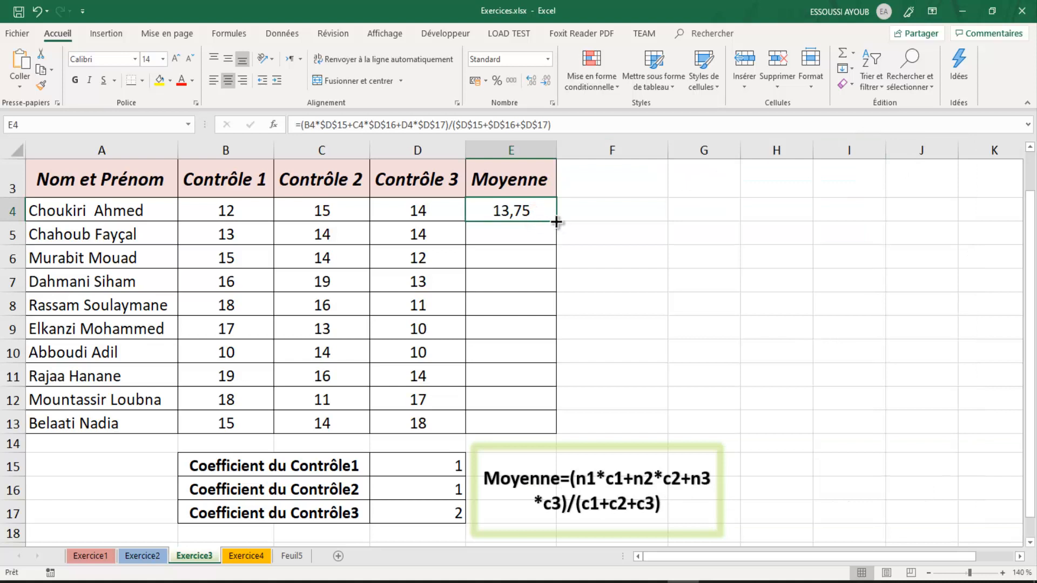
left_click_drag(556, 221, 537, 423)
Widen the weighted-average text box to about column K so its formula fits on one line
left_click(670, 492)
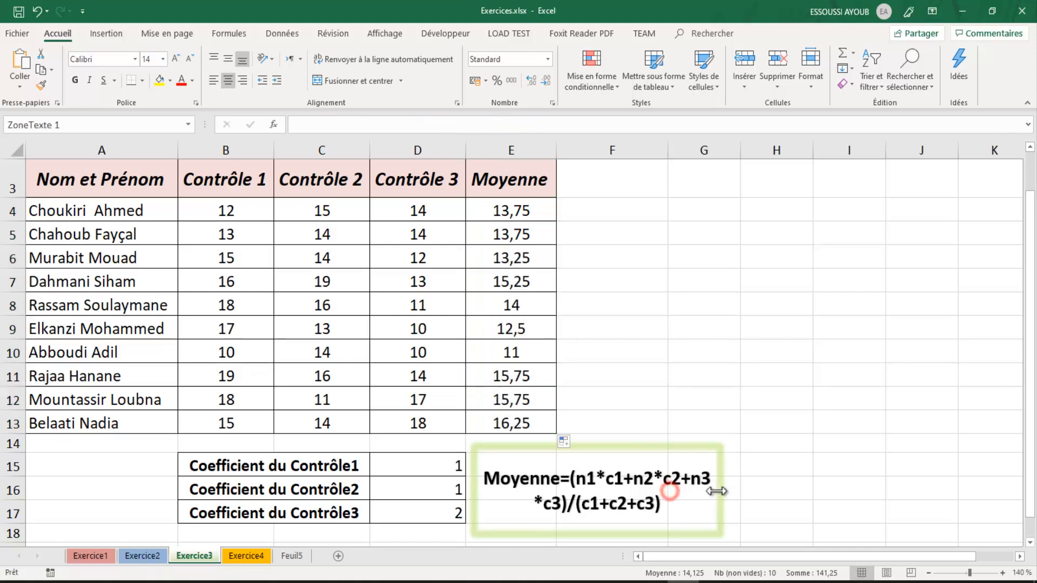
left_click_drag(716, 491, 959, 470)
left_click(830, 358)
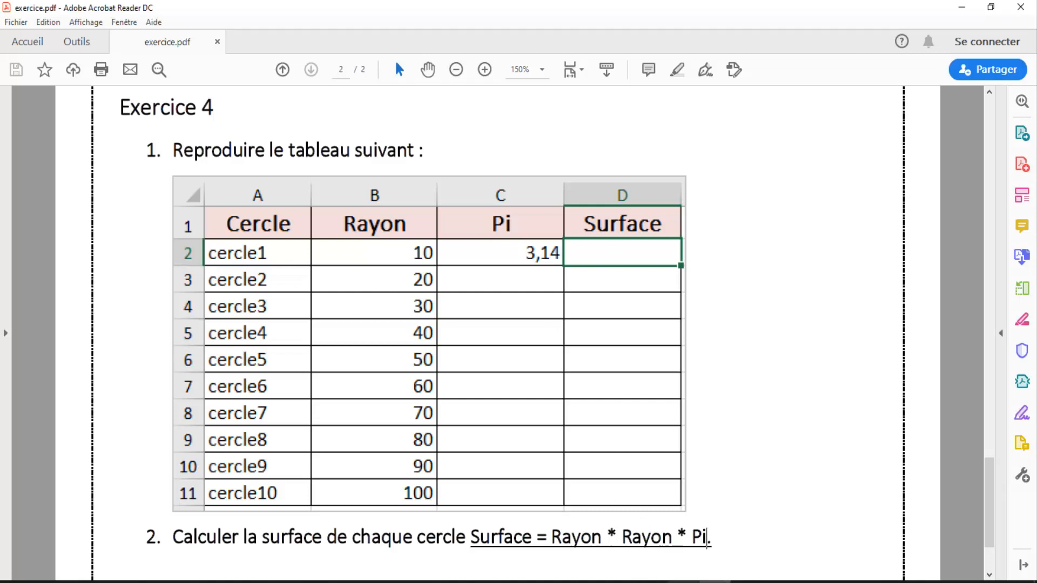
Switch to the Exercices.xlsx workbook in Excel and enter the headers Cercle, Rayon, Pi and Surface in A1:D1 of the Exercice4 sheet
key("alt+Tab")
left_click(65, 171)
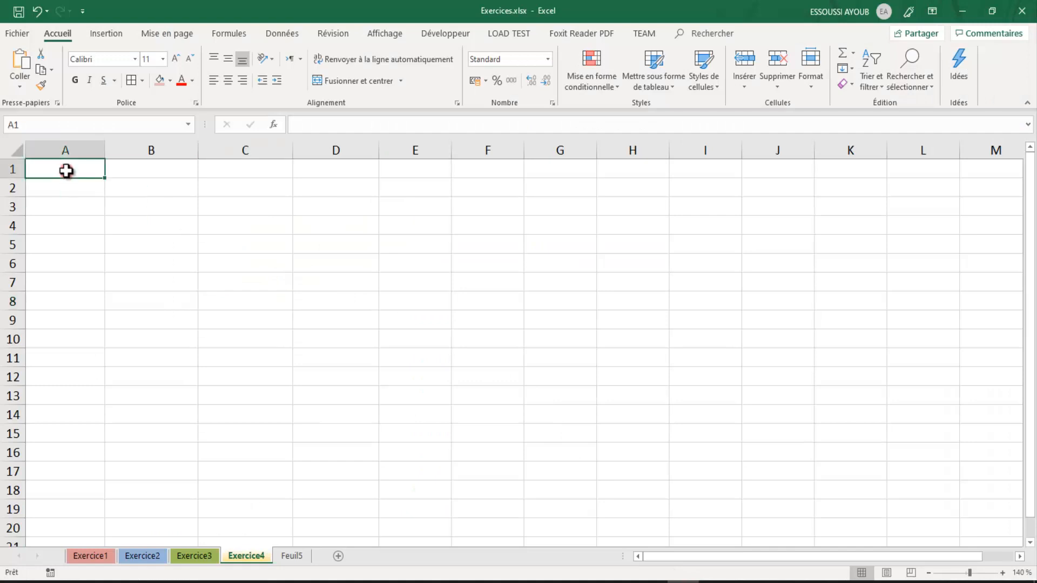
type("Cercle")
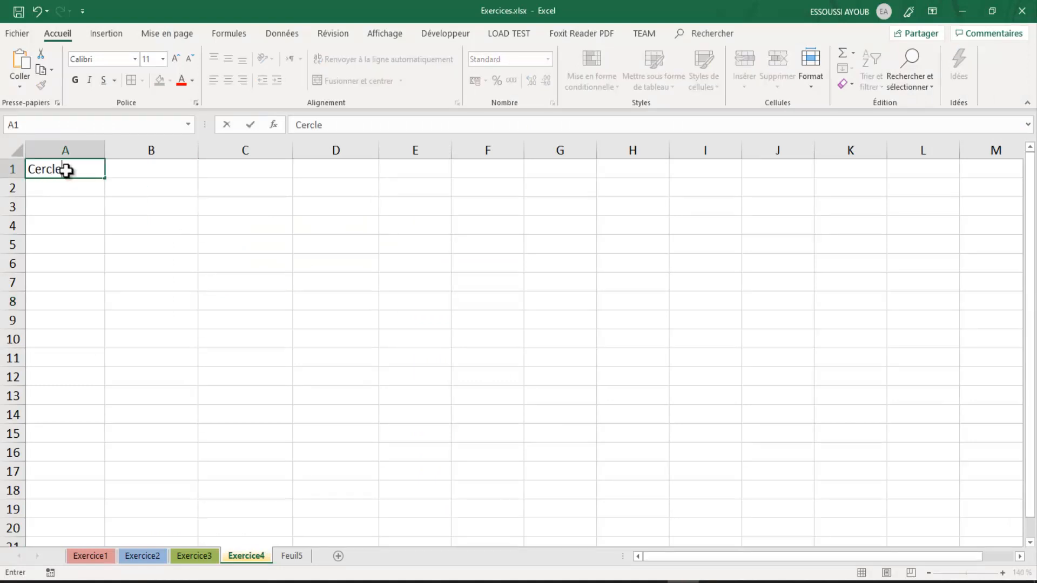
key("Tab")
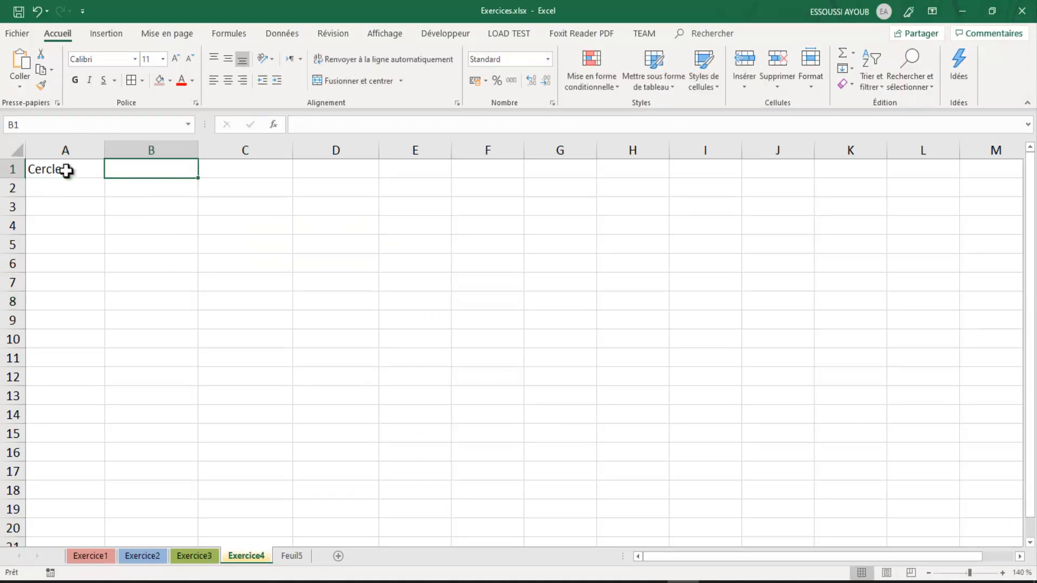
type("Rayon")
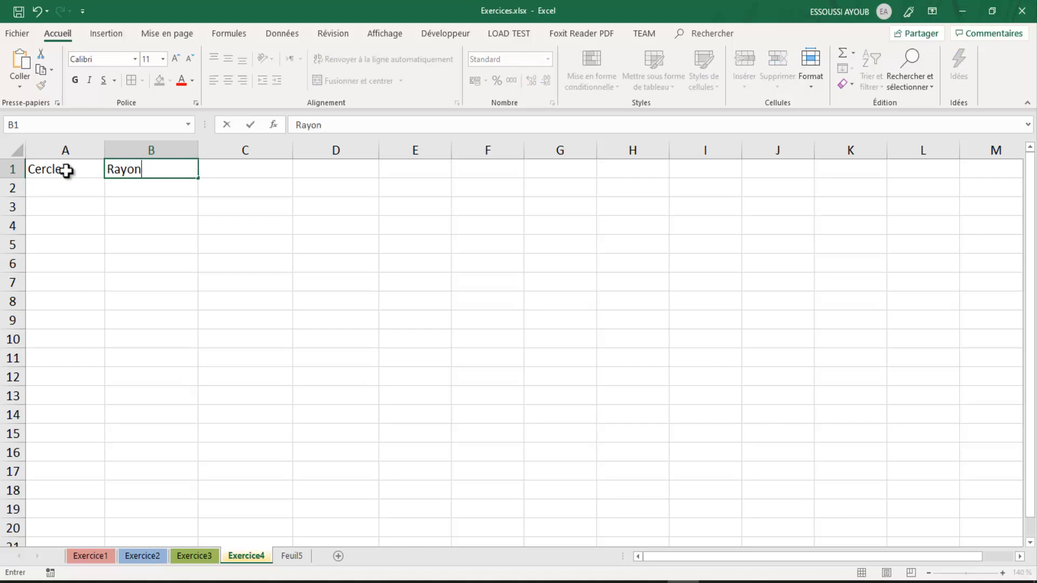
key("Tab")
type("P")
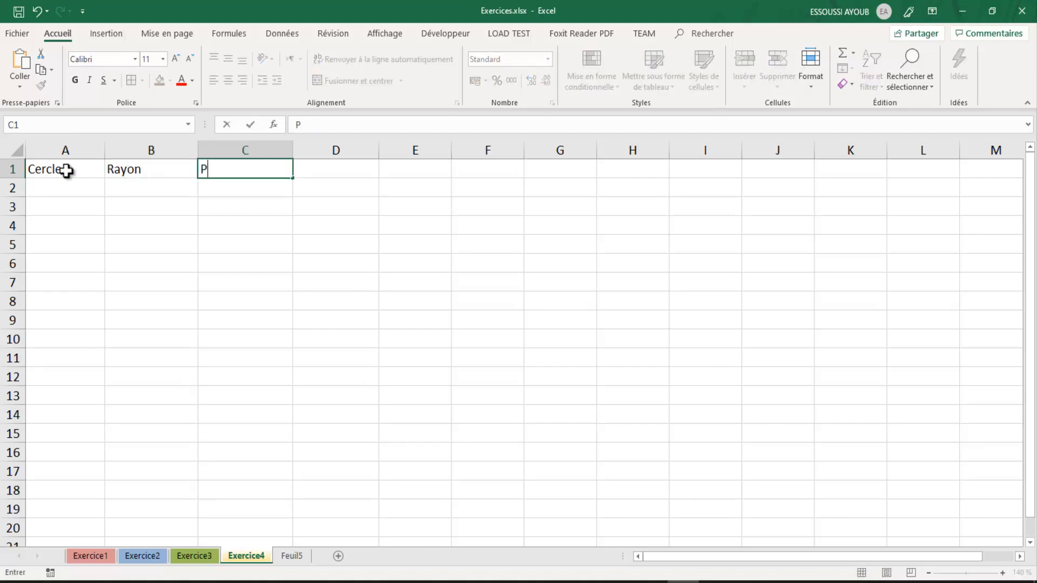
key("Tab")
type("Sura")
key("BackSpace")
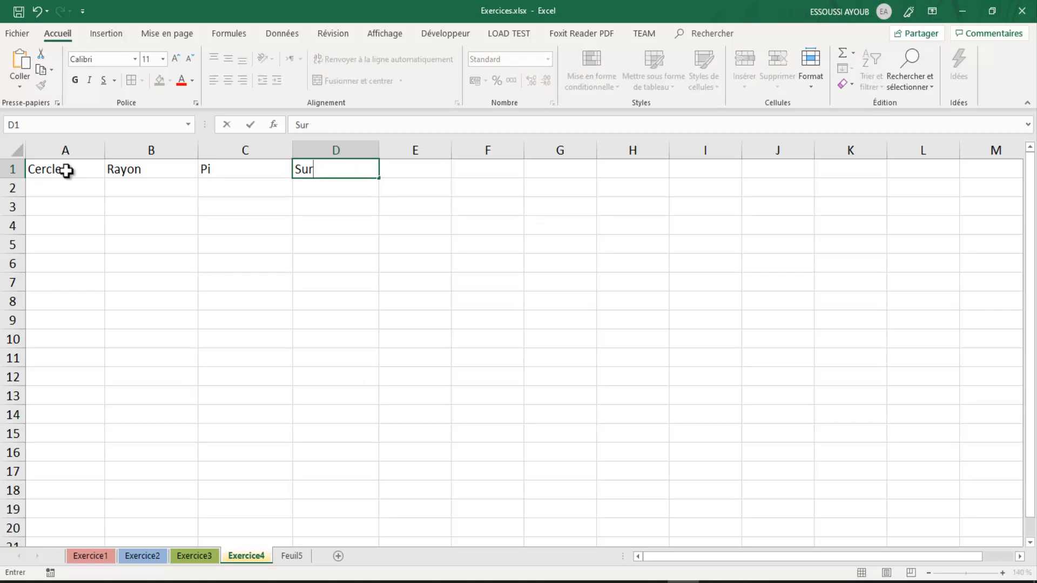
type("g")
key("BackSpace")
type("face")
key("Return")
Apply all borders to the header cells A1:D1 and enlarge their font to 14
left_click_drag(52, 169, 329, 157)
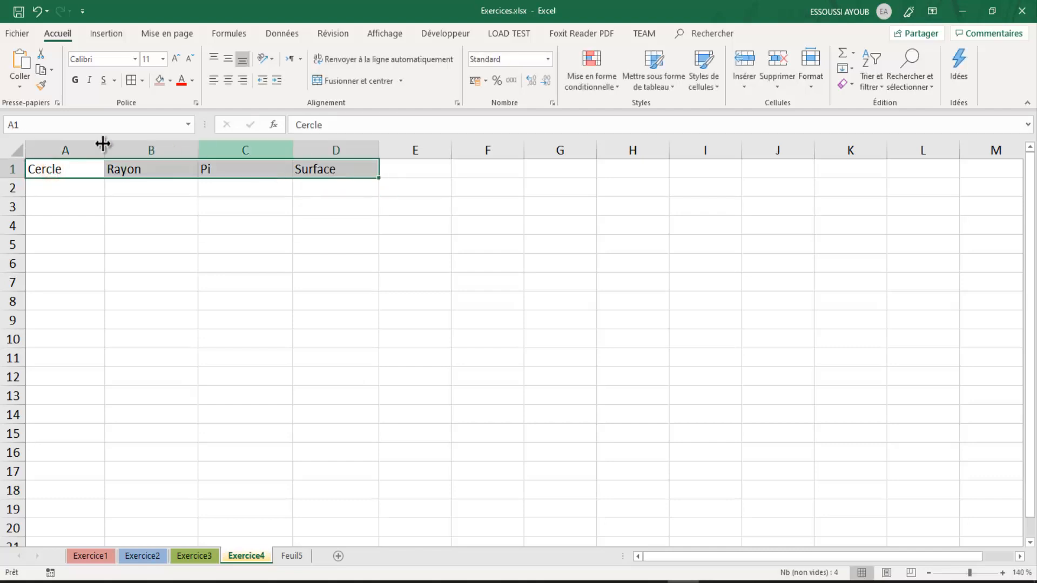
left_click(143, 81)
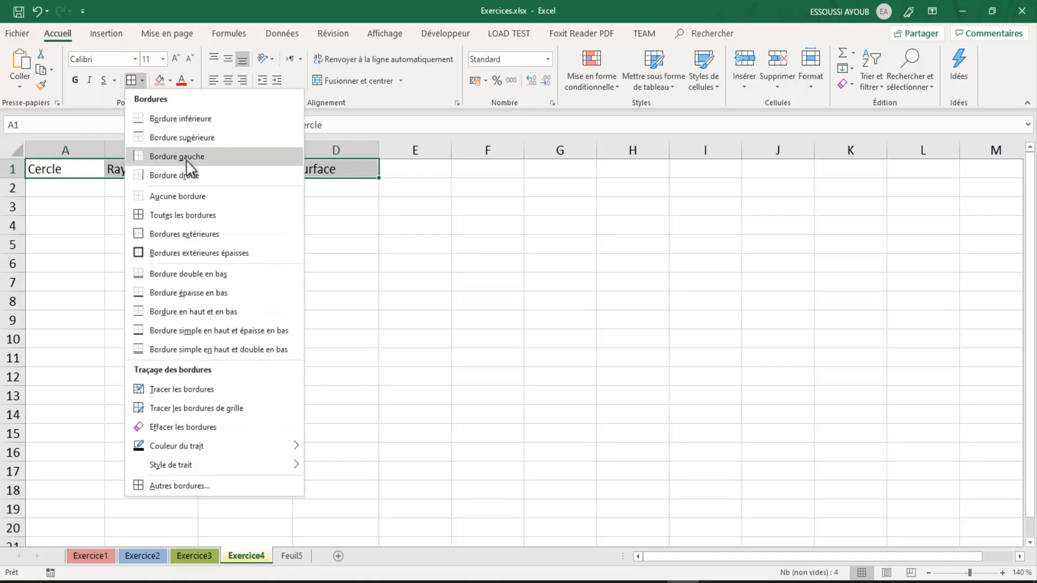
left_click(217, 215)
left_click(176, 58)
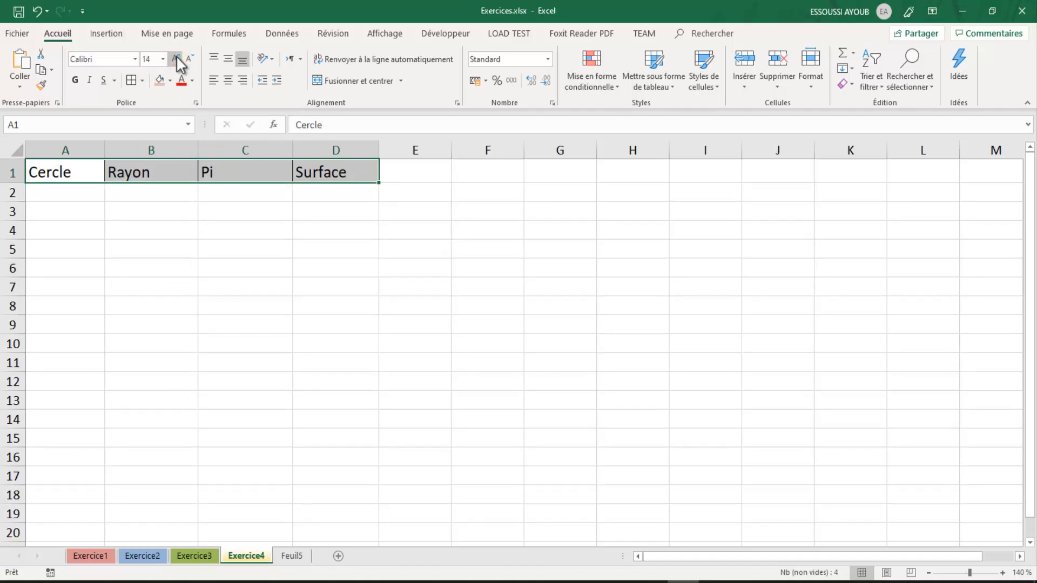
Format the header cells A1:D1 in bold Calibri Light with a light red fill
left_click(125, 60)
left_click(126, 59)
type("Light")
key("Return")
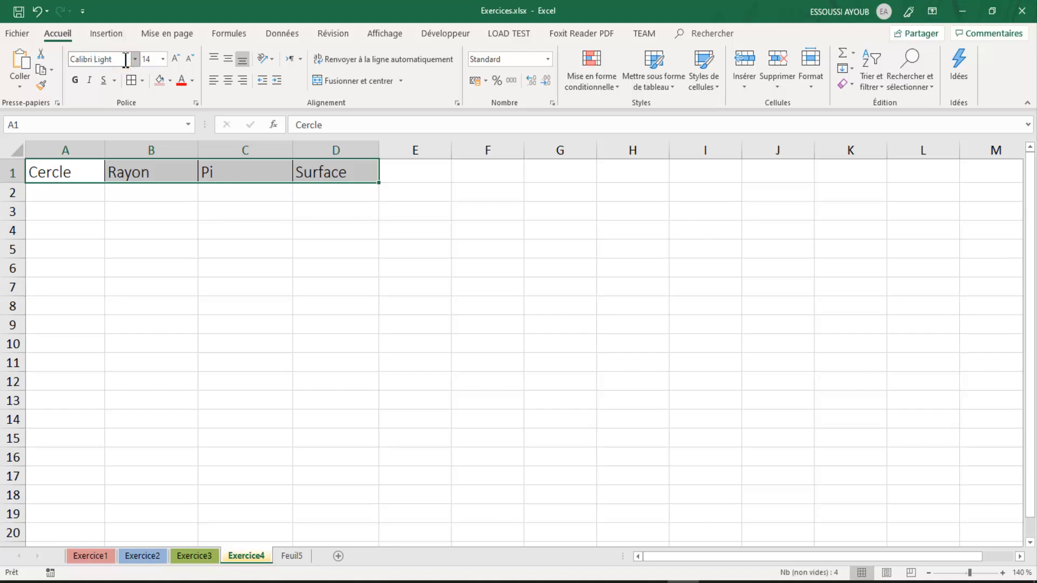
left_click(75, 81)
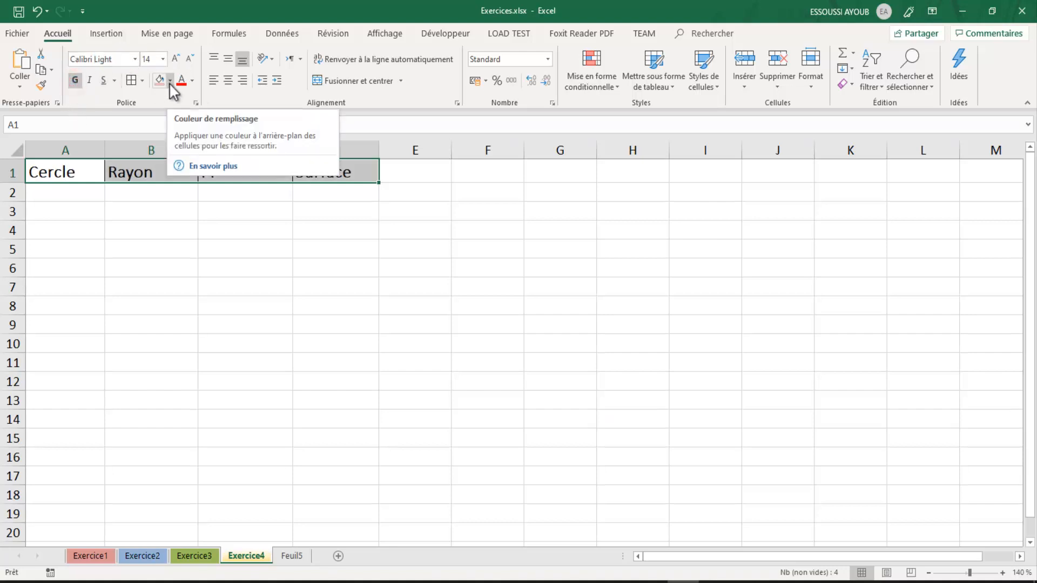
left_click(170, 81)
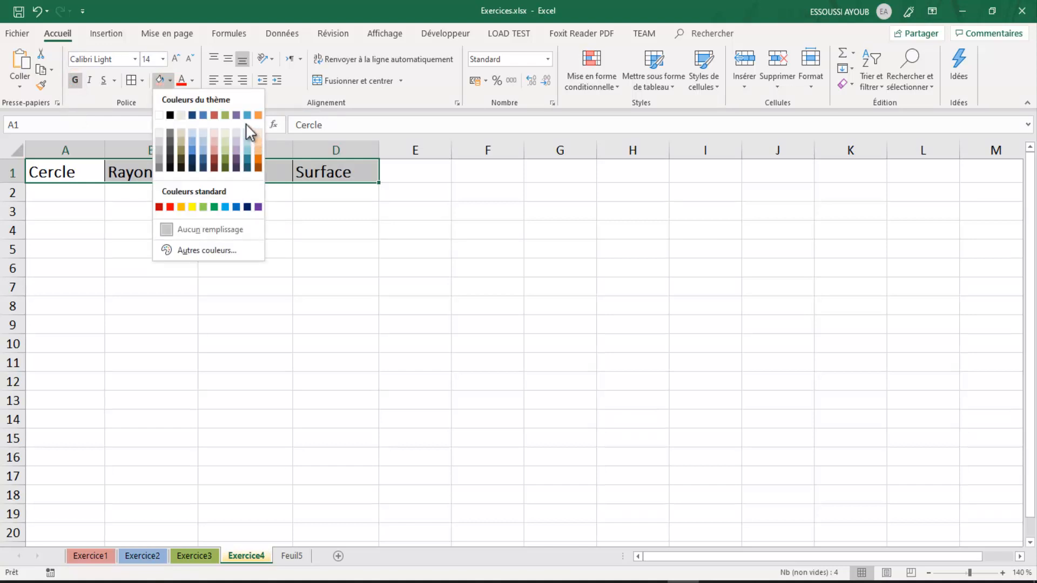
left_click(215, 140)
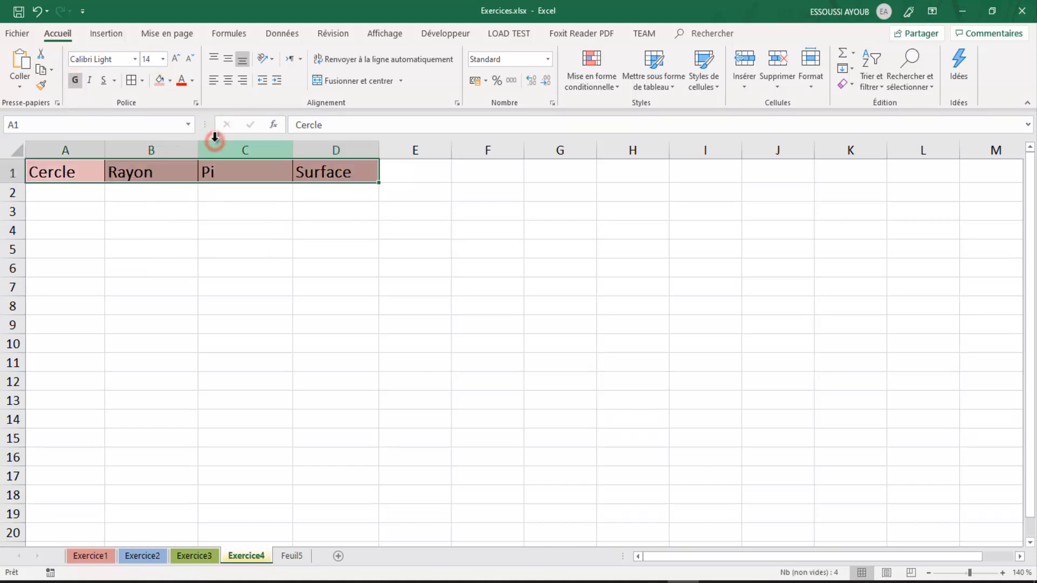
left_click(326, 227)
Review the Exercice 4 circle table in exercice.pdf, then return to cell A2 of the Excel workbook
left_click(76, 199)
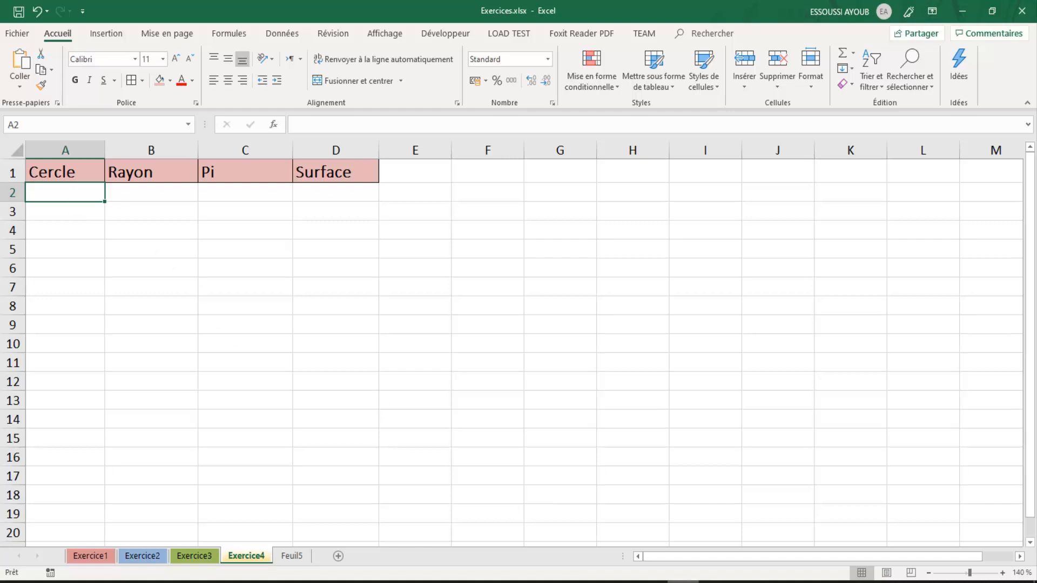
left_click(714, 582)
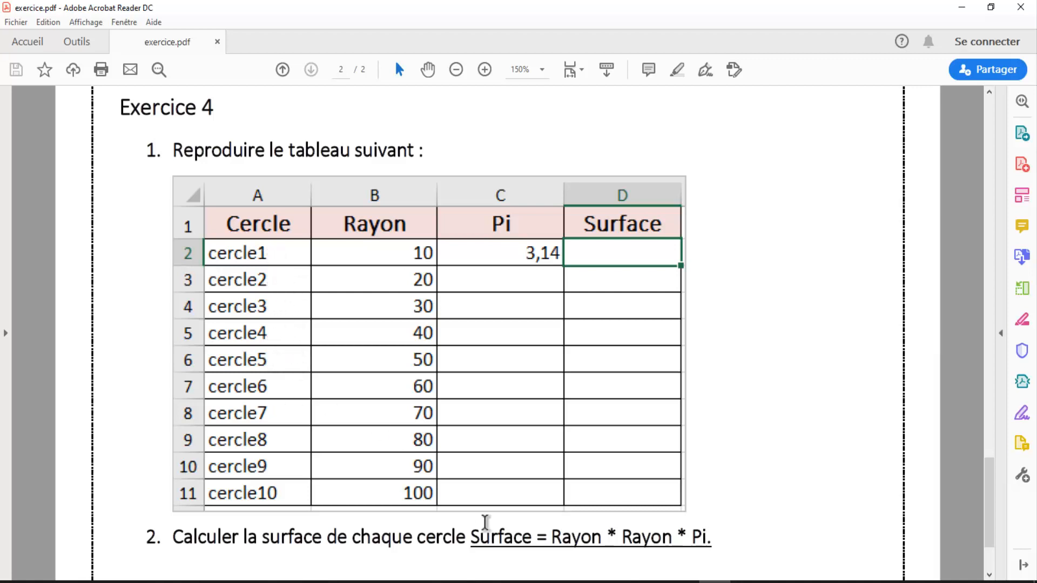
left_click(683, 581)
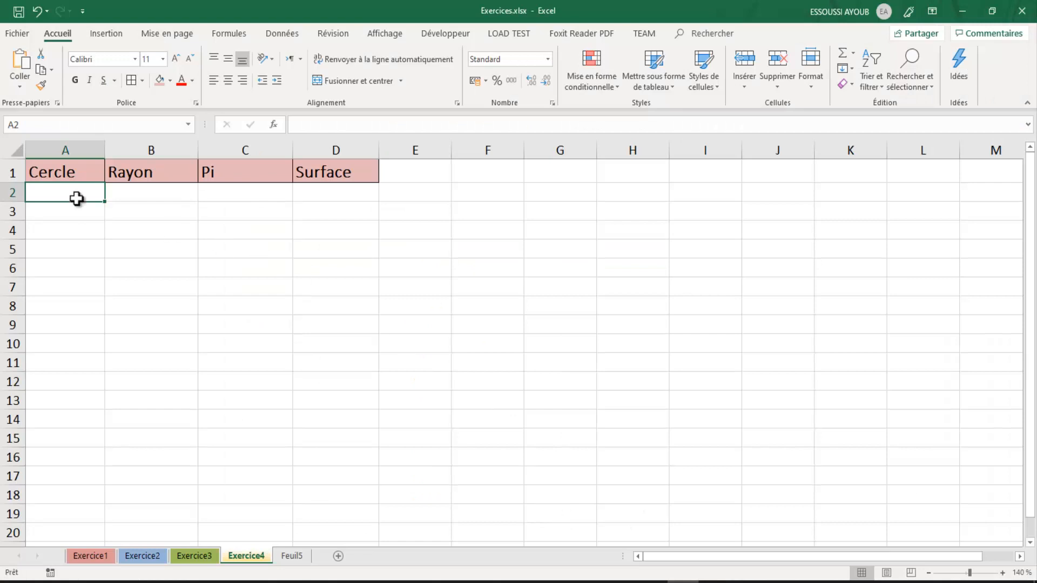
Enter Cercle1 in A2 and fill the series down column A to Cercle10 in A11
type("cercle")
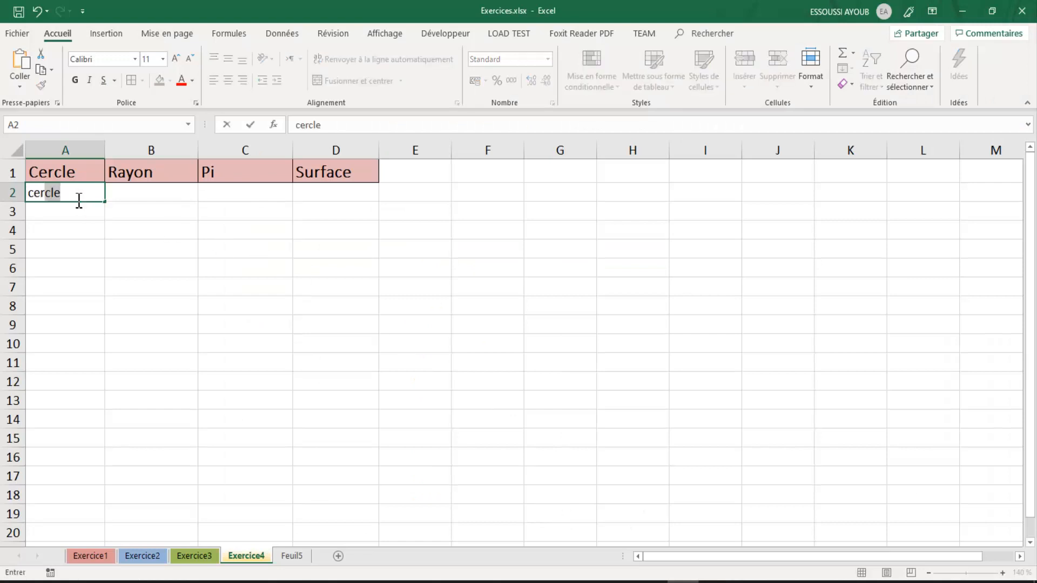
key("Tab")
left_click(75, 197)
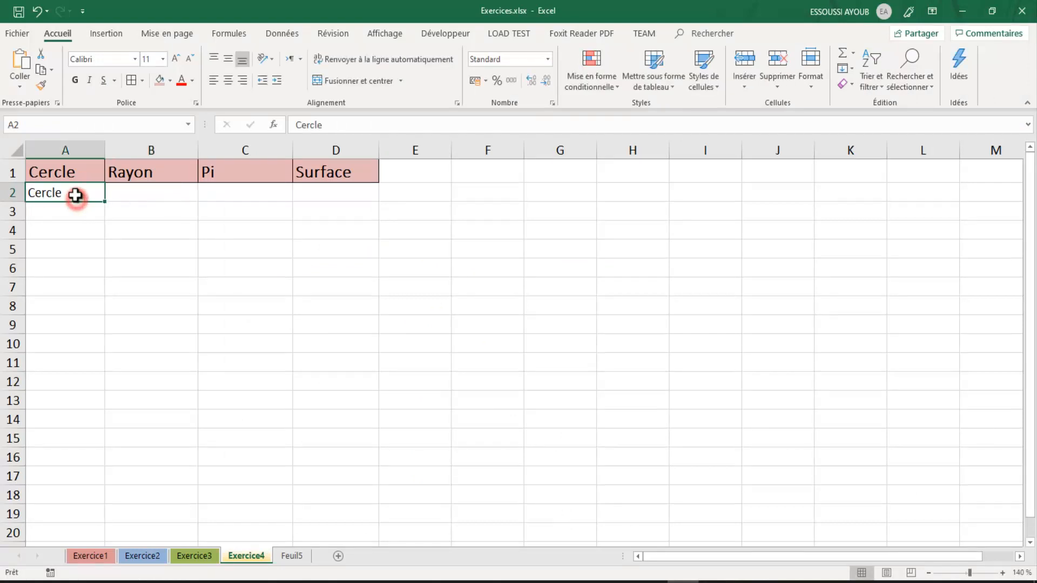
double_click(79, 194)
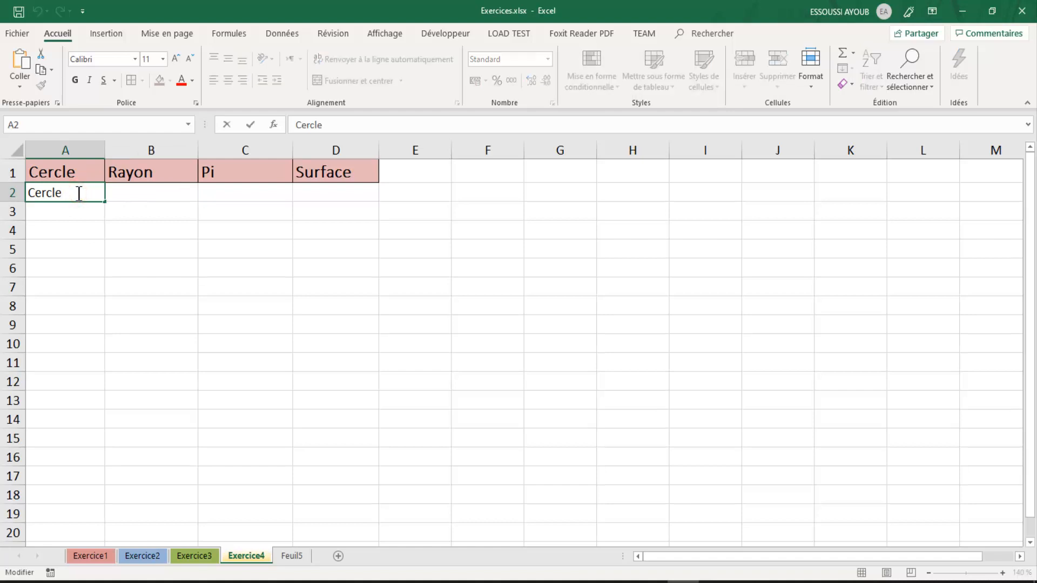
key("Return")
left_click(77, 193)
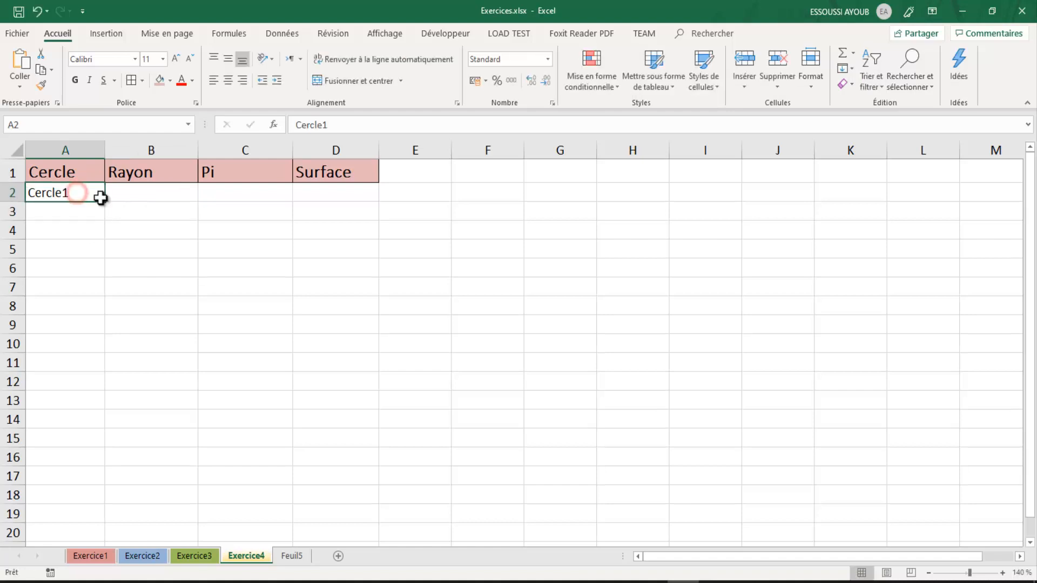
left_click_drag(107, 202, 77, 365)
left_click(236, 379)
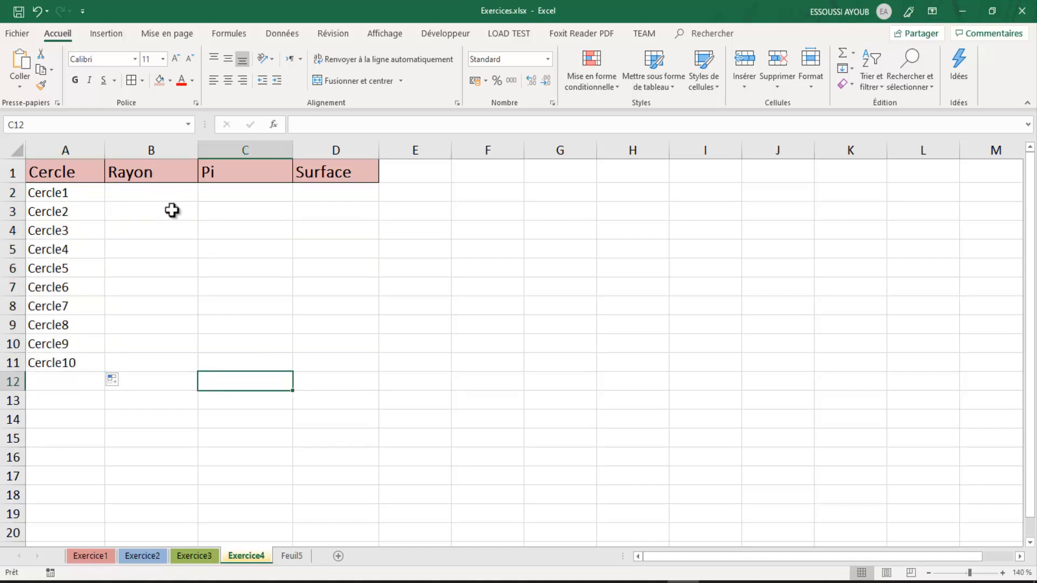
Check the Rayon values in exercice.pdf, then enter 10 in B2 and 20 in B3 of the Excel sheet
left_click(715, 582)
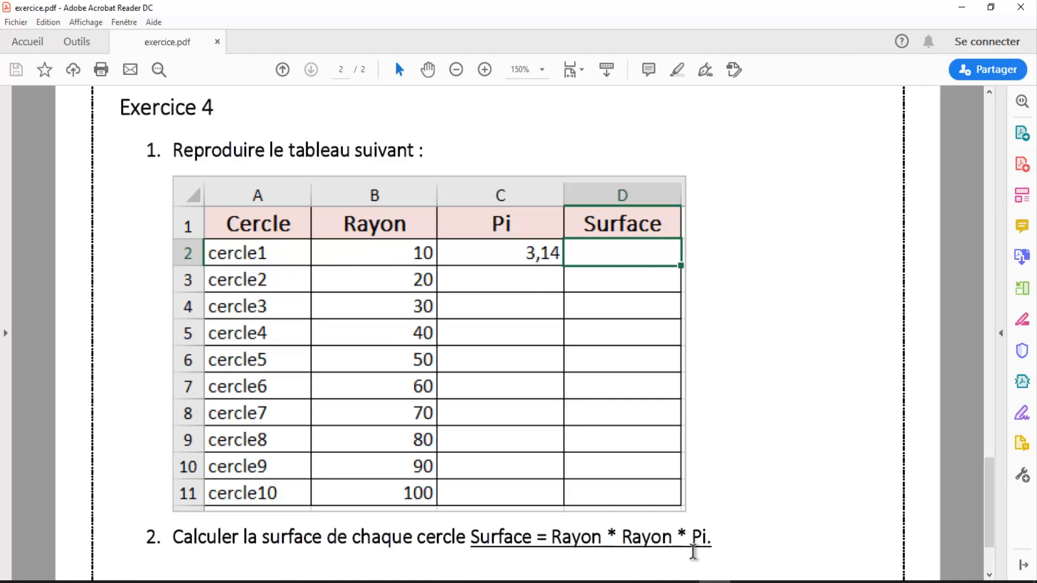
left_click(683, 582)
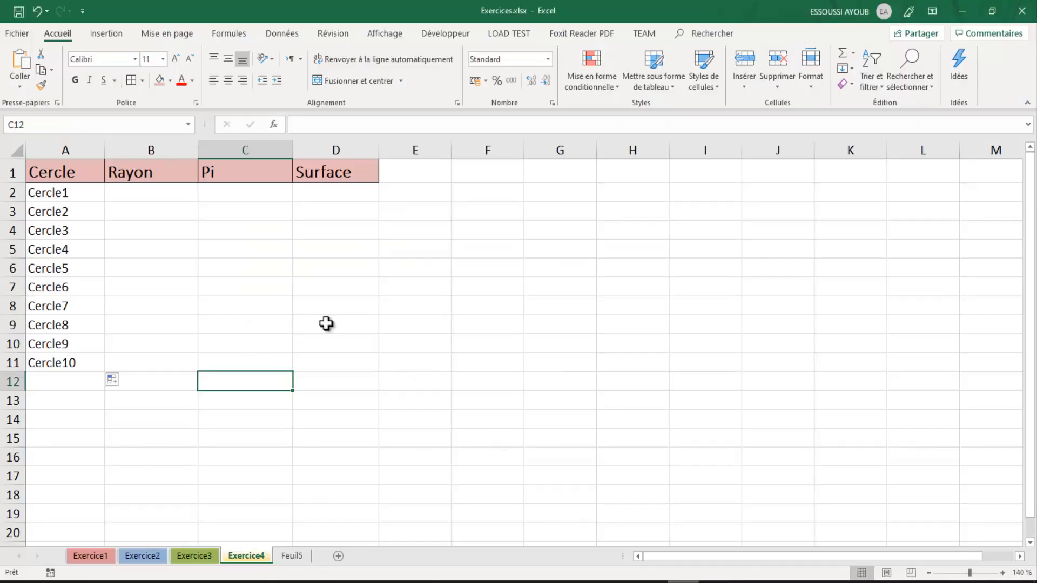
left_click(156, 196)
type("10")
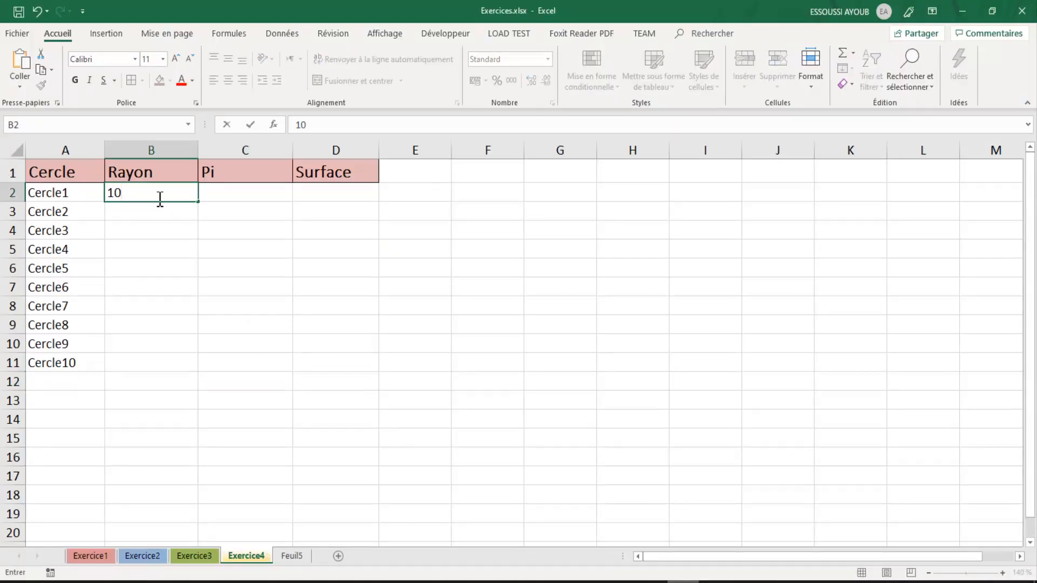
key("Return")
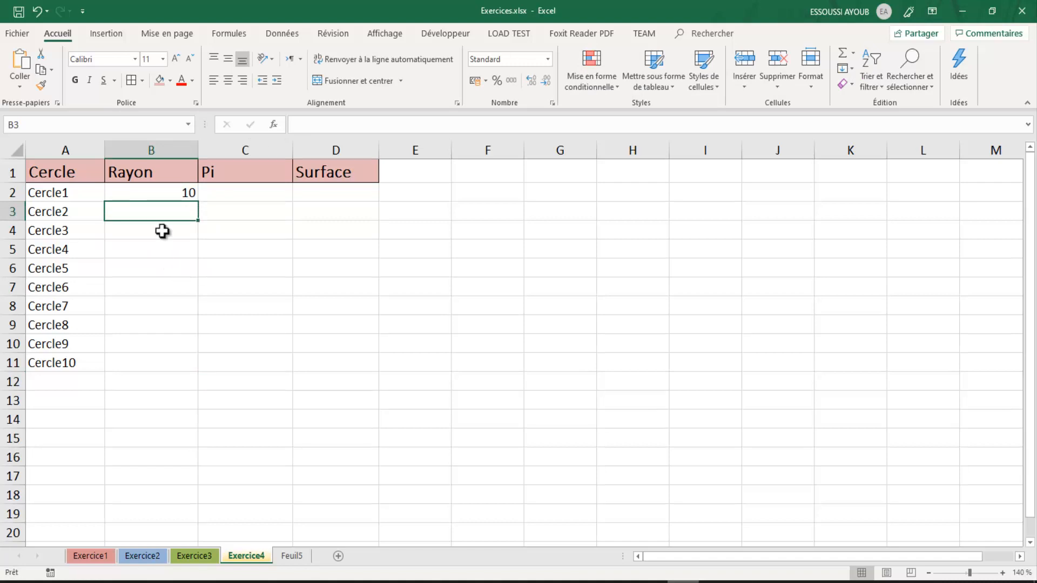
left_click(169, 248)
left_click(160, 190)
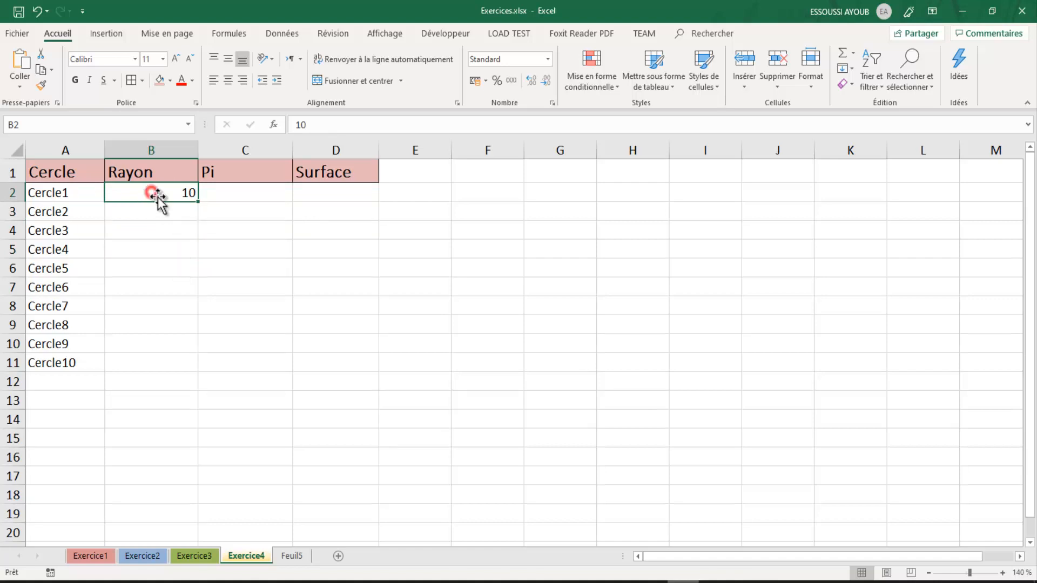
left_click(172, 212)
type("20")
left_click(172, 213)
key("Return")
Extend the Rayon series from B2:B3 down to B11 in steps of 10
left_click_drag(157, 193, 160, 211)
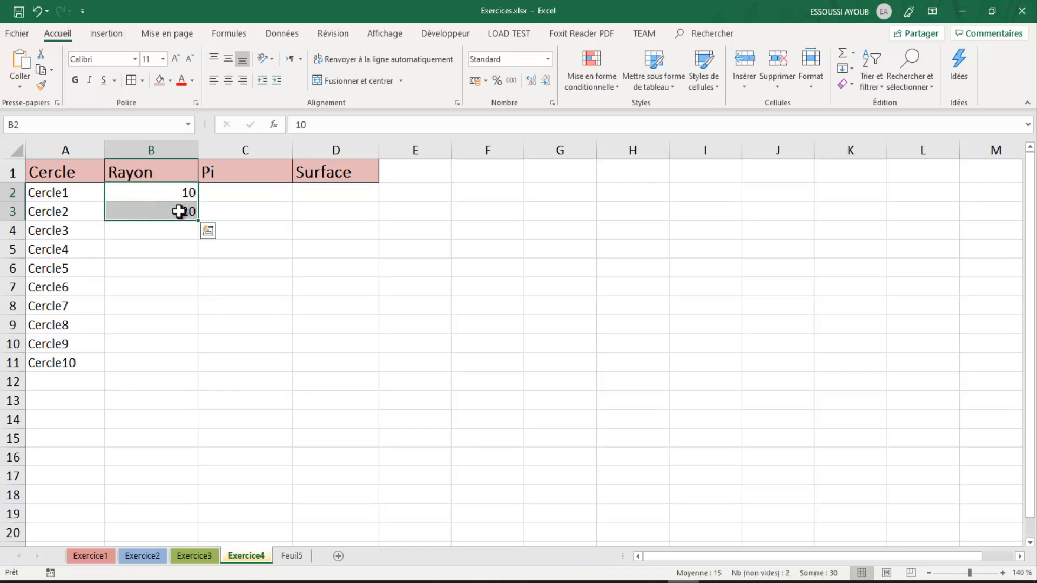
left_click_drag(197, 220, 176, 370)
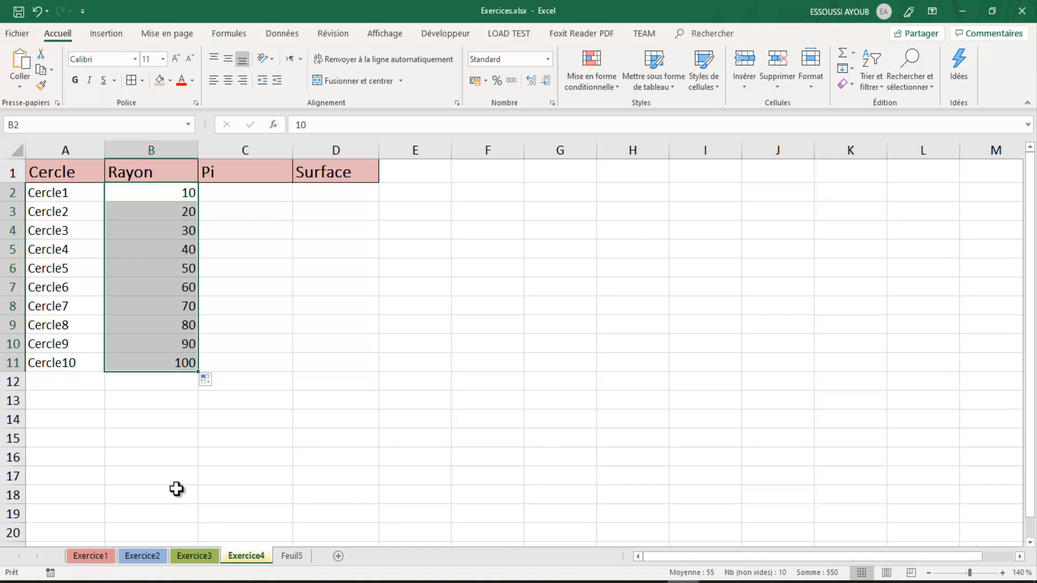
left_click(177, 489)
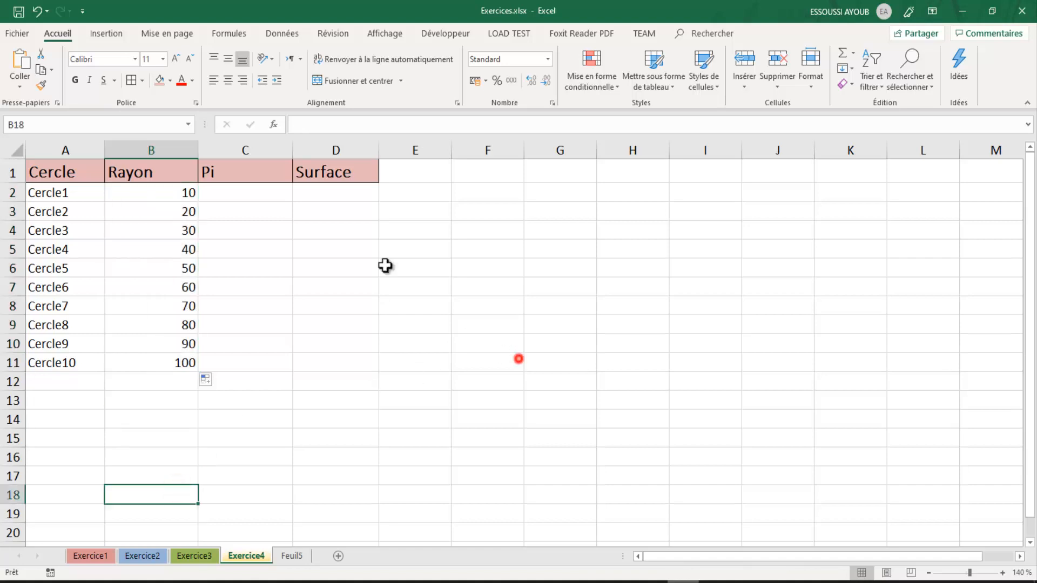
left_click(518, 358)
Enter the Pi value 3,14 in cell C2
left_click(256, 194)
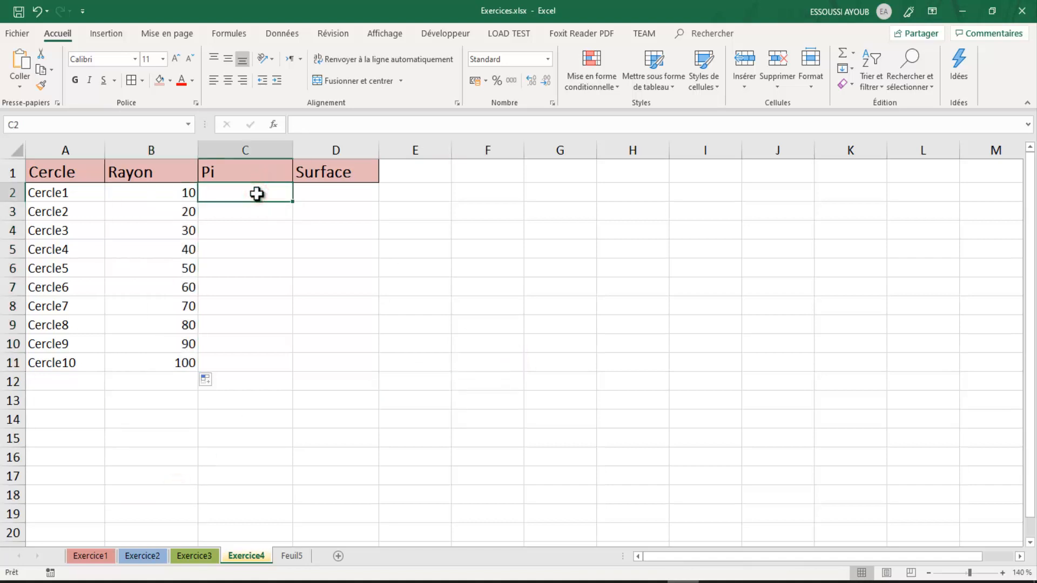
type("3,14")
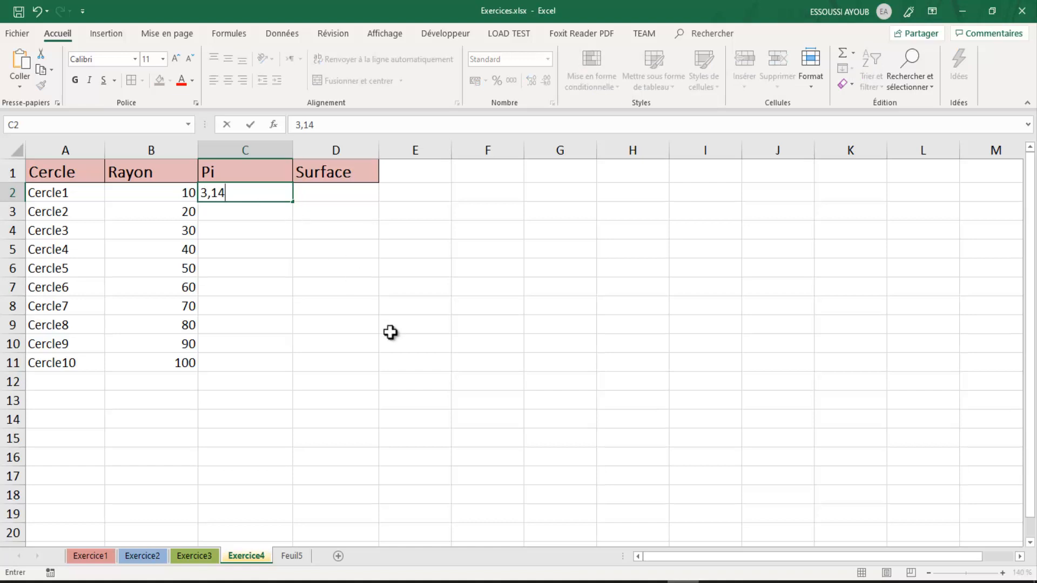
left_click(391, 331)
Enlarge the font of the table body A2:D11 to 14 and apply all borders to it
left_click(63, 195)
left_click_drag(293, 363, 344, 363)
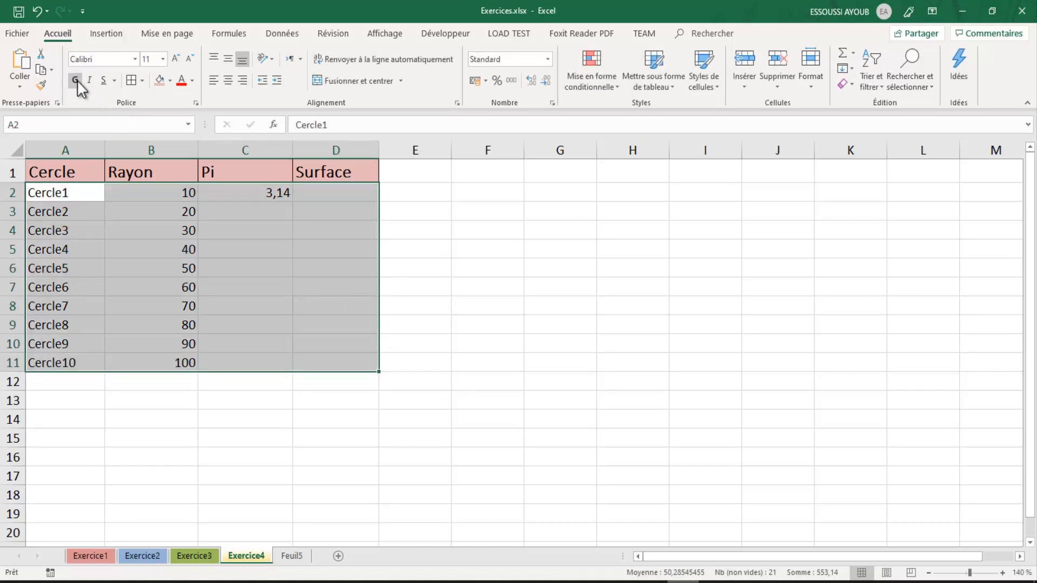
left_click(176, 59)
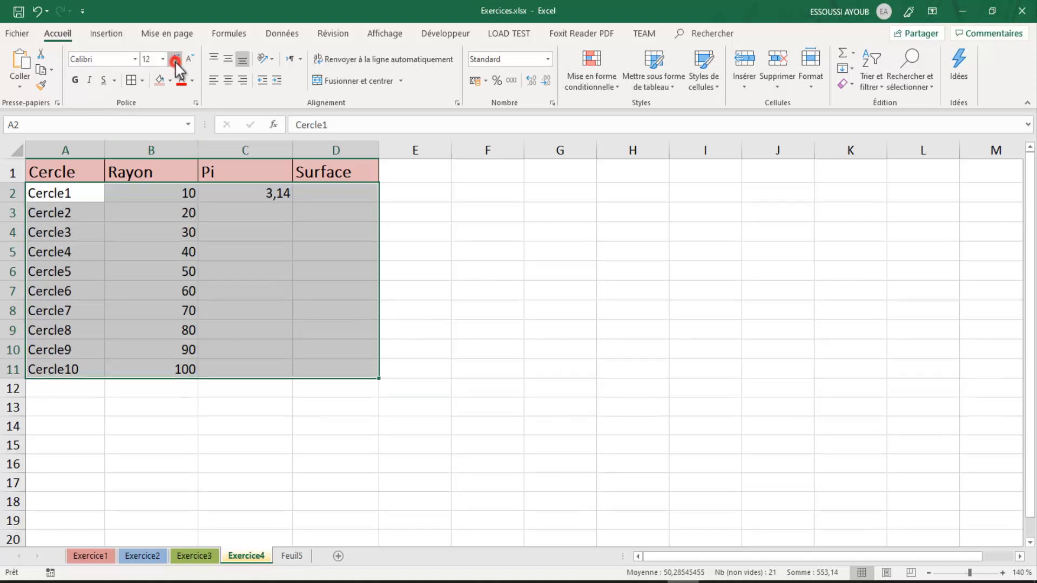
left_click(176, 60)
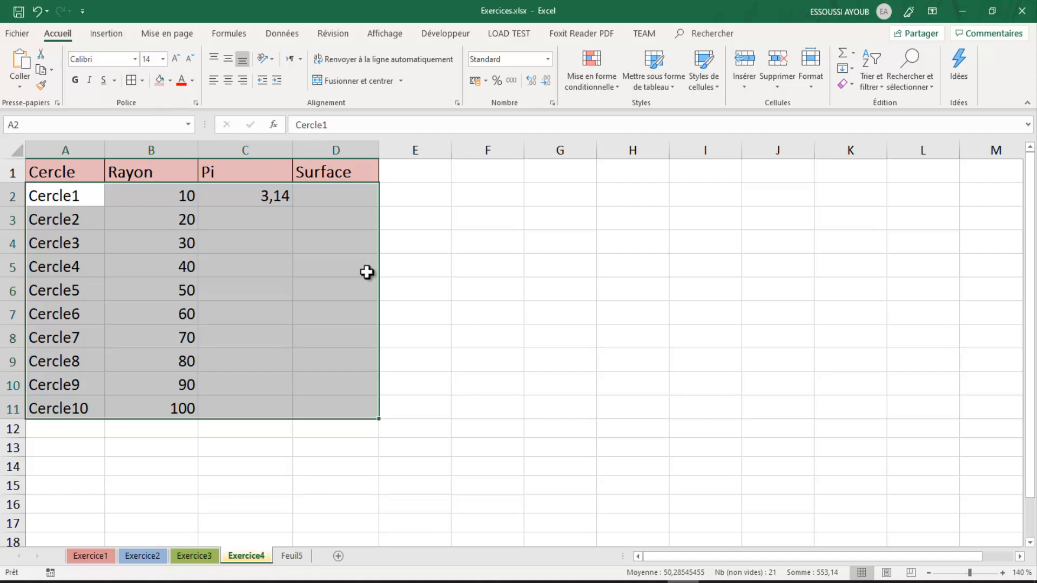
left_click(131, 80)
left_click_drag(416, 312, 488, 328)
left_click(488, 329)
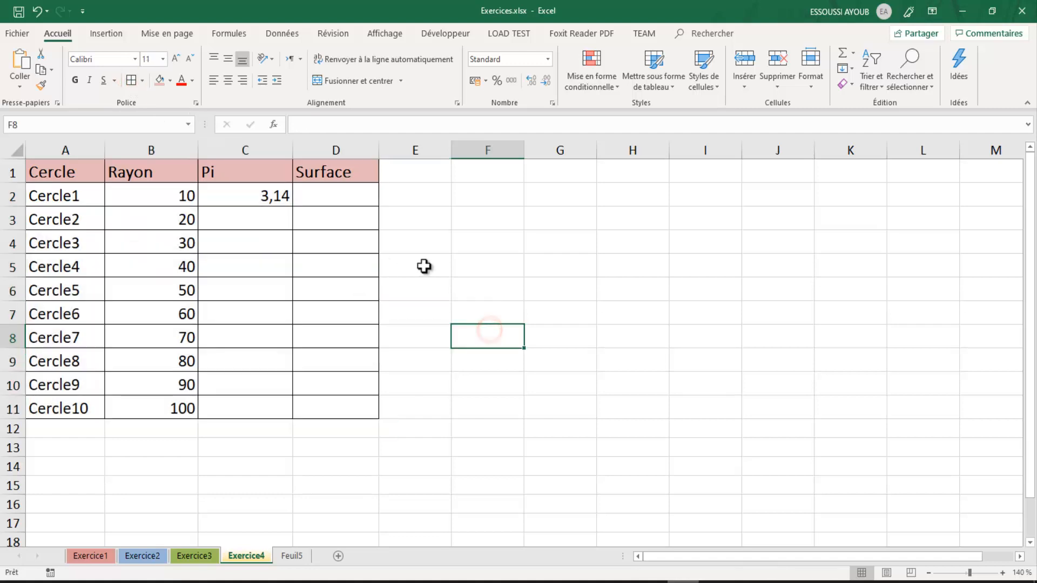
Consult the surface formula in exercice.pdf, then enter =B2*B2*C2 in cell D2 of the Excel sheet
left_click(344, 202)
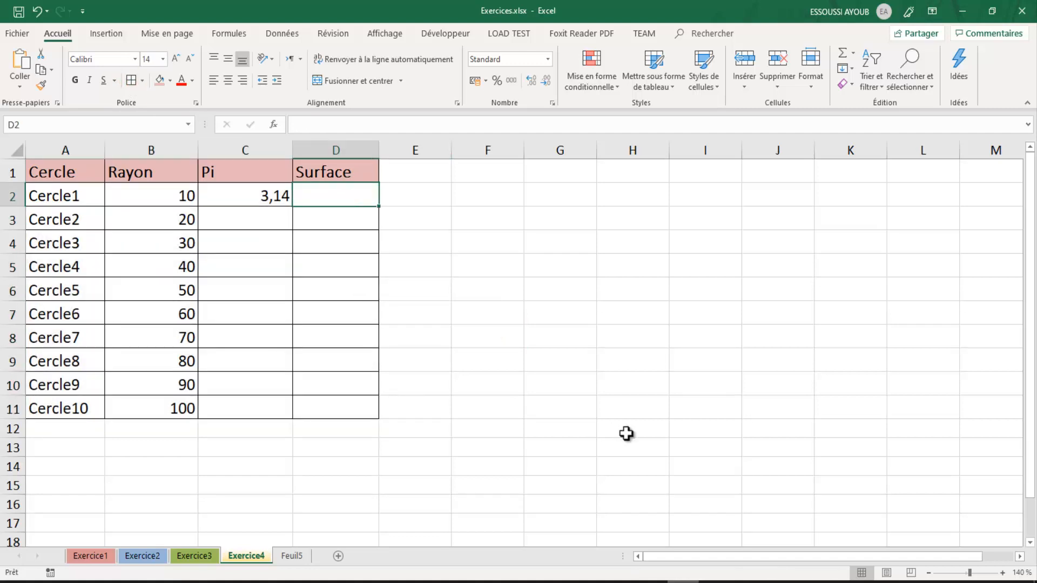
left_click(718, 579)
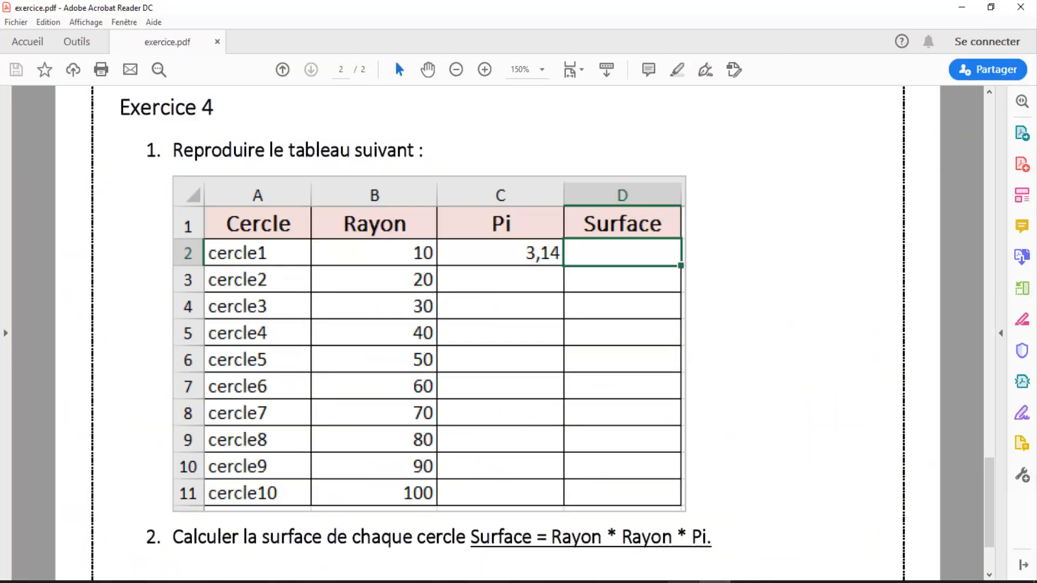
key("alt+Tab")
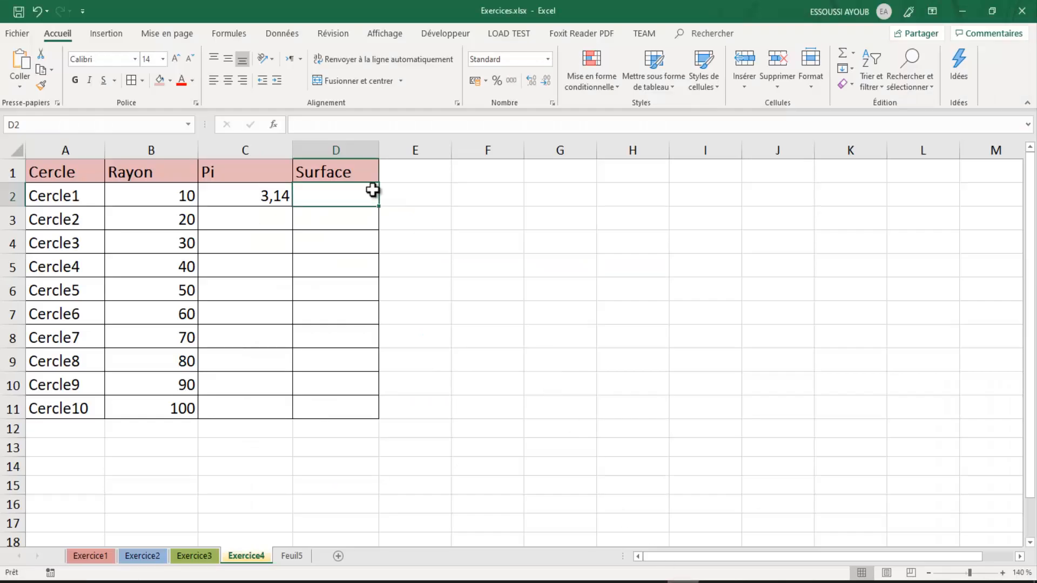
type("=")
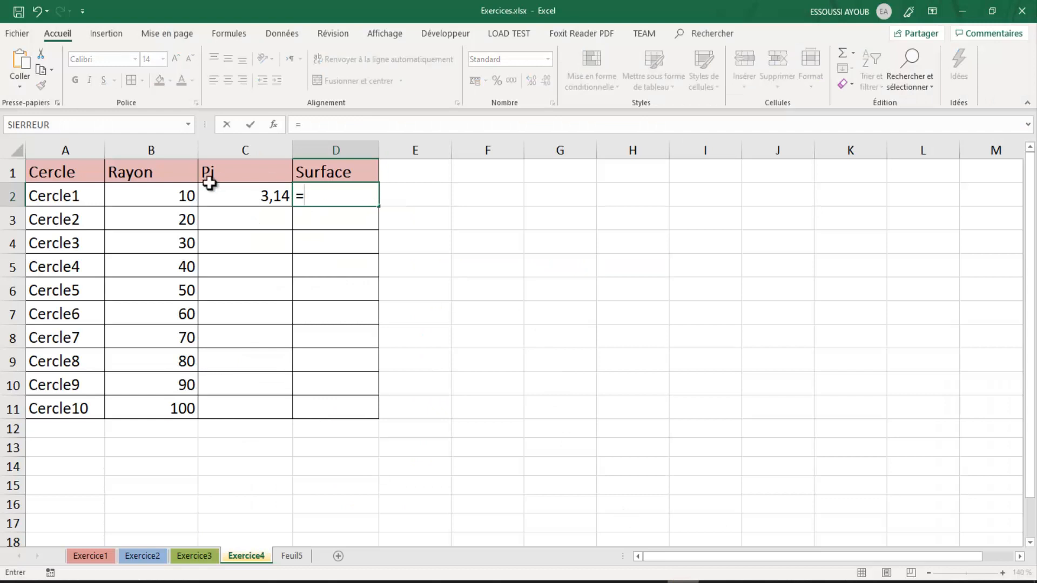
left_click(170, 197)
type("*")
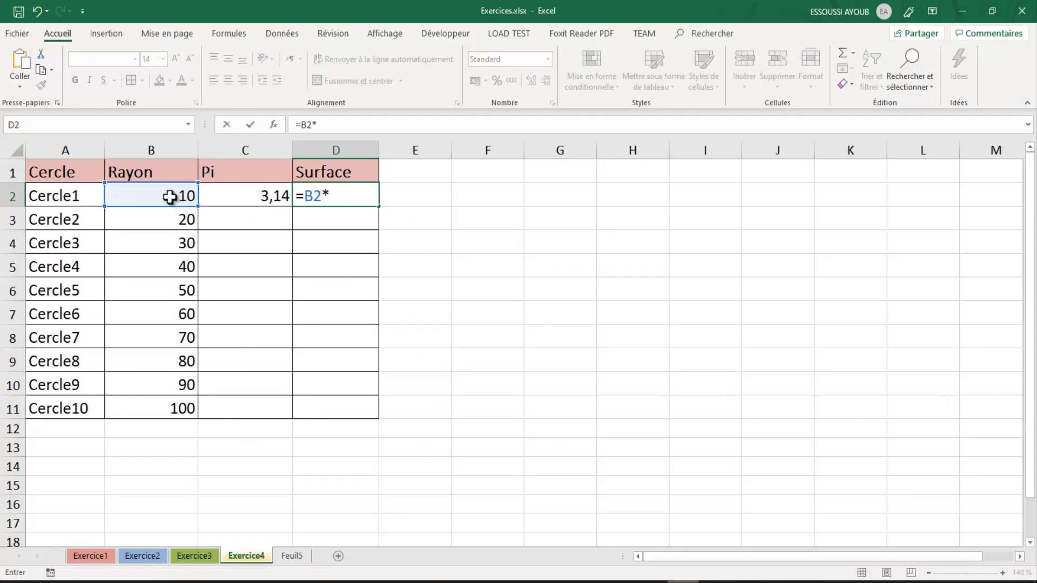
left_click(171, 196)
type("*")
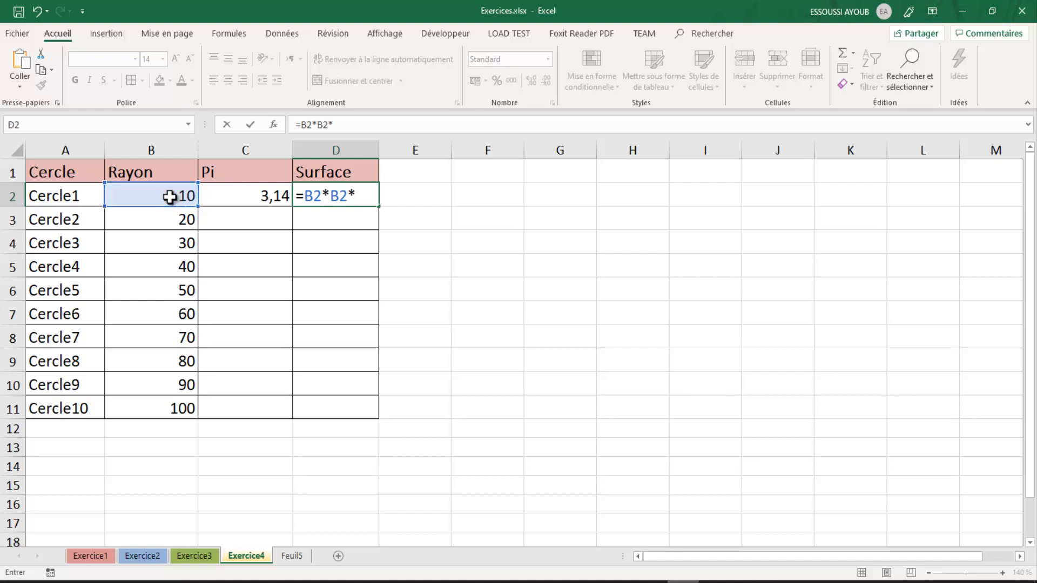
left_click(242, 197)
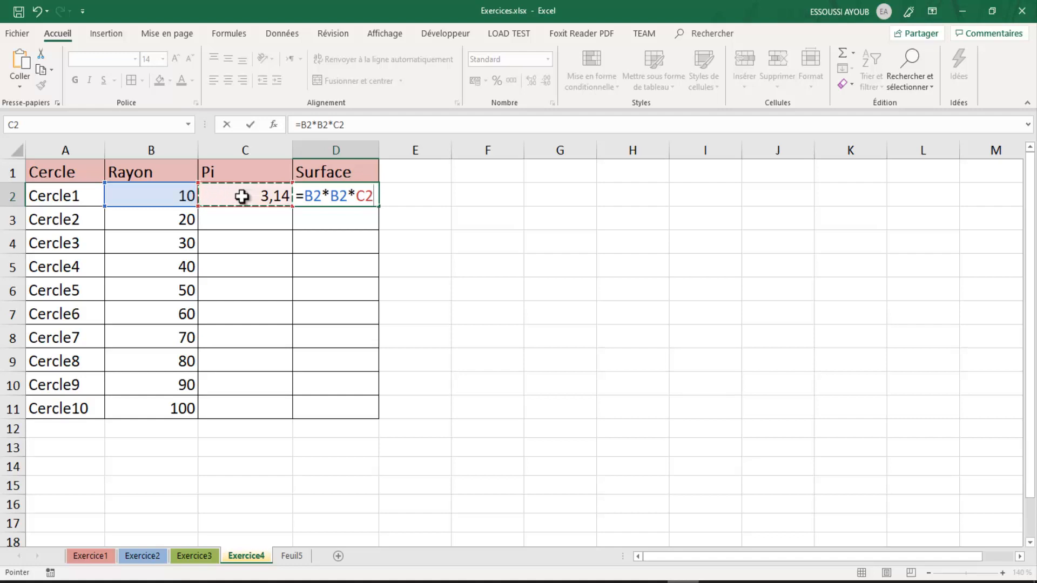
key("Return")
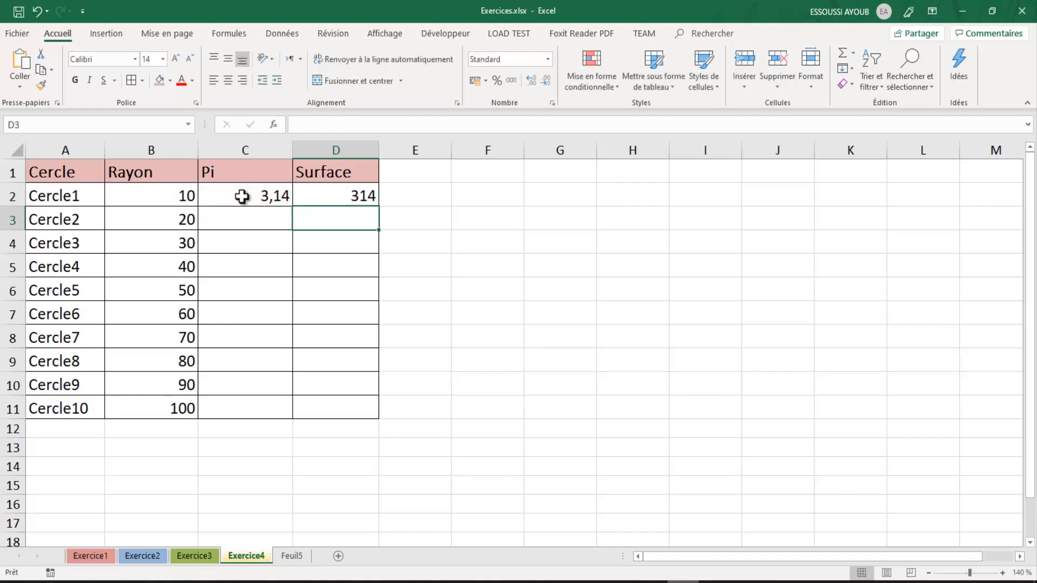
Copy the surface formula from D2 down to D11
left_click(337, 195)
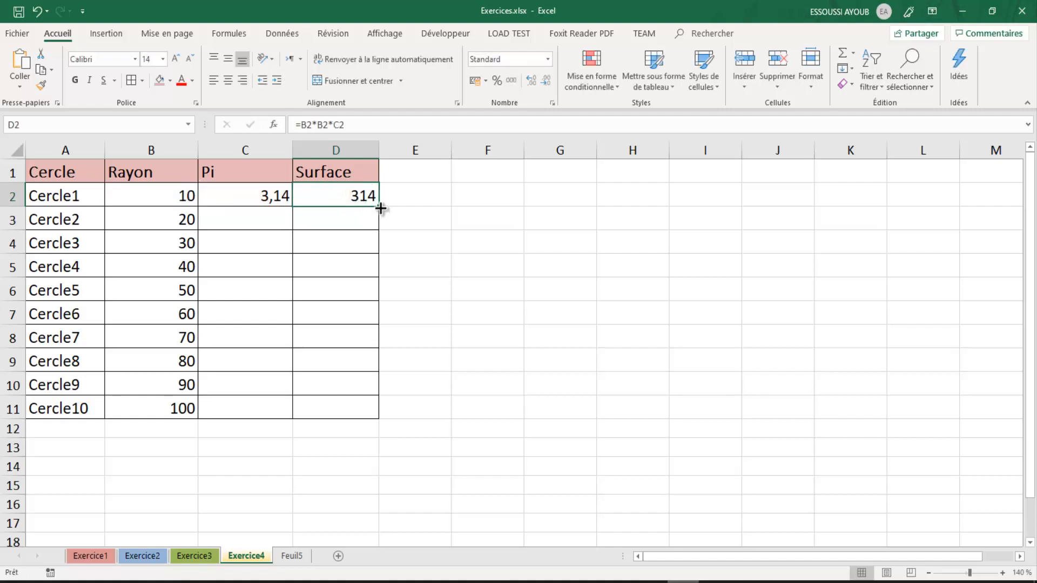
left_click_drag(381, 206, 354, 410)
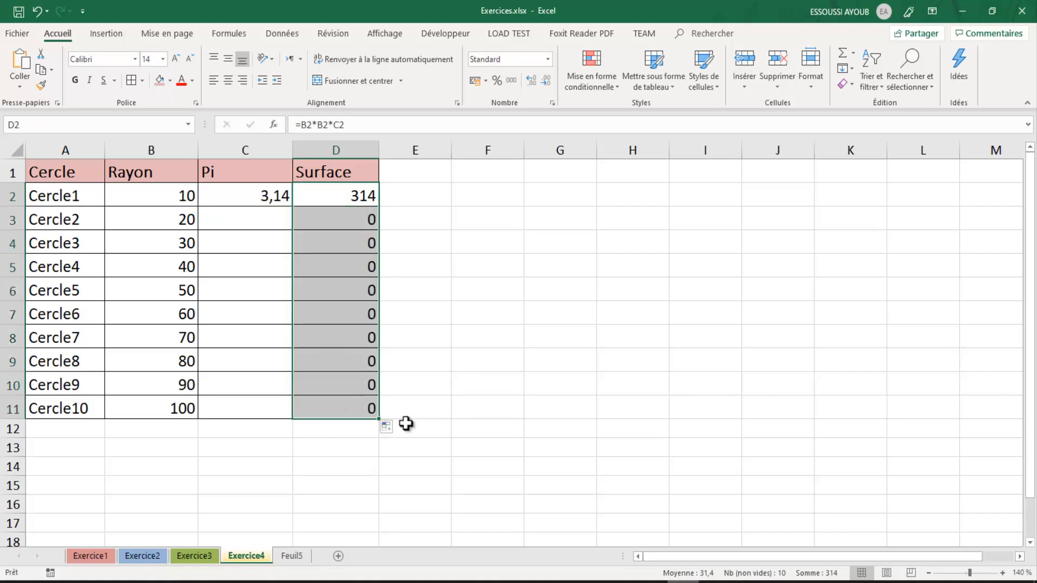
left_click(441, 291)
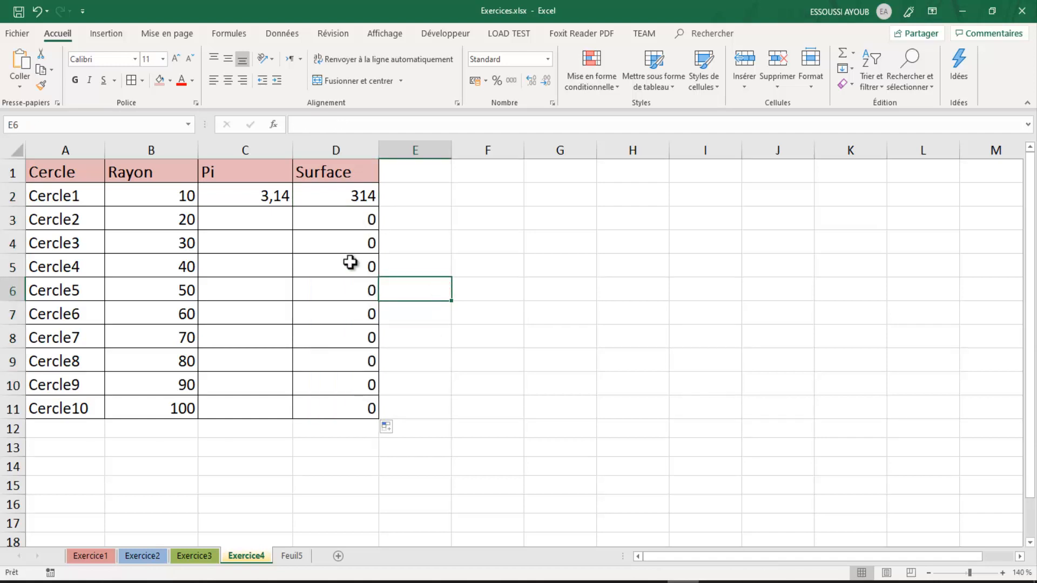
Check the Pi value in C2 and inspect which cells the copied surface formulas in D3 and D4 reference
left_click(264, 199)
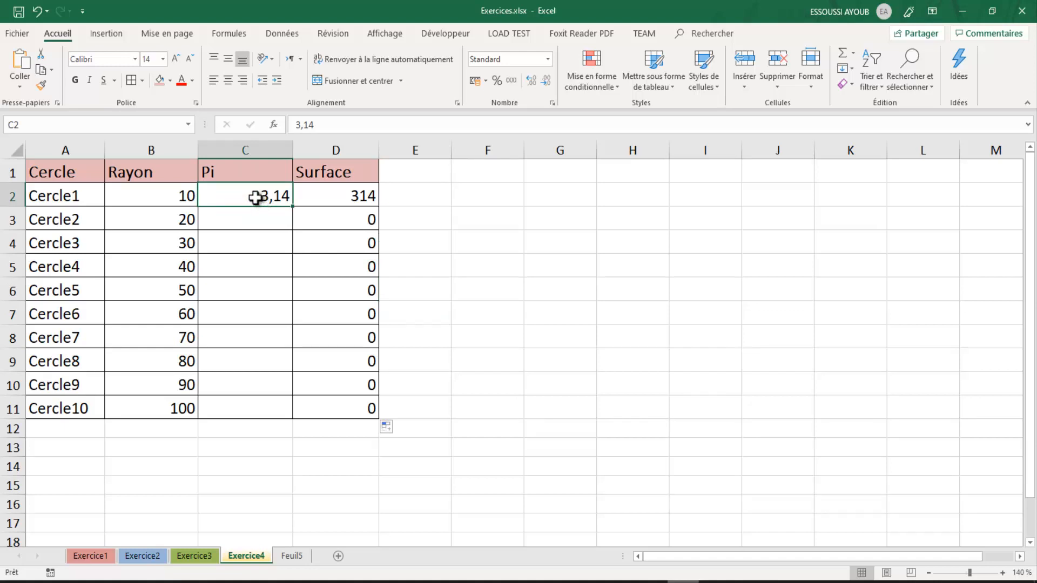
double_click(344, 219)
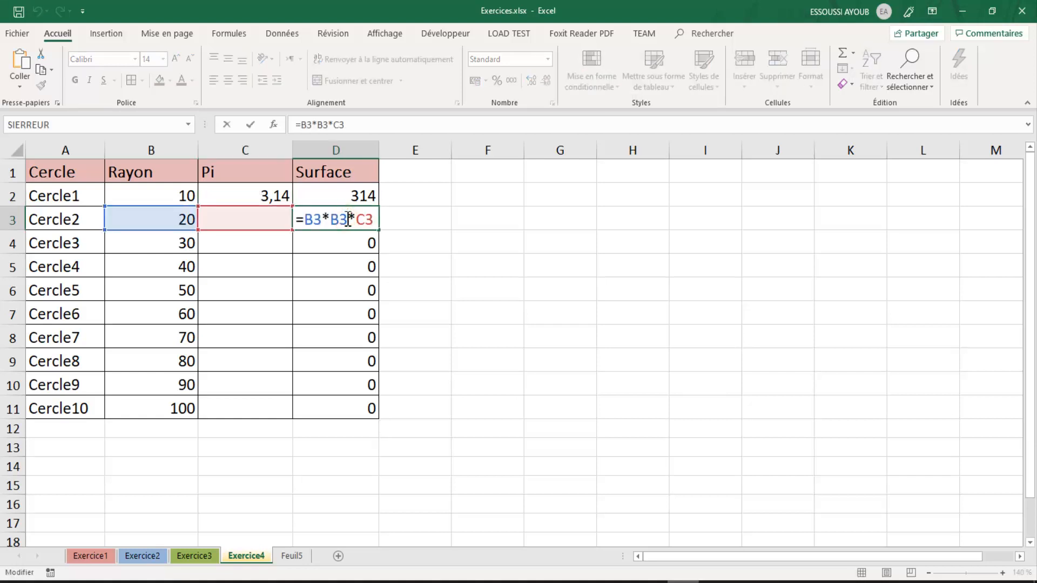
key("Return")
double_click(342, 242)
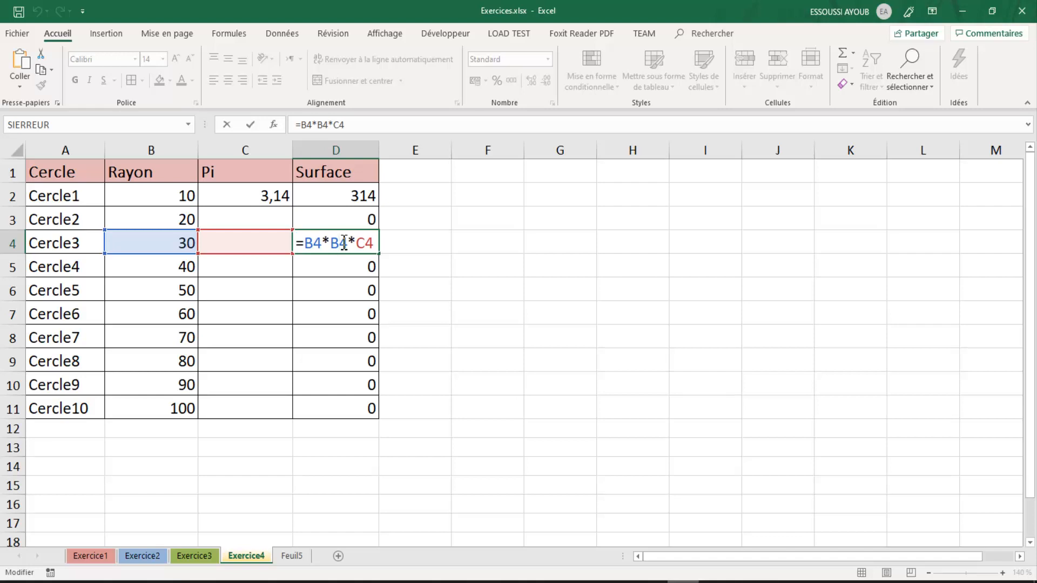
key("Return")
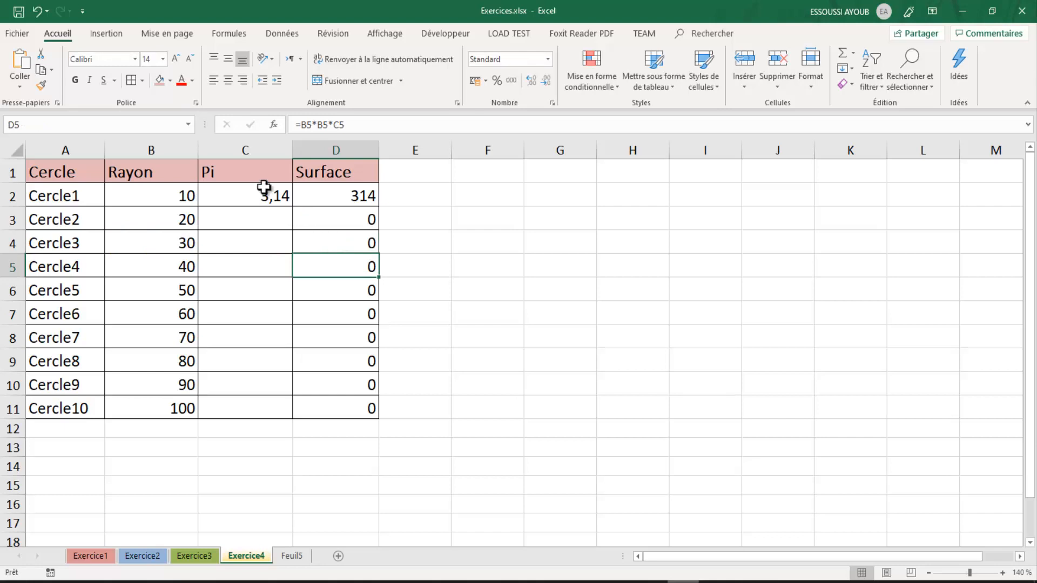
Make the Pi reference absolute in the Cercle1 surface formula in D2, so it reads =B2*B2*$C$2
double_click(346, 197)
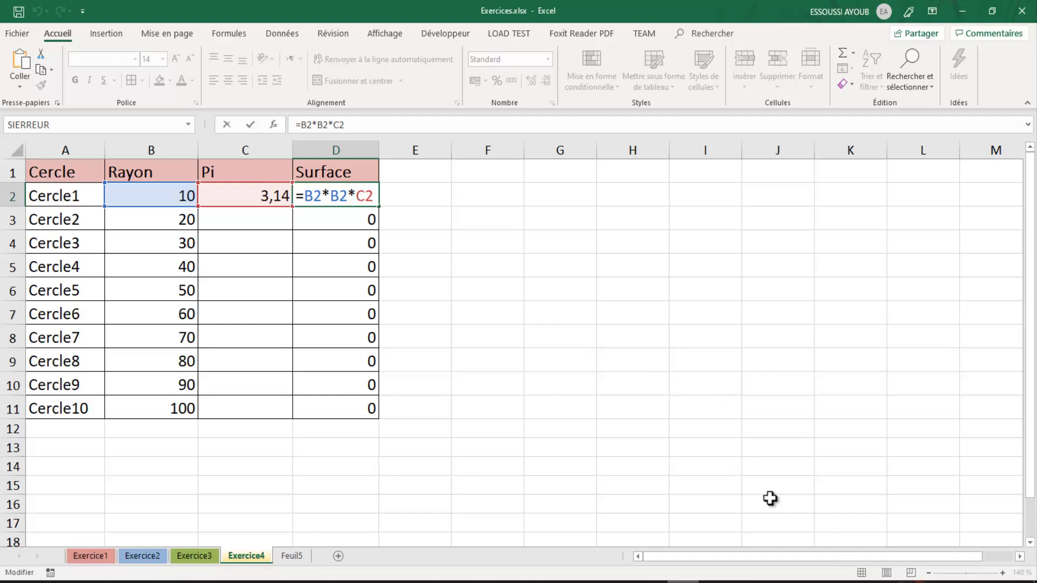
left_click(922, 581)
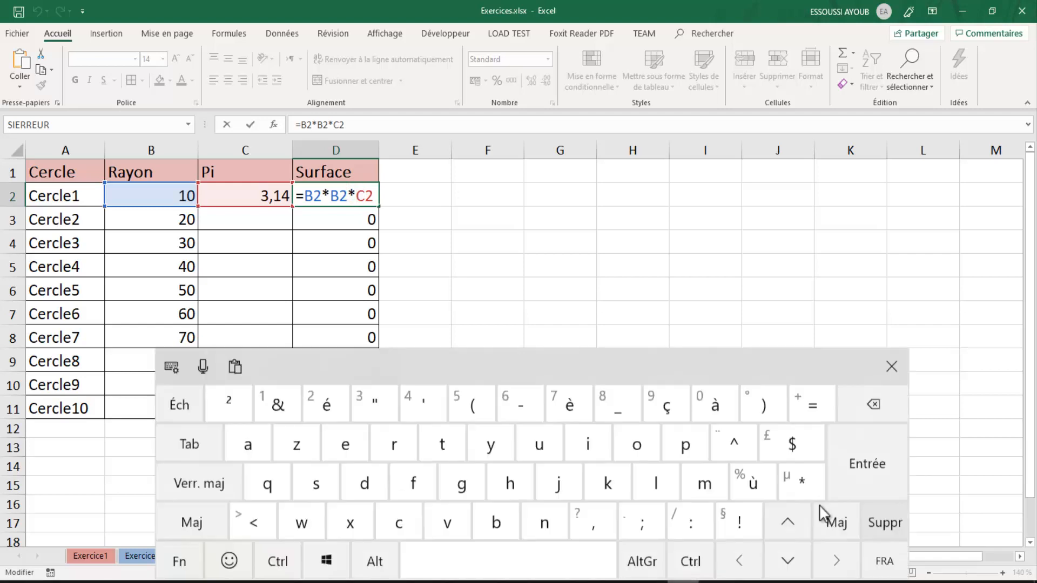
left_click(791, 449)
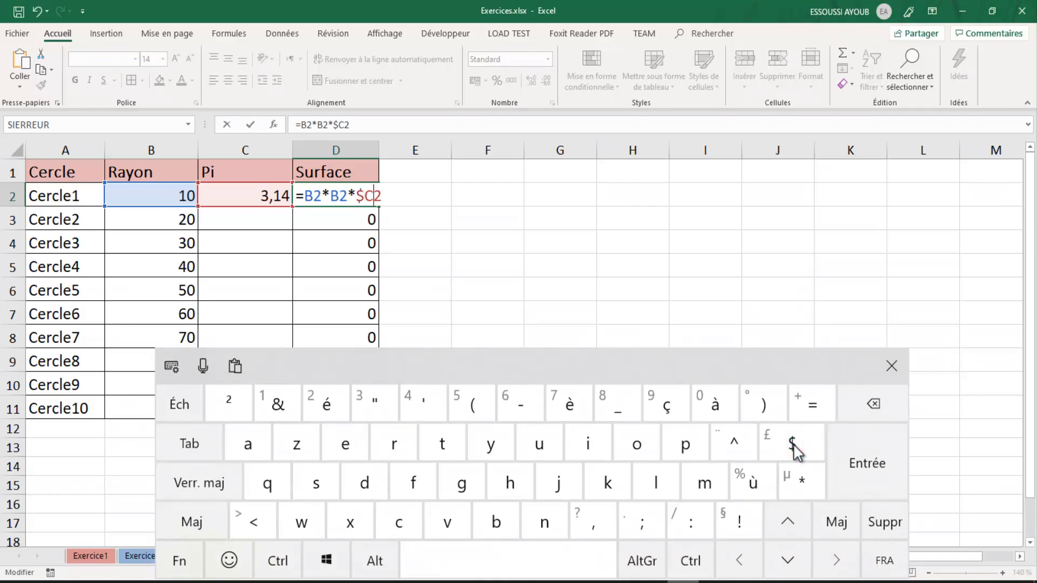
left_click(793, 446)
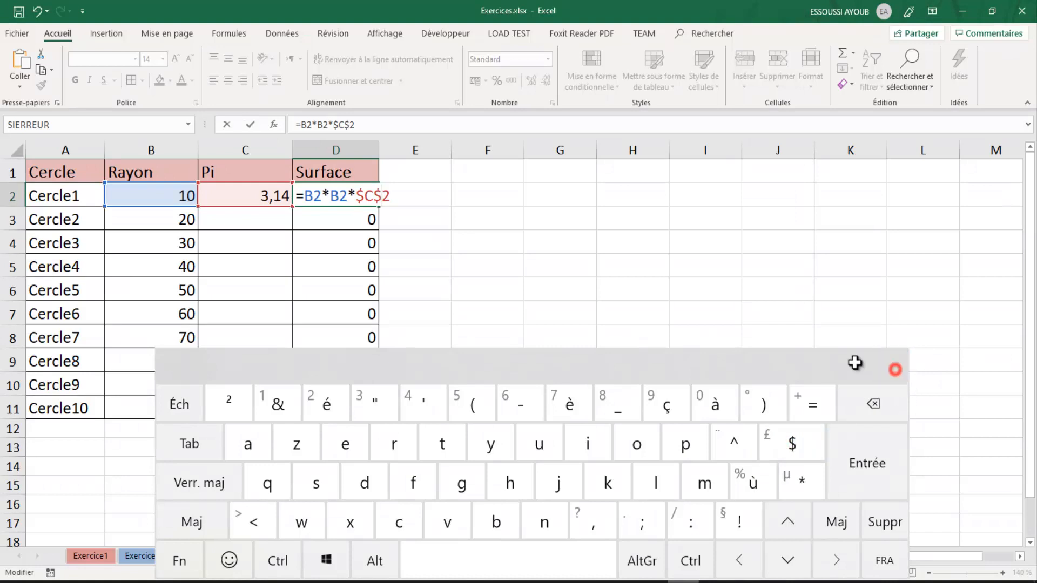
left_click(892, 365)
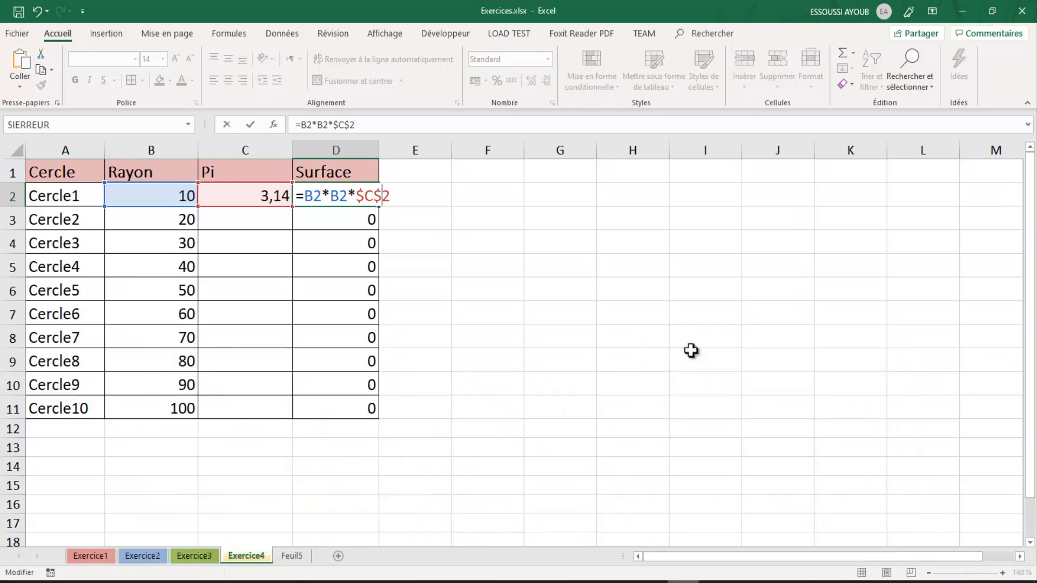
key("Return")
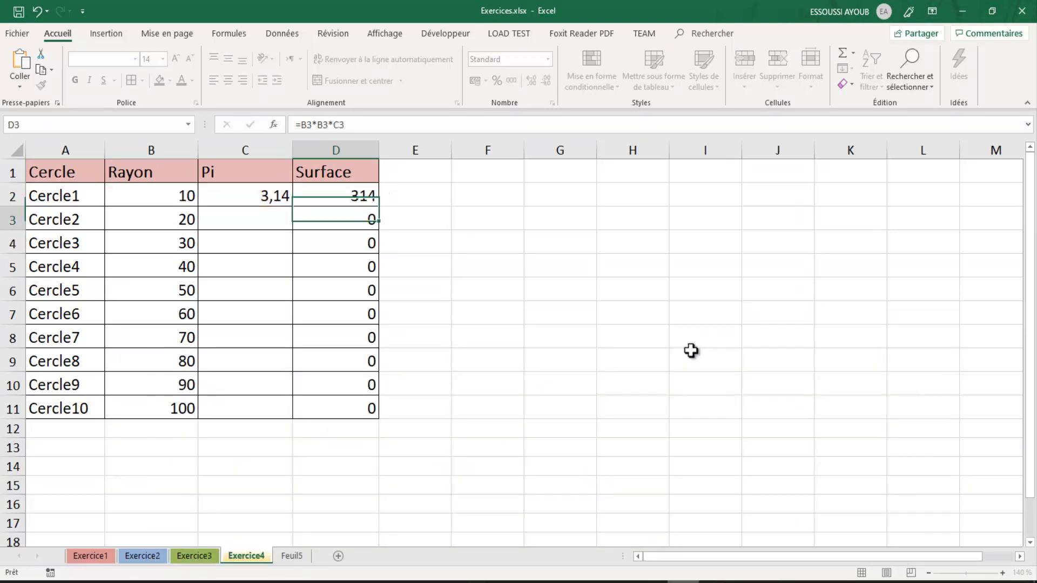
Fill the corrected surface formula from D2 down to D11, replacing the earlier copies
left_click(350, 194)
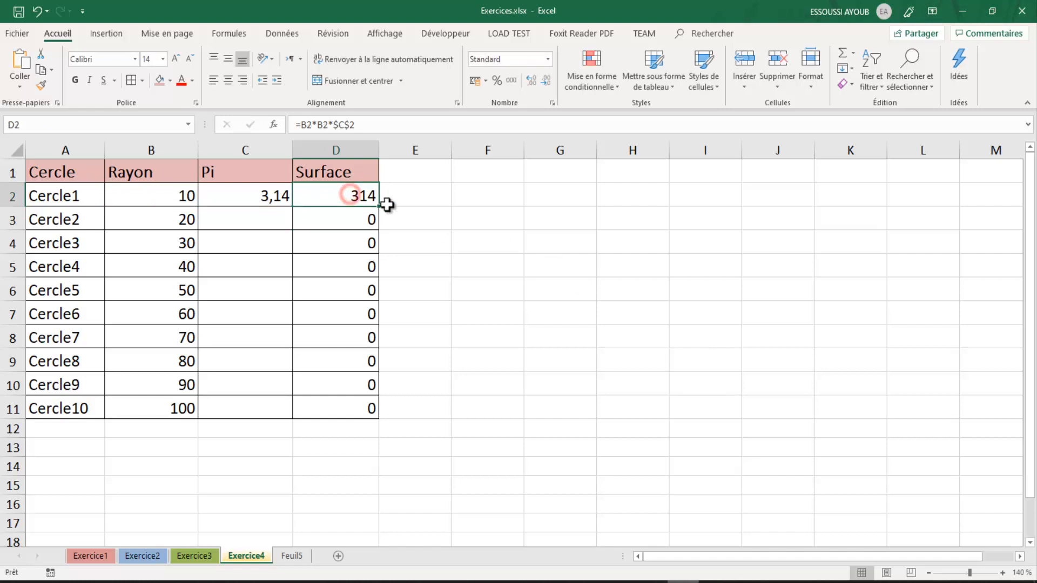
double_click(378, 207)
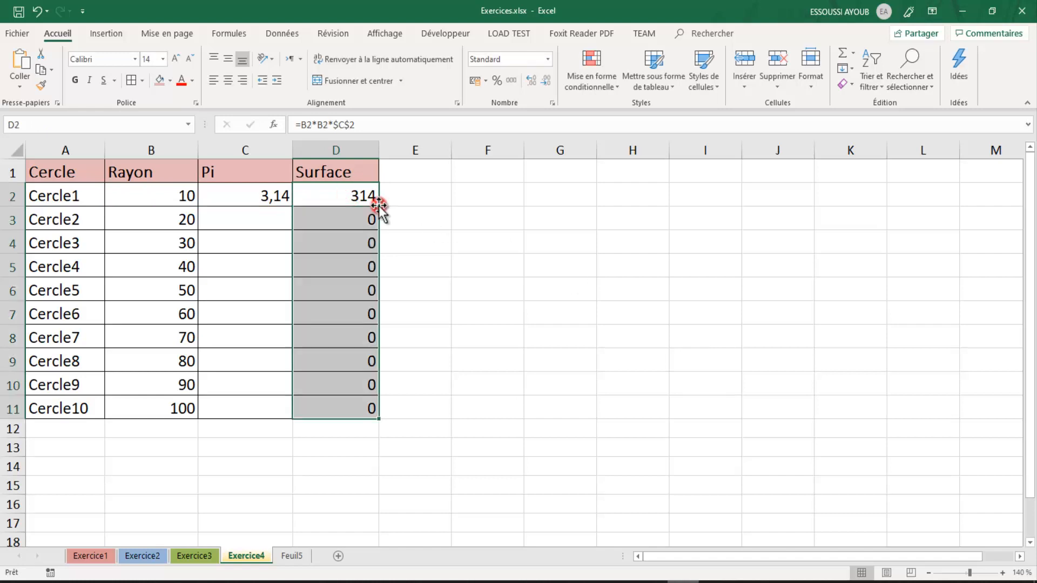
left_click(497, 346)
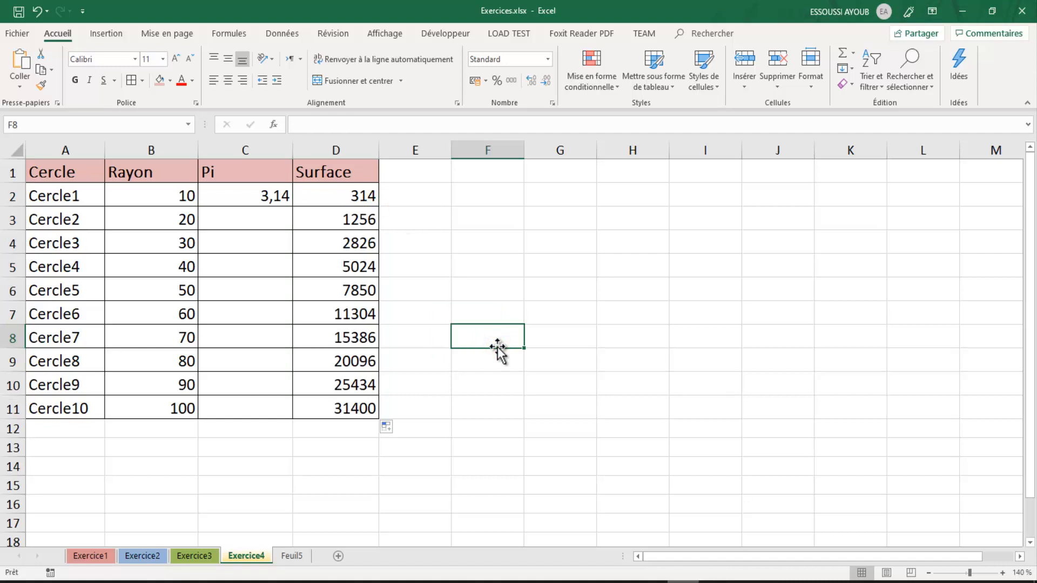